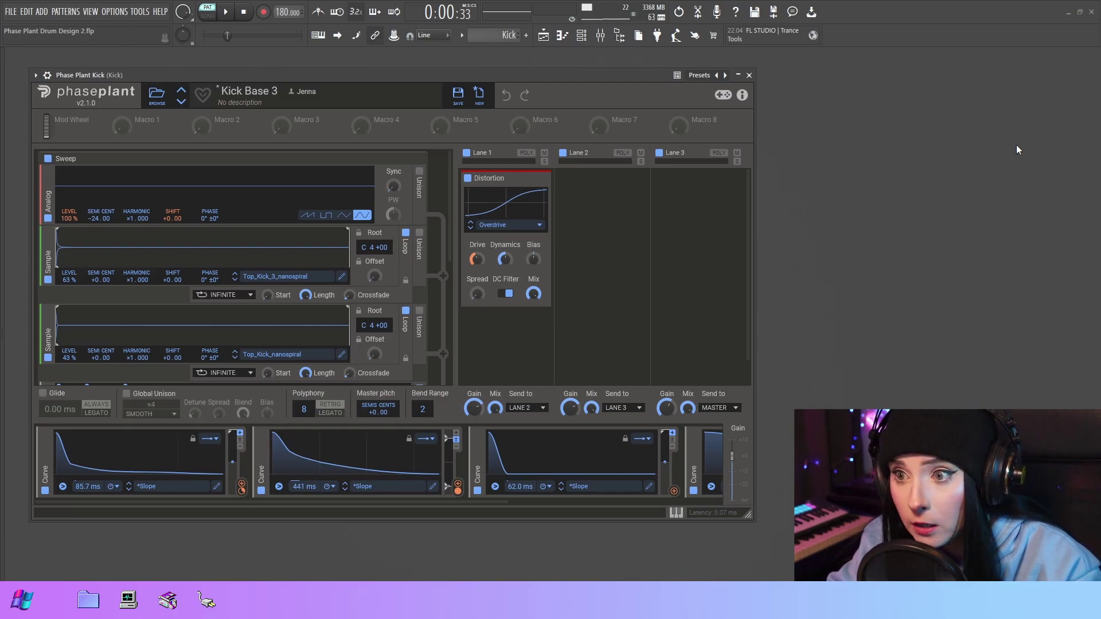
Unmute all Playlist tracks, play the song from the start, and mute every track below Snare.
left_click(545, 35)
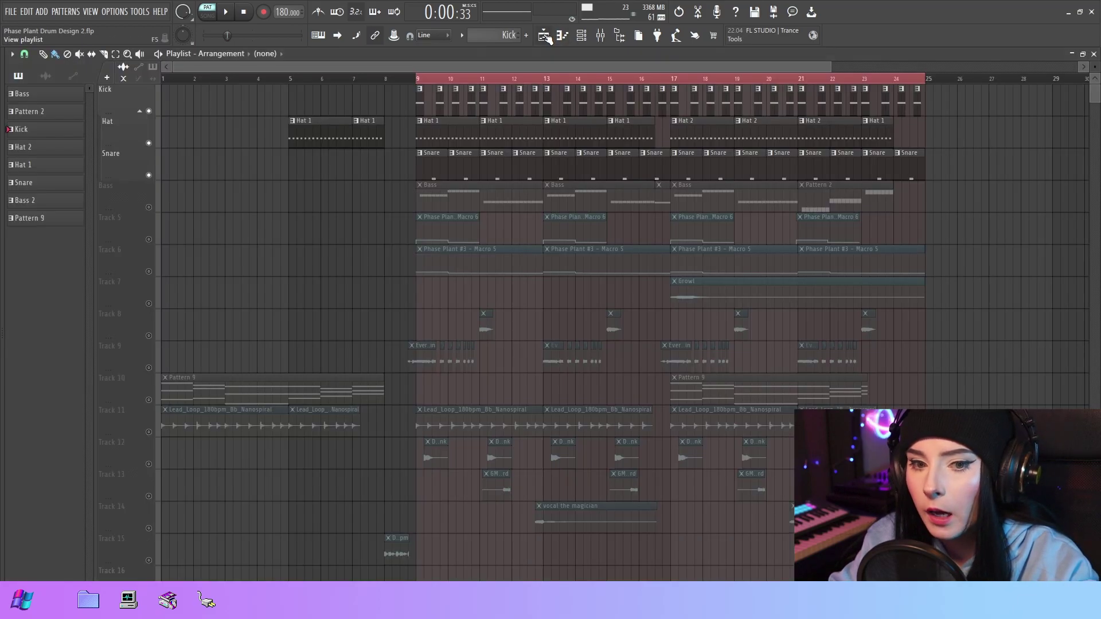
right_click(149, 112)
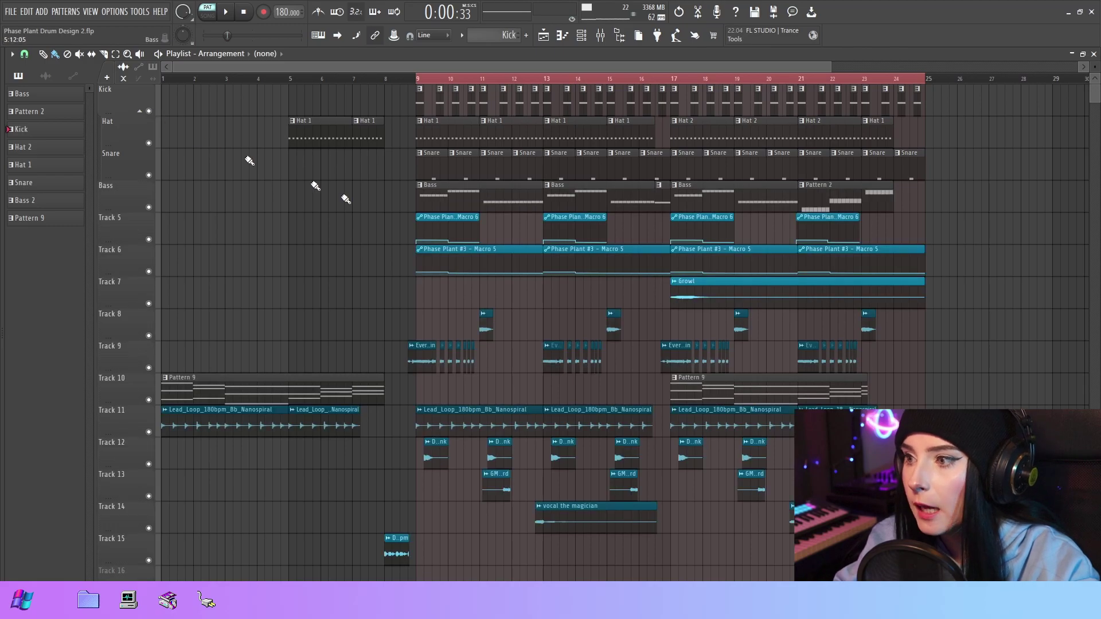
left_click(244, 12)
left_click(207, 15)
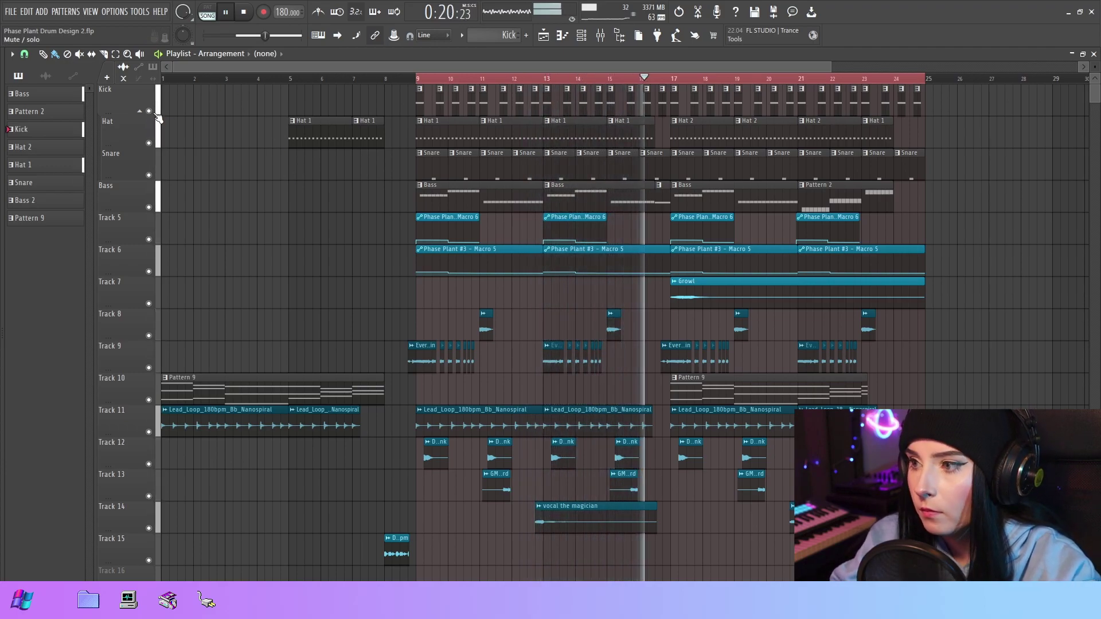
left_click_drag(152, 112, 148, 175)
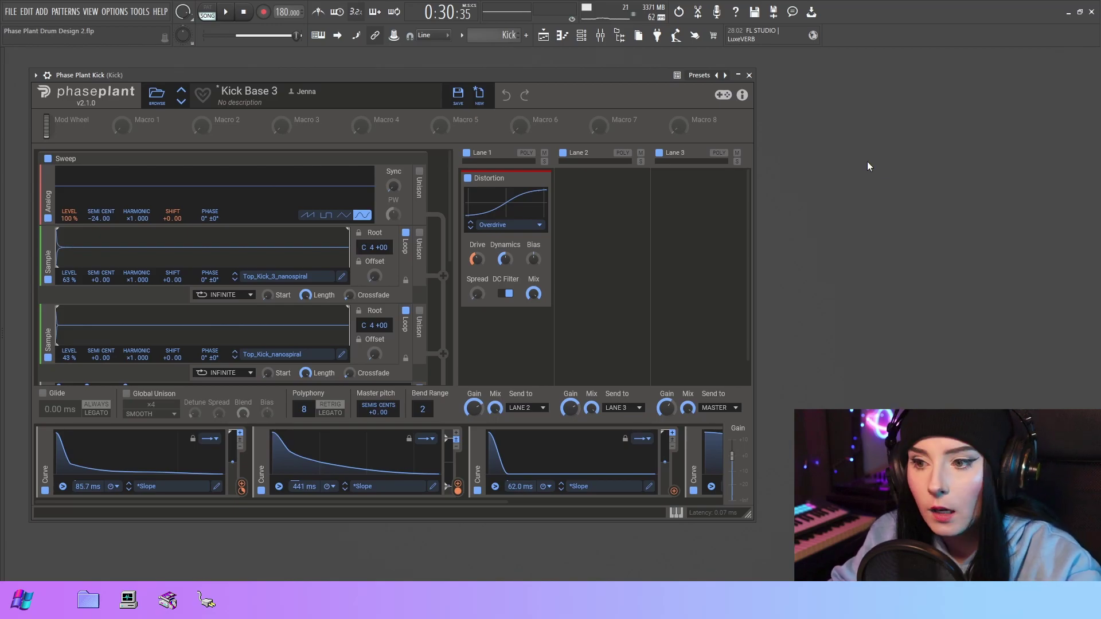
Play the pattern, open the Mixer and the Kick insert's Fruity Parametric EQ 2, then stop playback.
key("l")
key("space")
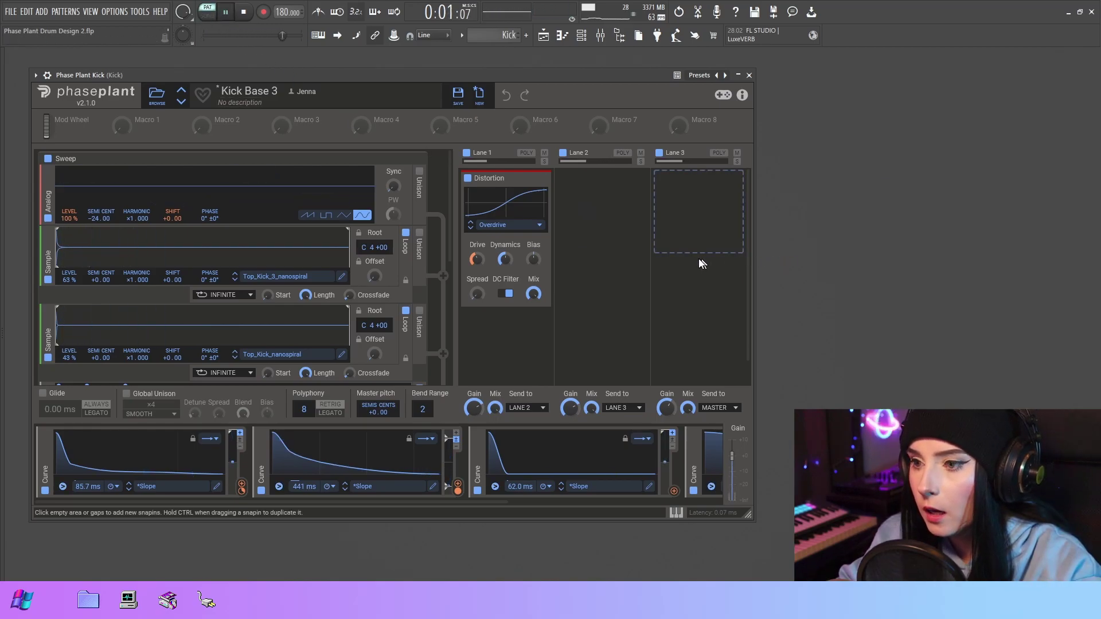
left_click(602, 38)
left_click_drag(676, 123, 645, 97)
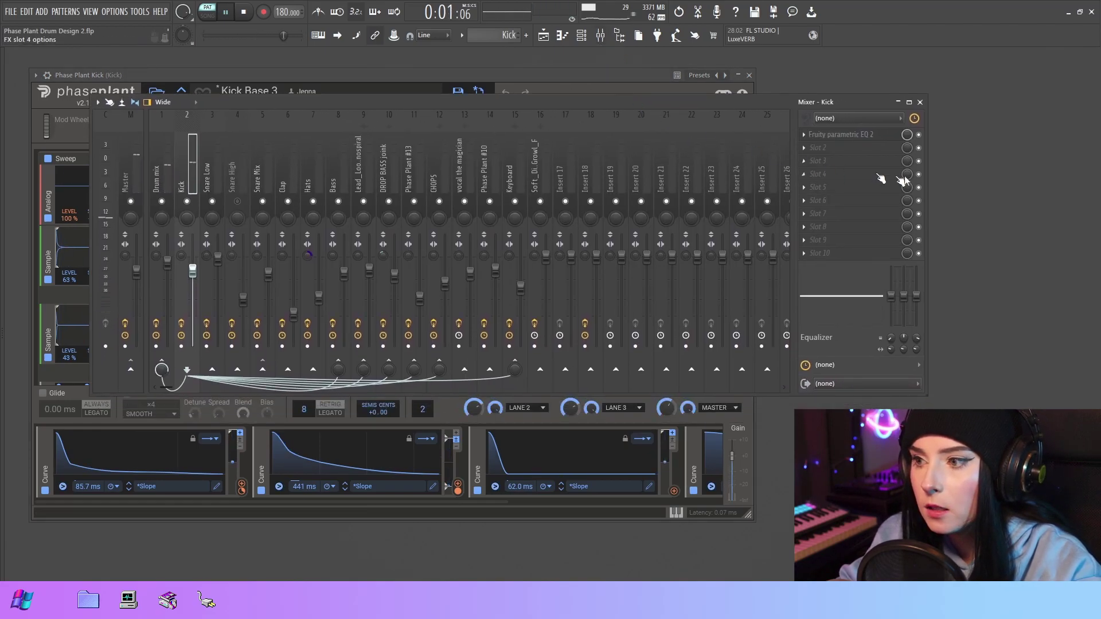
left_click(826, 135)
left_click_drag(515, 149, 616, 122)
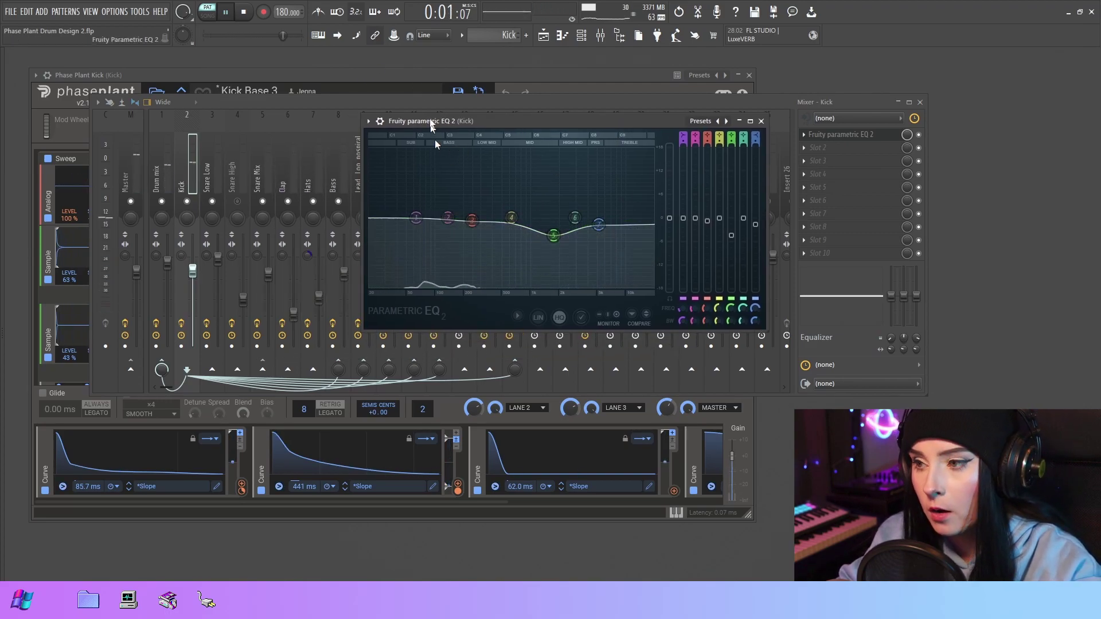
key("space")
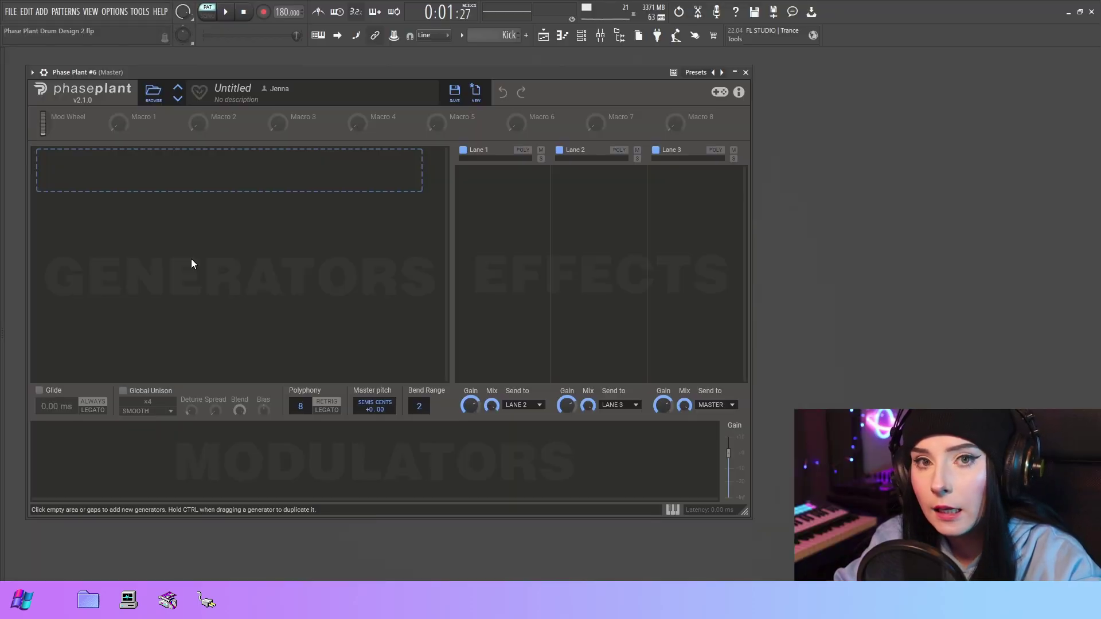
Add an Analog sine oscillator and tune it down 12 semitones.
left_click(287, 178)
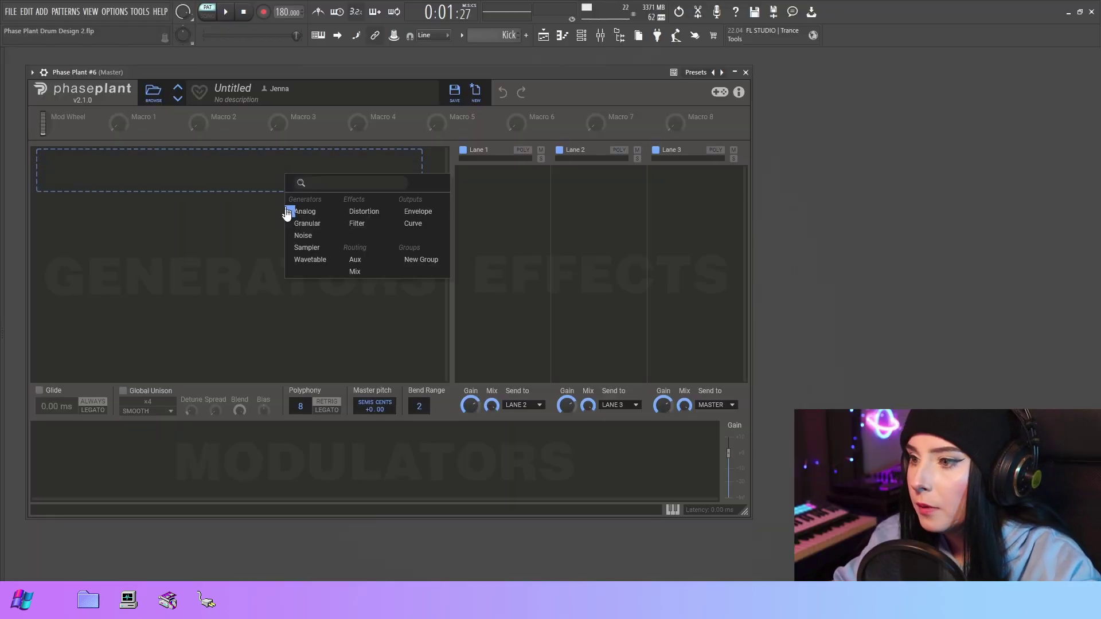
left_click(307, 220)
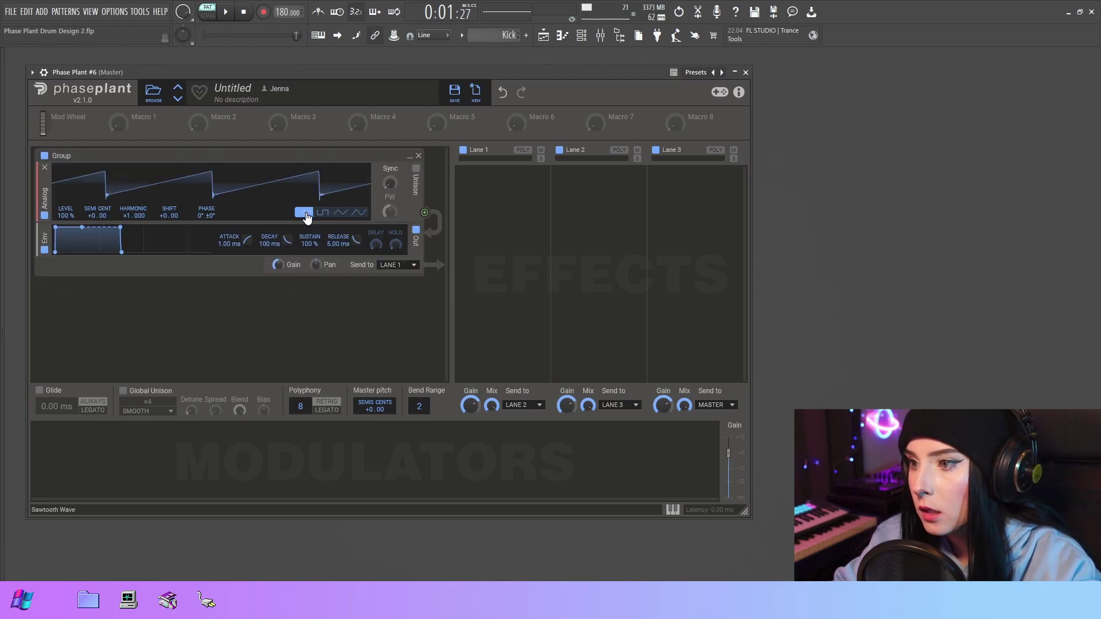
left_click(360, 213)
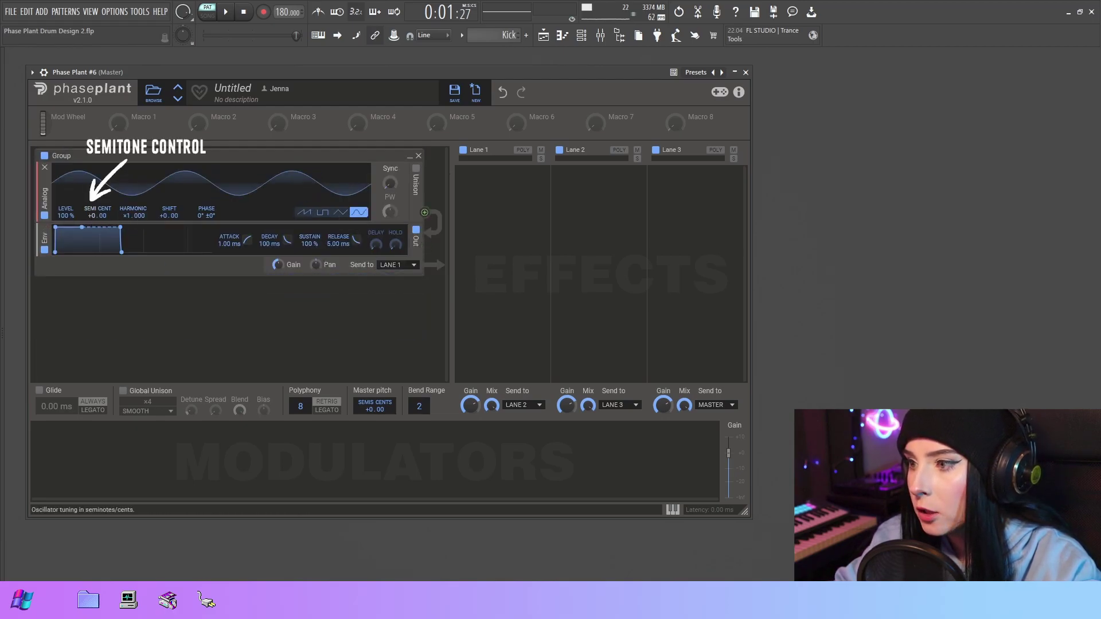
left_click_drag(91, 216, 98, 249)
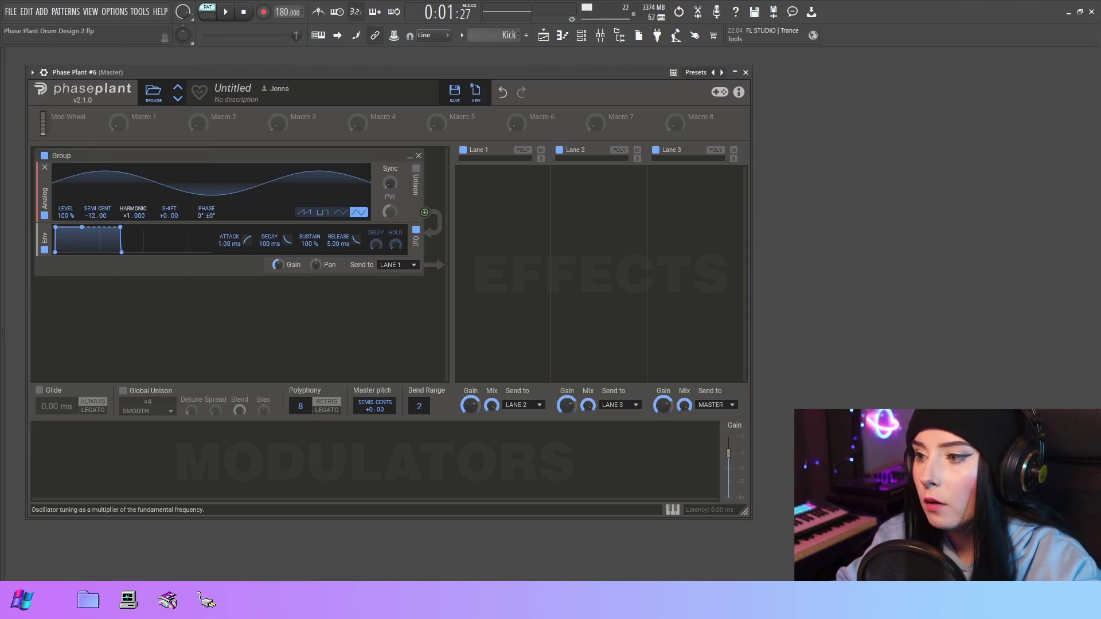
Try harmonic and frequency shift changes on the oscillator, then undo the shift change.
left_click_drag(126, 217, 126, 249)
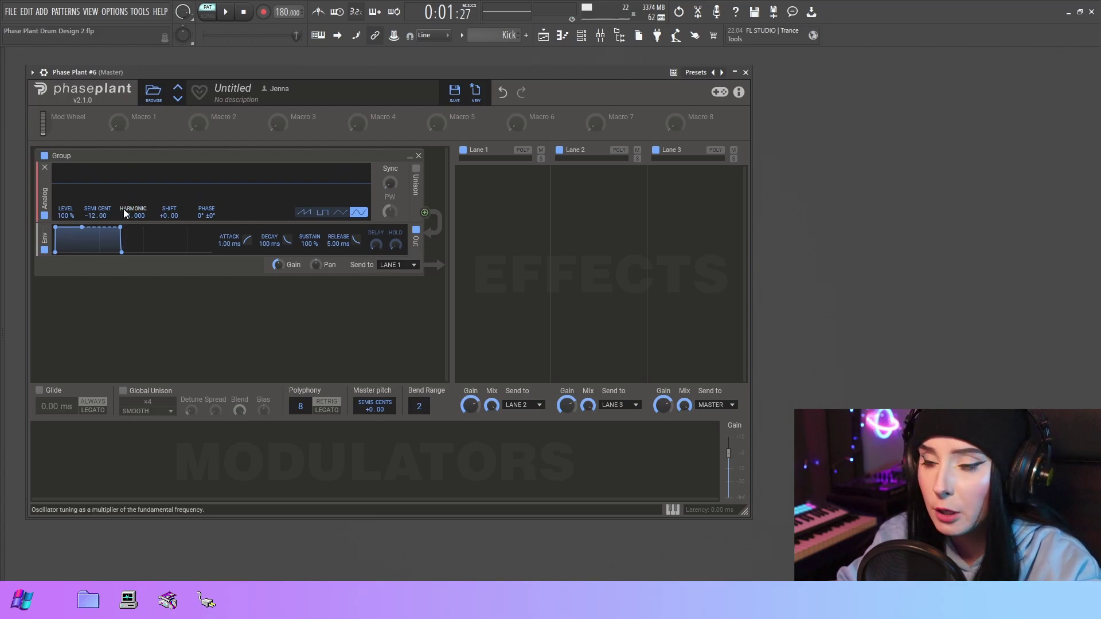
left_click_drag(167, 217, 166, 173)
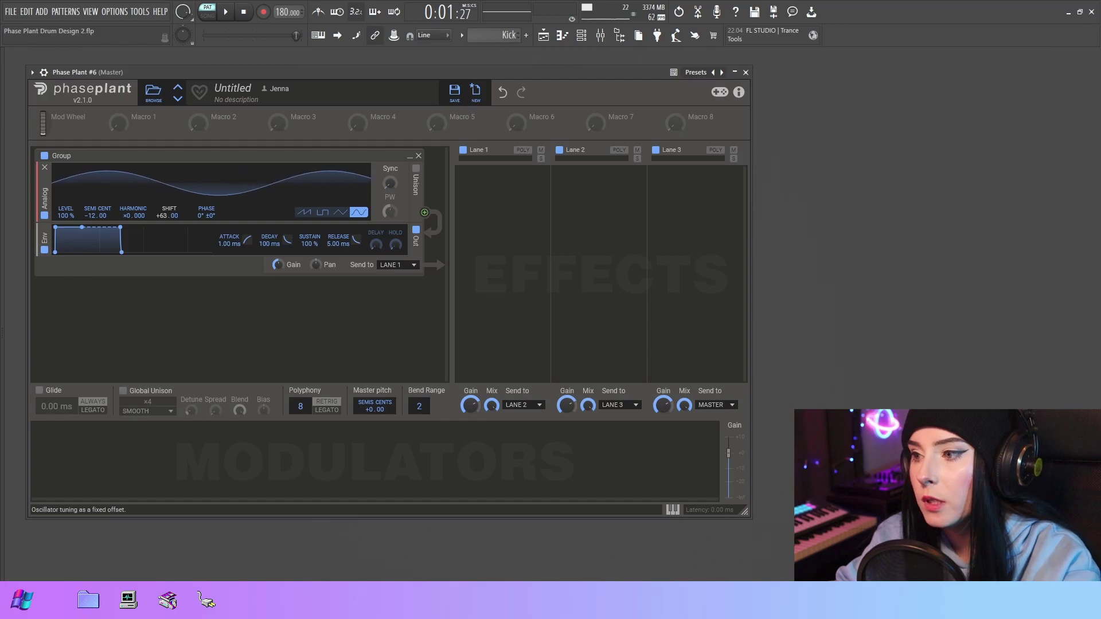
left_click_drag(166, 172, 166, 218)
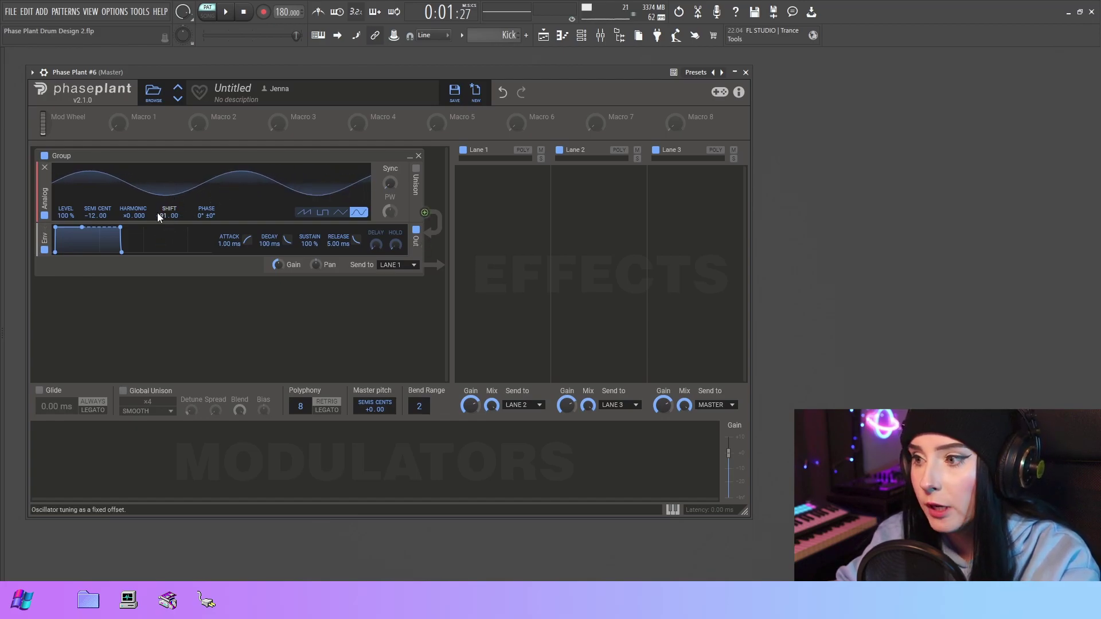
left_click(502, 97)
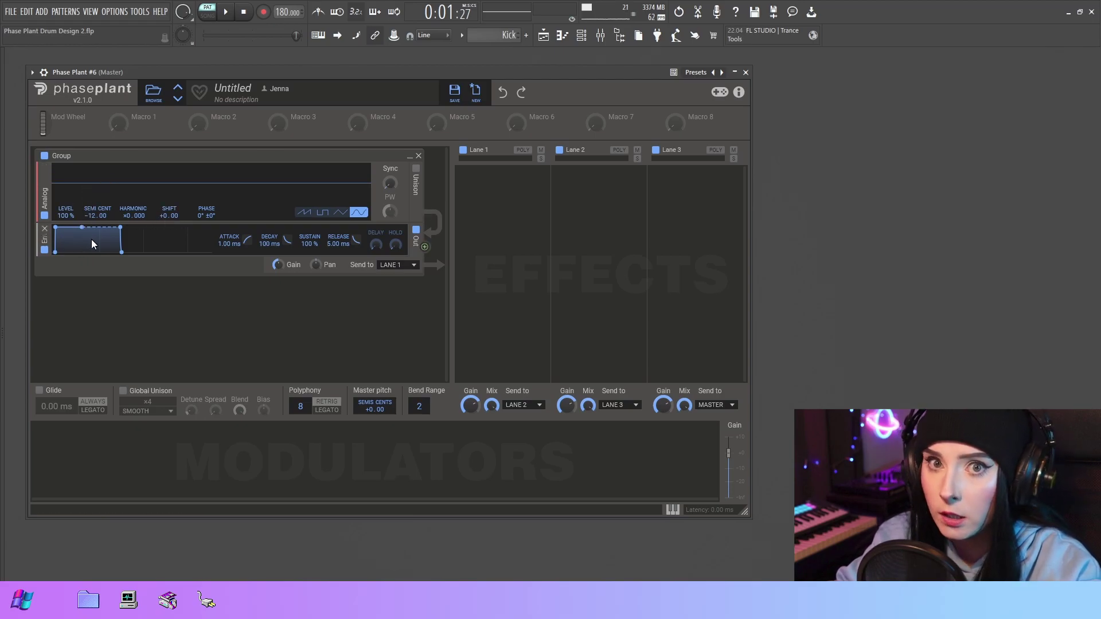
left_click_drag(271, 73, 274, 78)
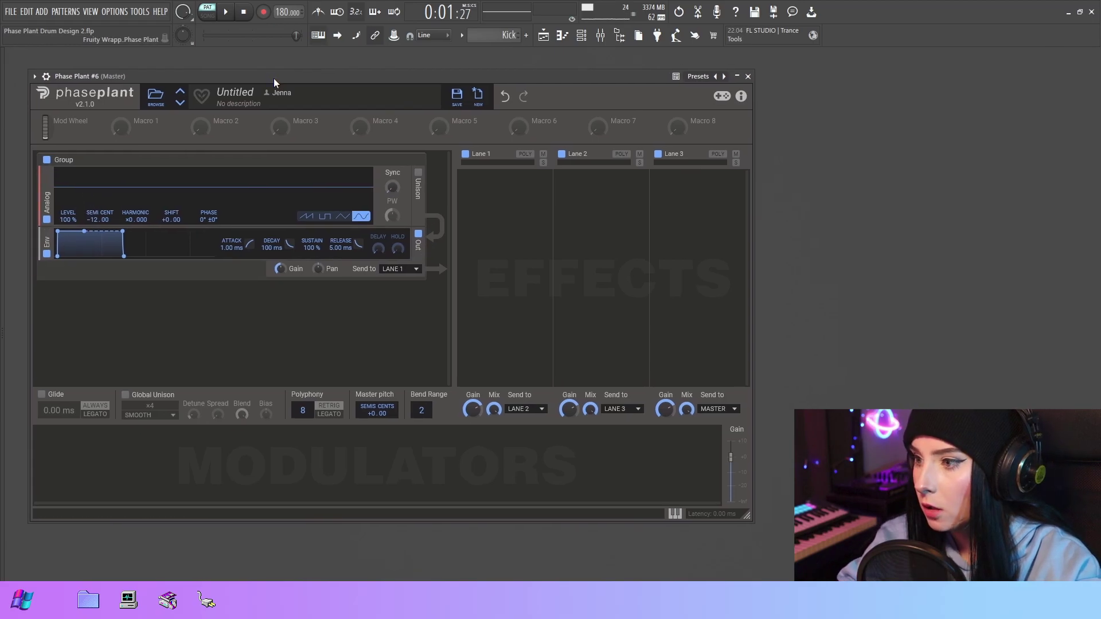
Reset the harmonic multiplier to ×1.000 and add two Curve modulators.
double_click(129, 219)
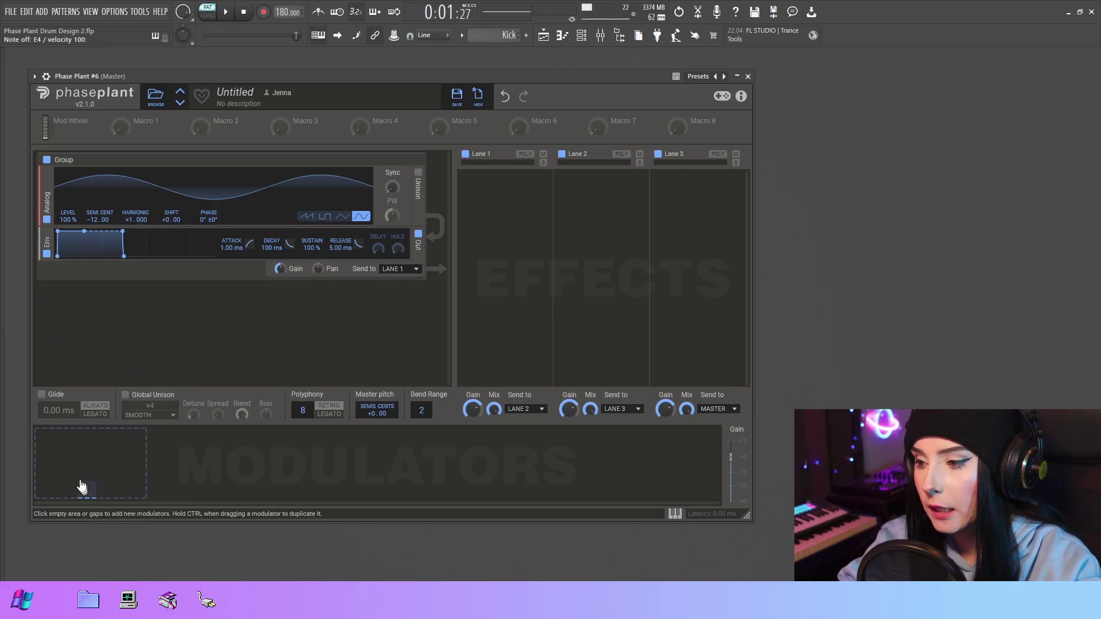
left_click(66, 464)
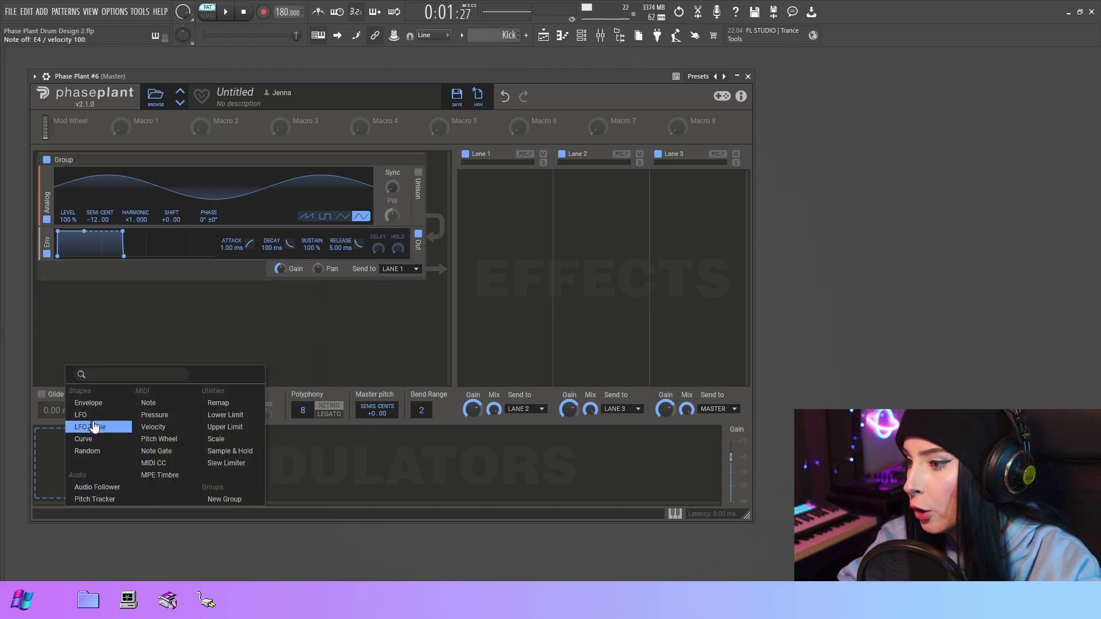
left_click(99, 446)
left_click(288, 470)
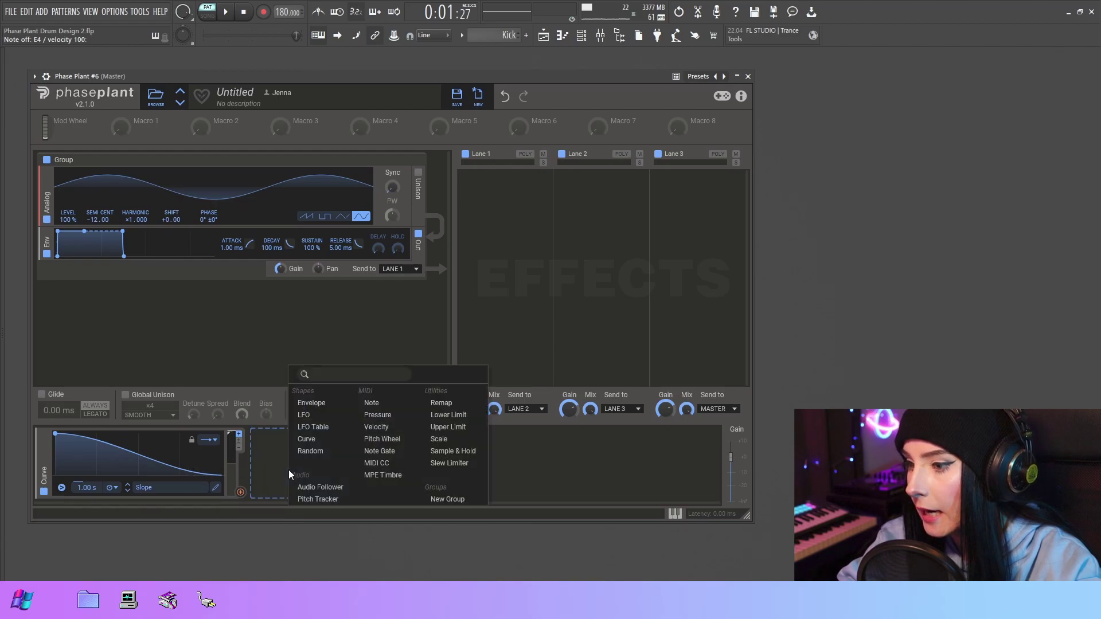
left_click(316, 449)
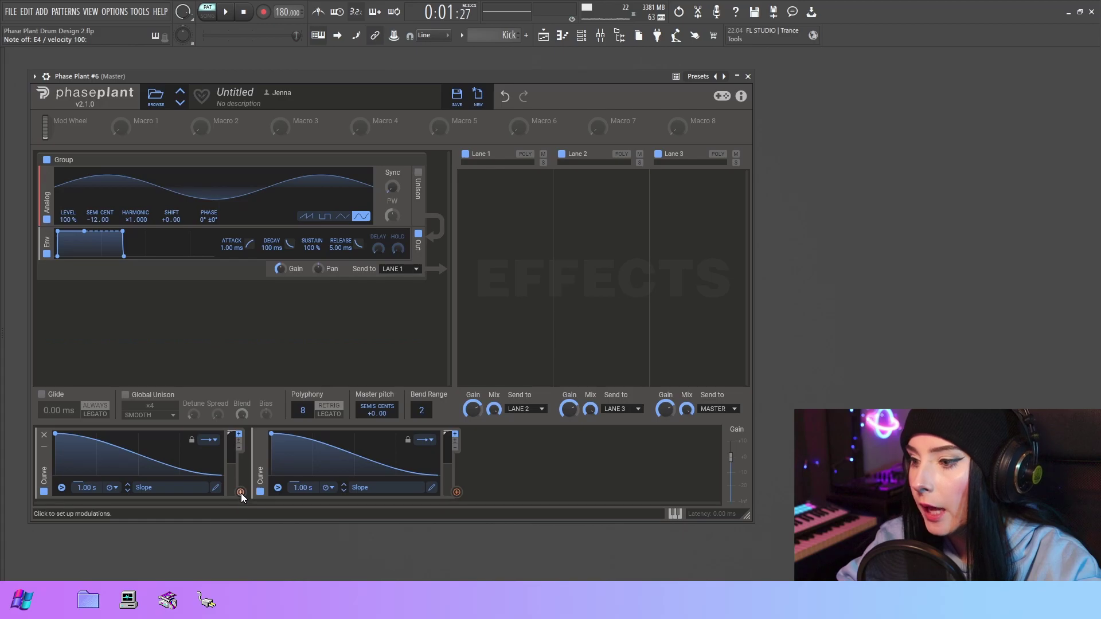
Route the curves to oscillator Level and Shift, and shorten the first curve's duration.
left_click_drag(242, 493, 69, 222)
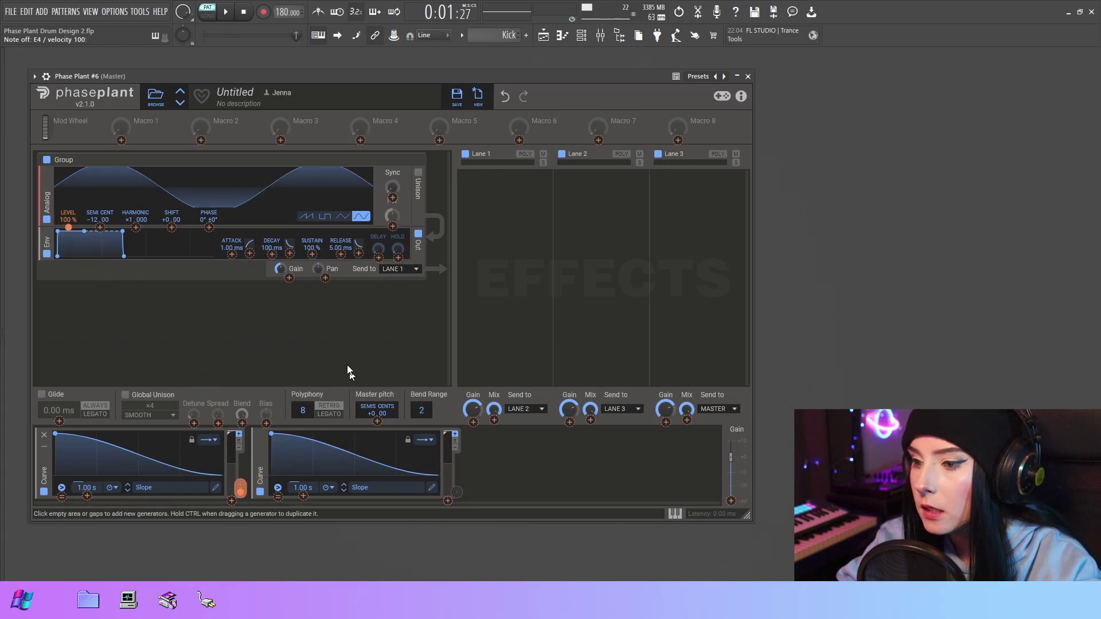
left_click_drag(456, 493, 172, 229)
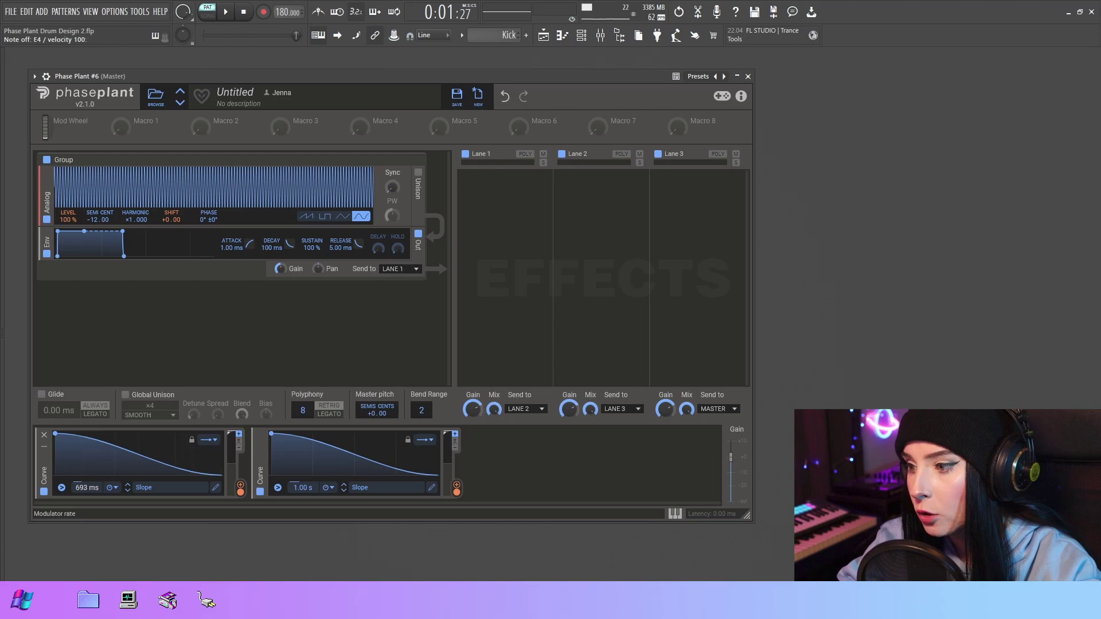
left_click_drag(87, 487, 83, 499)
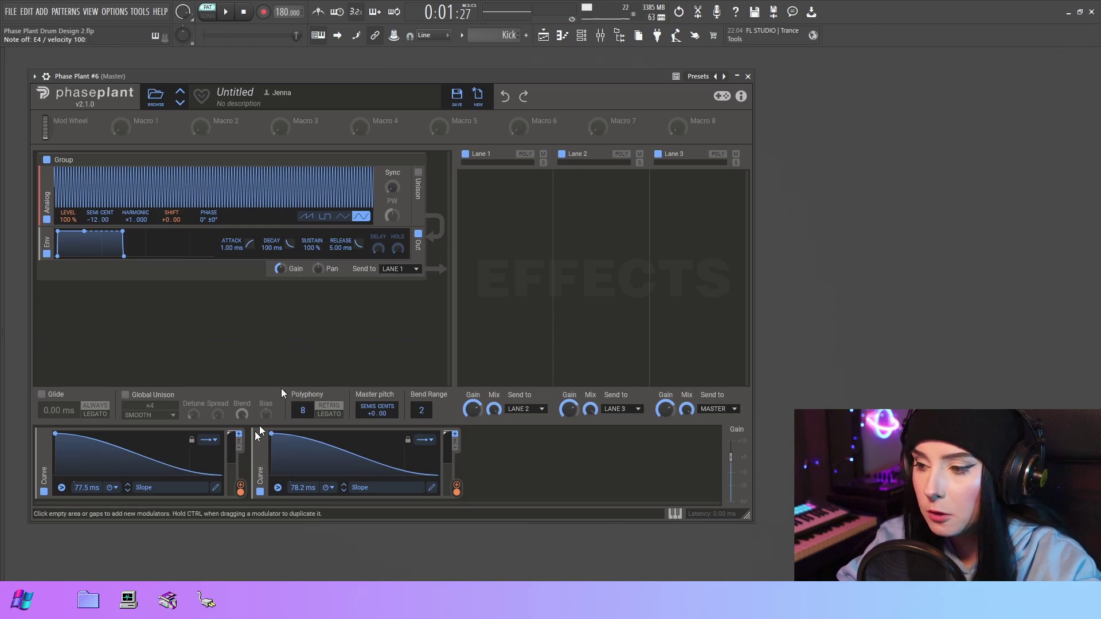
Reshape the first curve's decay, bowing it upward and pulling its end earlier.
left_click(216, 490)
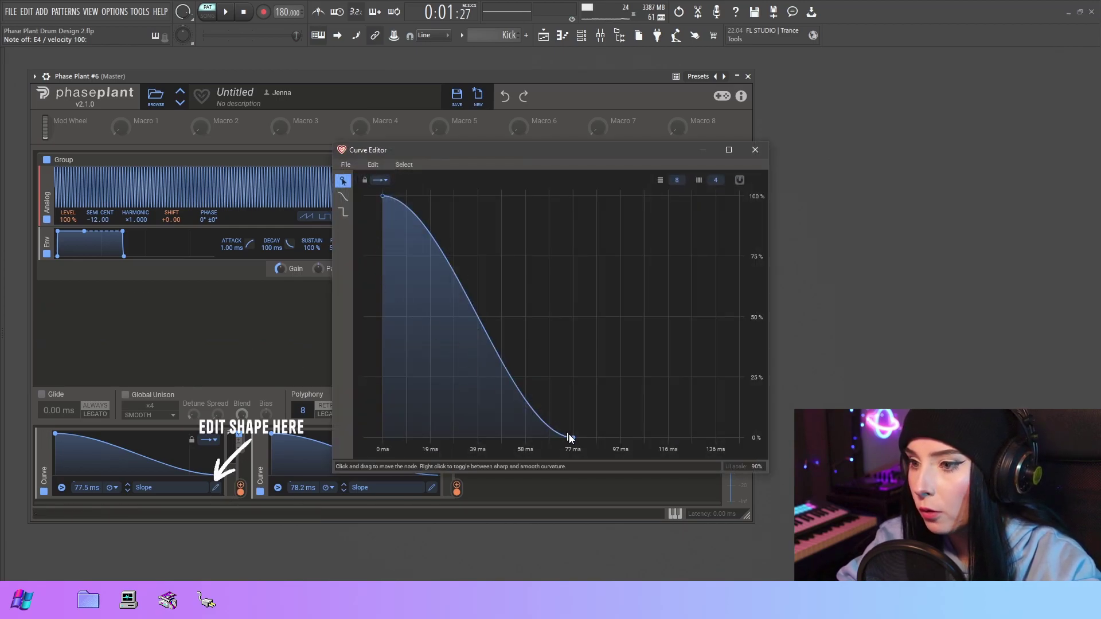
left_click_drag(575, 441, 541, 439)
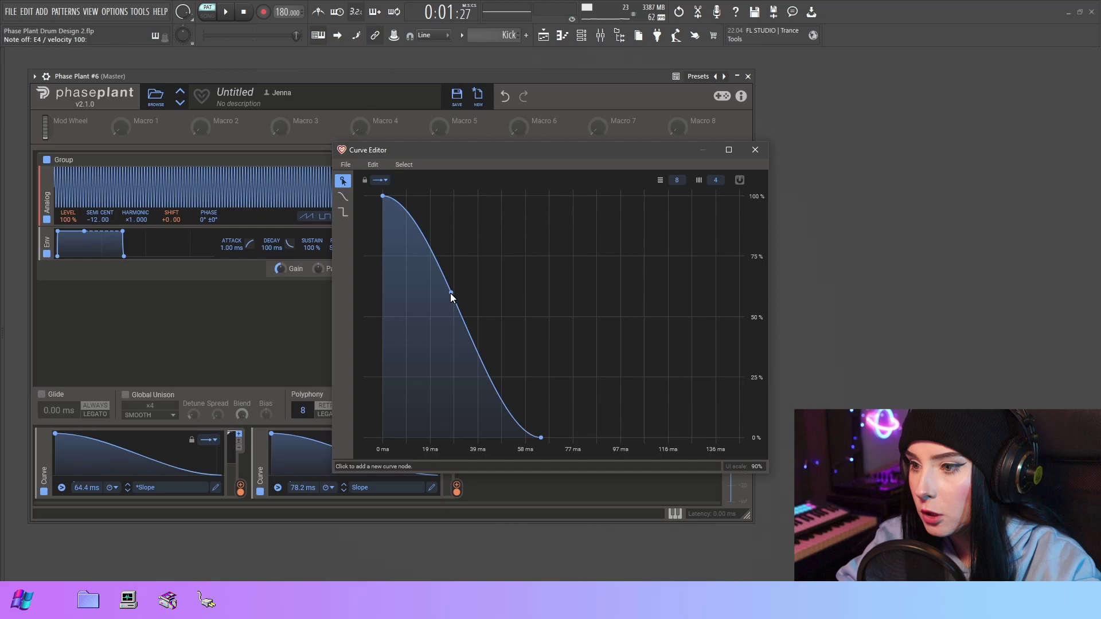
left_click_drag(457, 288, 455, 246)
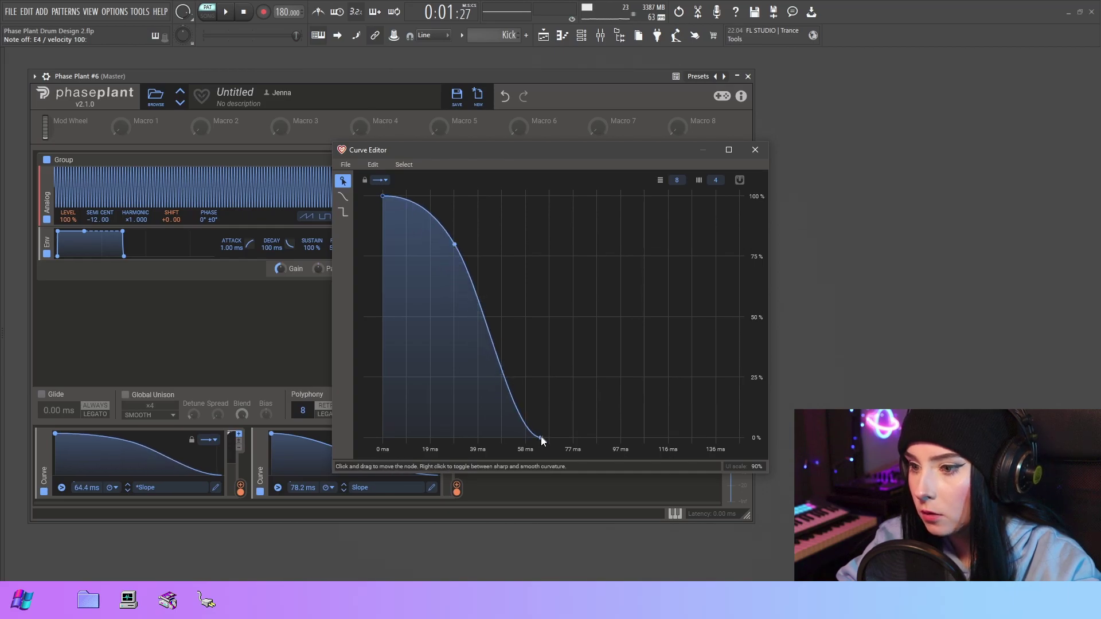
left_click_drag(542, 440, 521, 442)
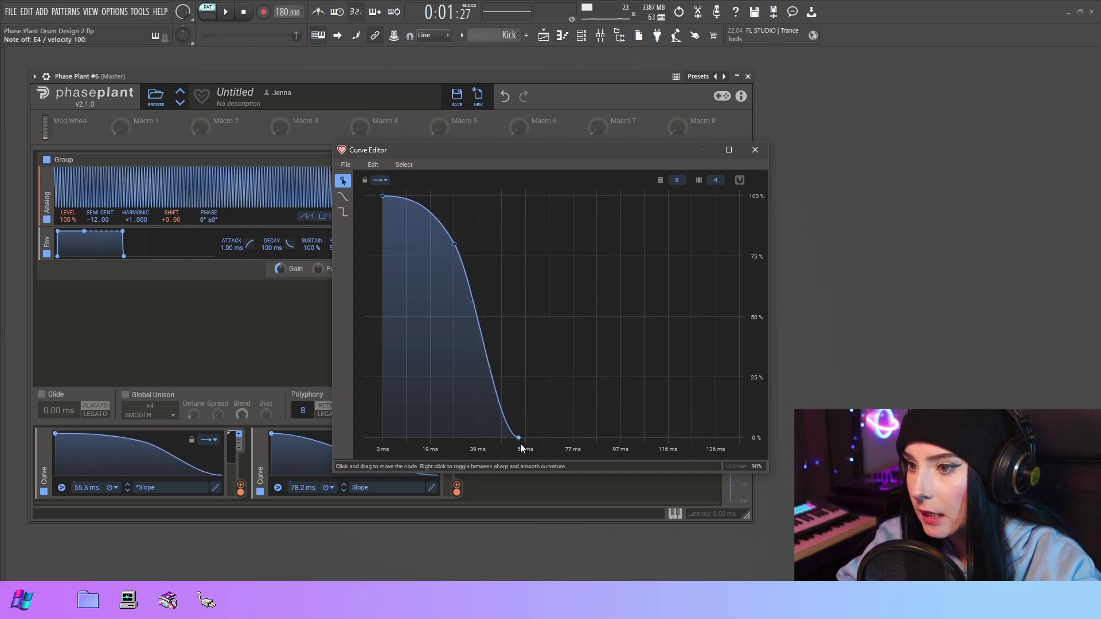
left_click(756, 150)
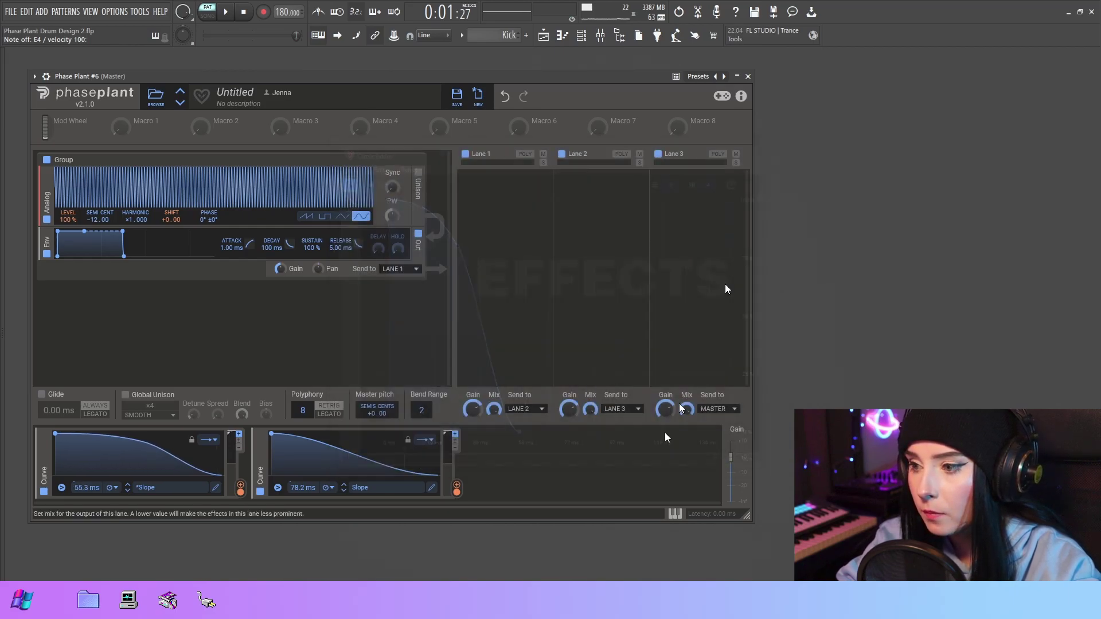
Steepen the second curve's decay, shorten it to 11.4 ms, and set oscillator level to 0%.
left_click(432, 488)
left_click_drag(479, 315, 410, 398)
left_click_drag(574, 438, 456, 438)
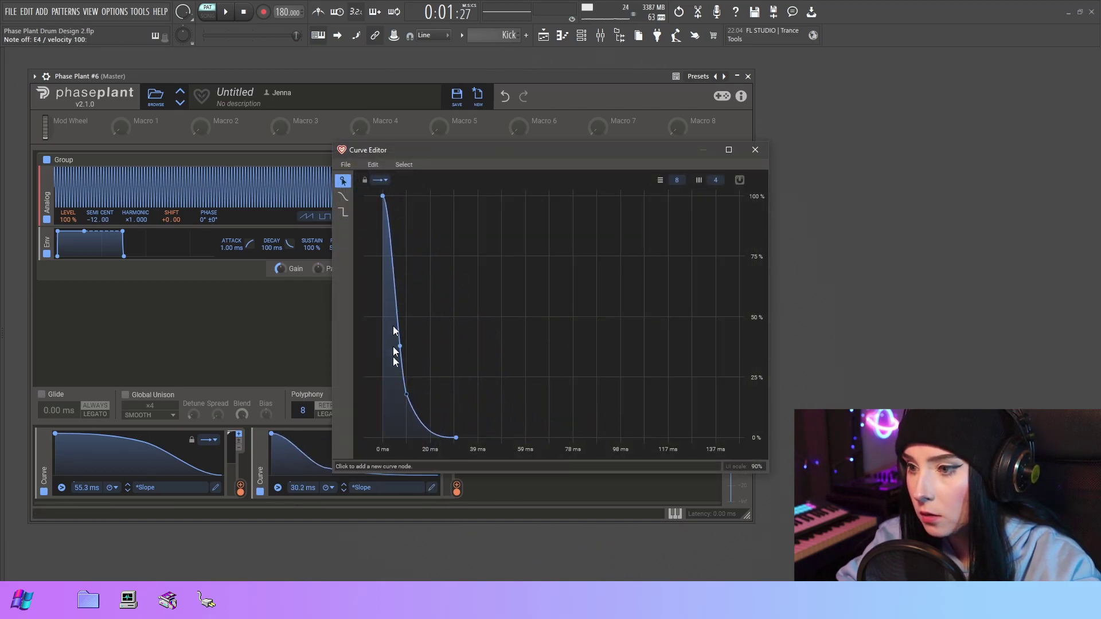
left_click_drag(406, 395, 398, 396)
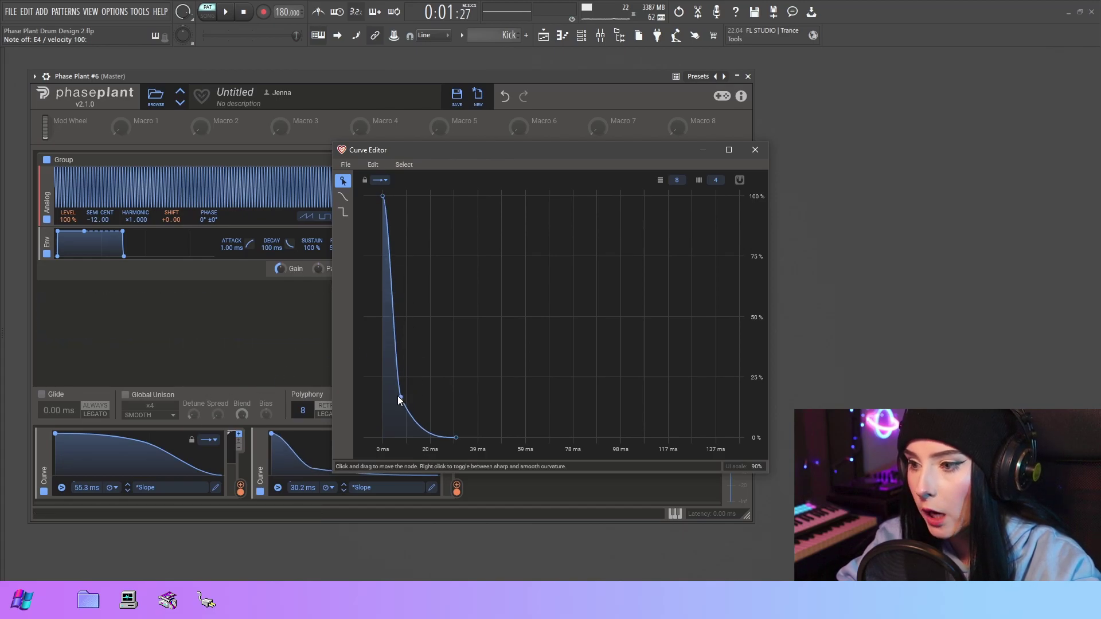
key("Escape")
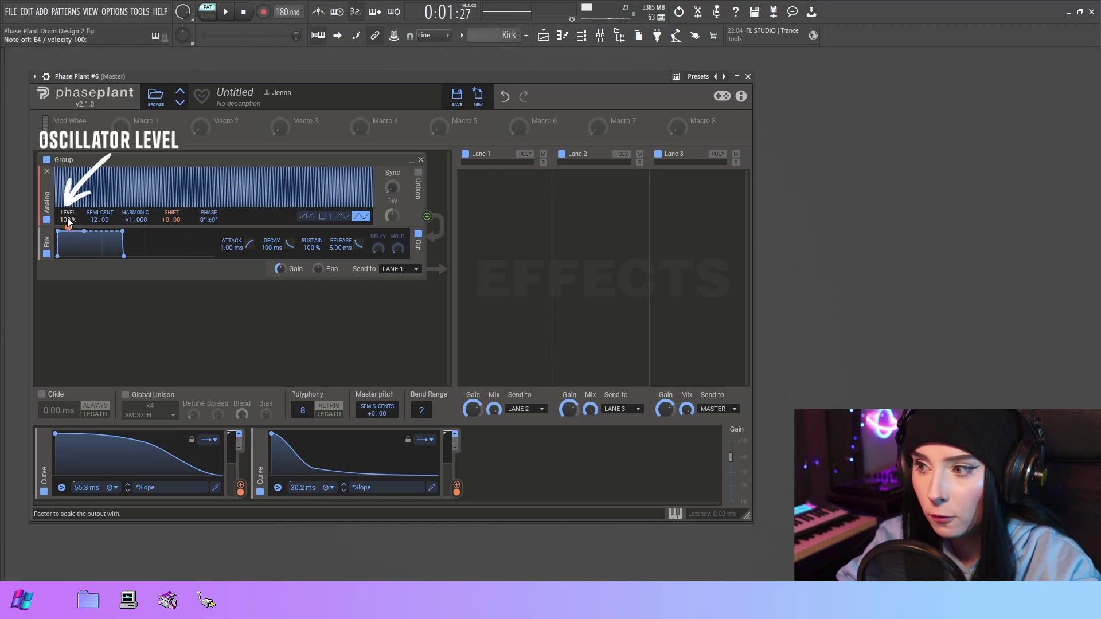
left_click_drag(67, 218, 67, 284)
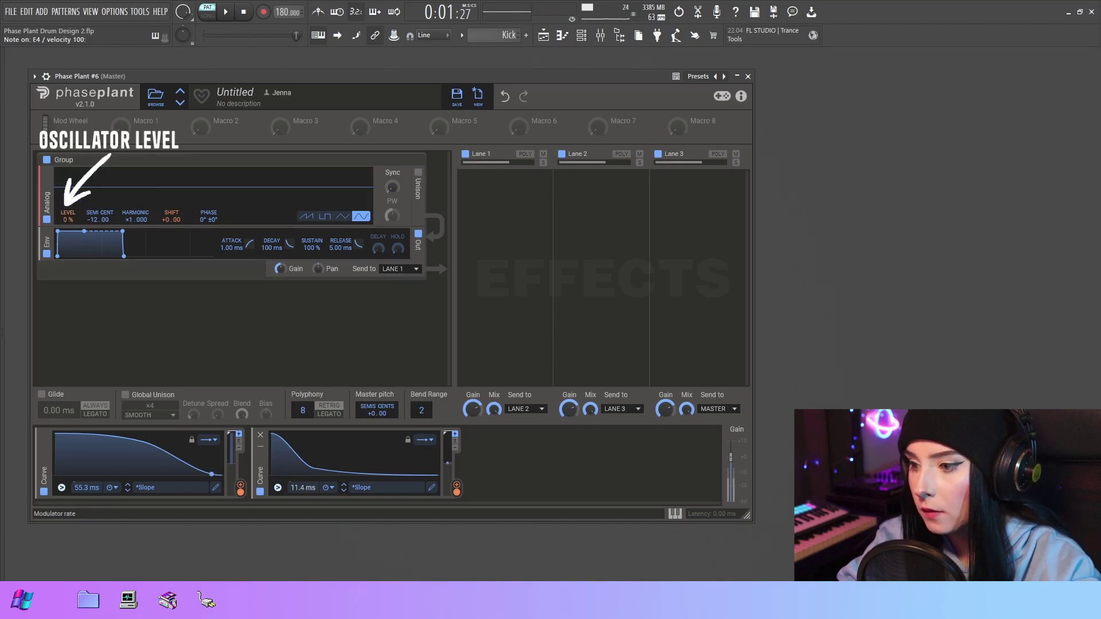
left_click_drag(302, 487, 304, 499)
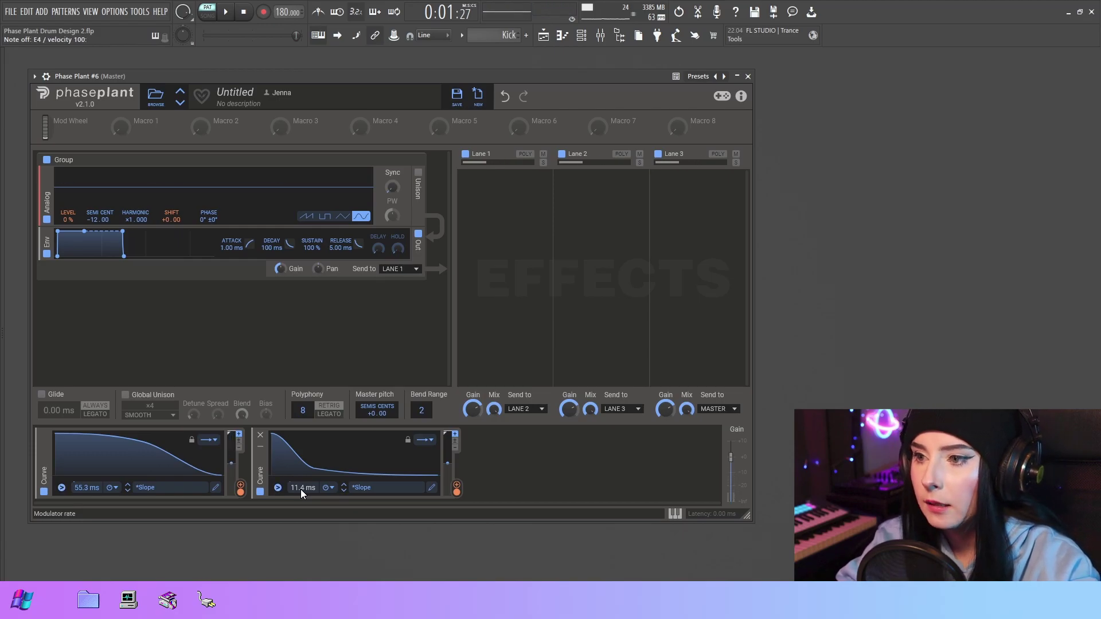
Replace a point on the second curve with a new, lower point for a sharper decay.
left_click(431, 488)
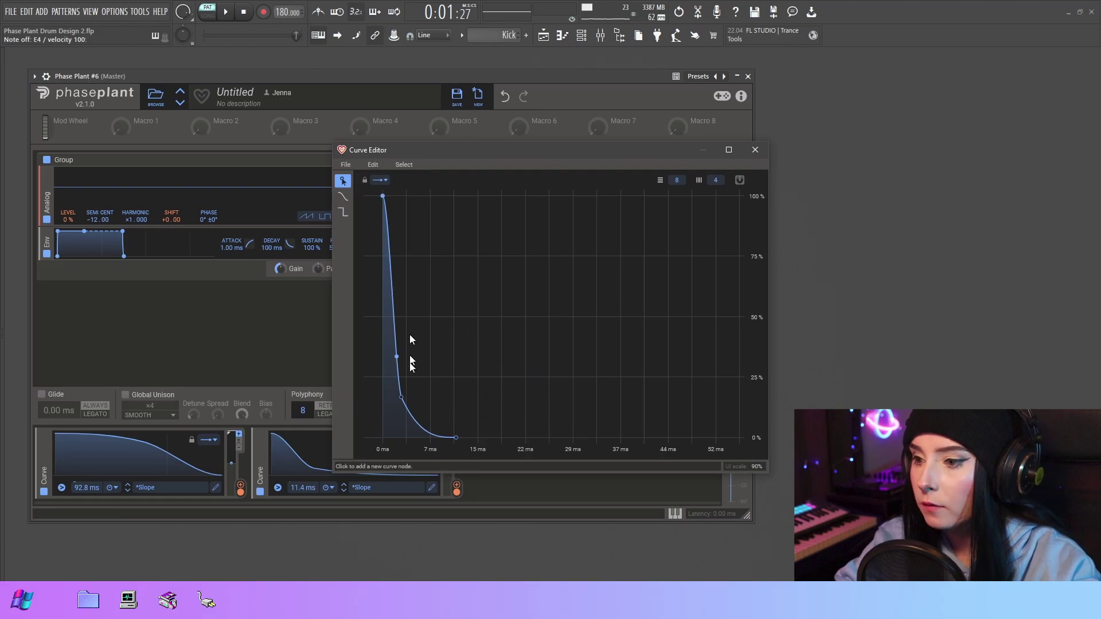
key("Delete")
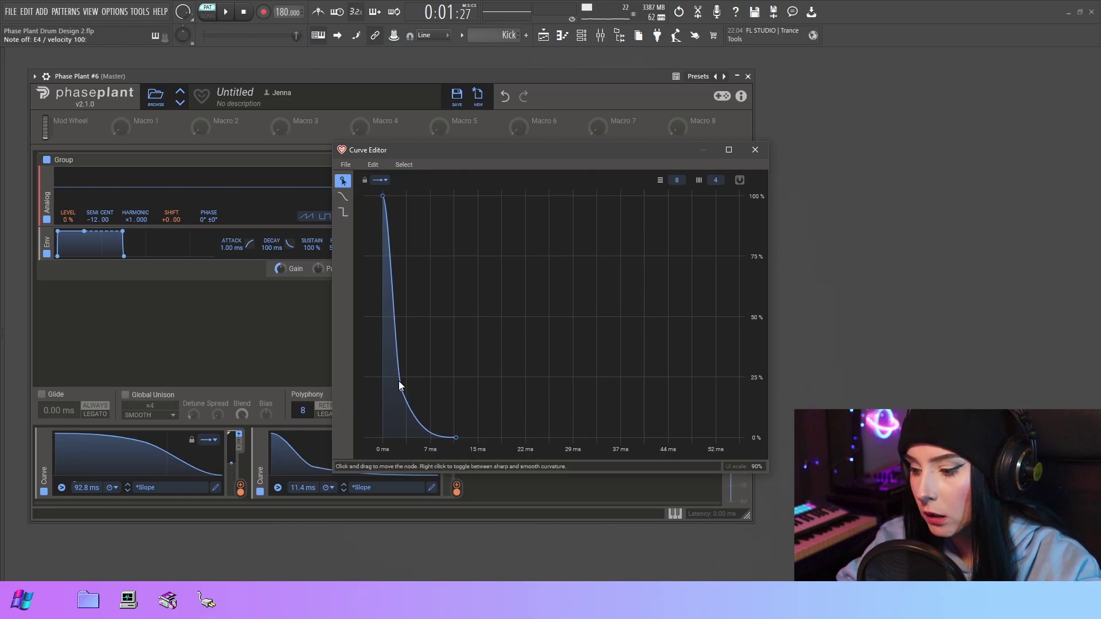
double_click(402, 390)
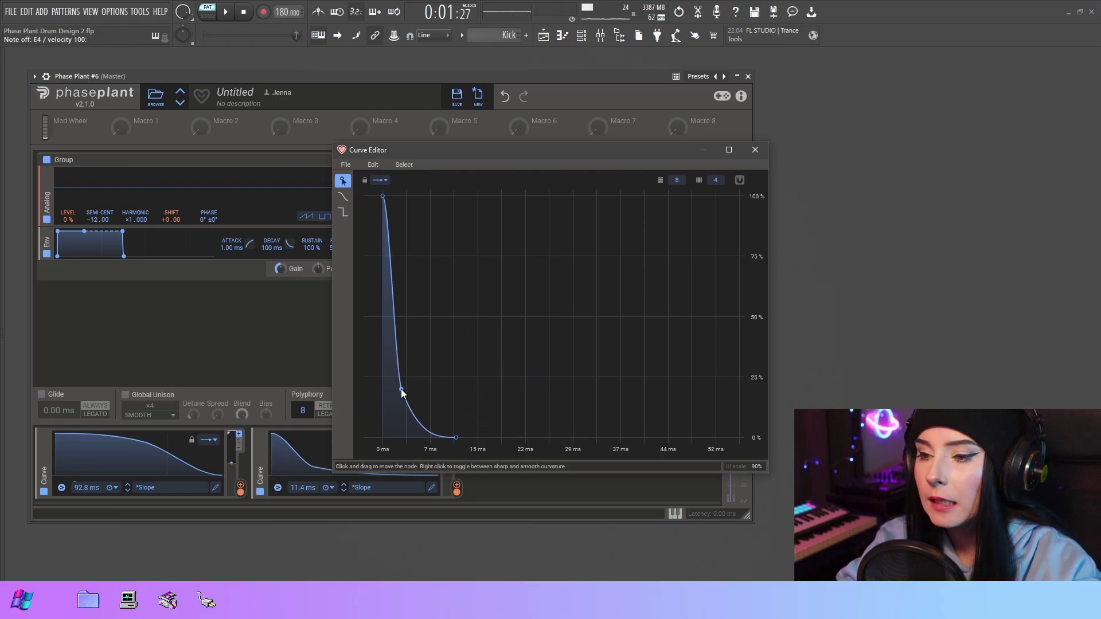
left_click_drag(401, 390, 390, 413)
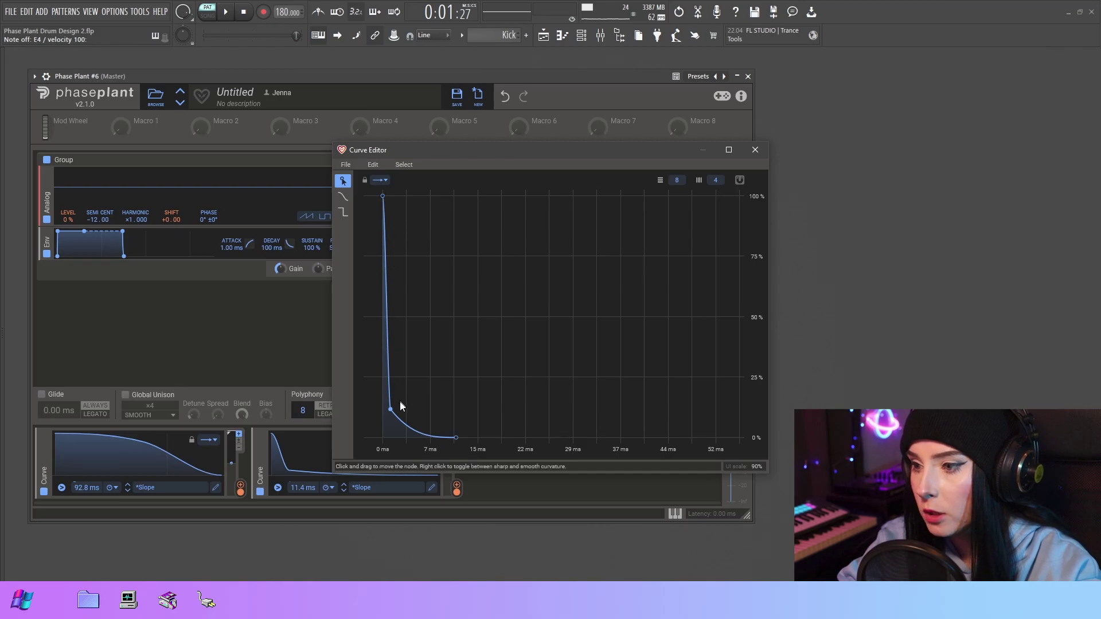
mouse_move(390, 410)
left_mouse_down()
mouse_move(415, 397)
mouse_move(401, 336)
left_mouse_up()
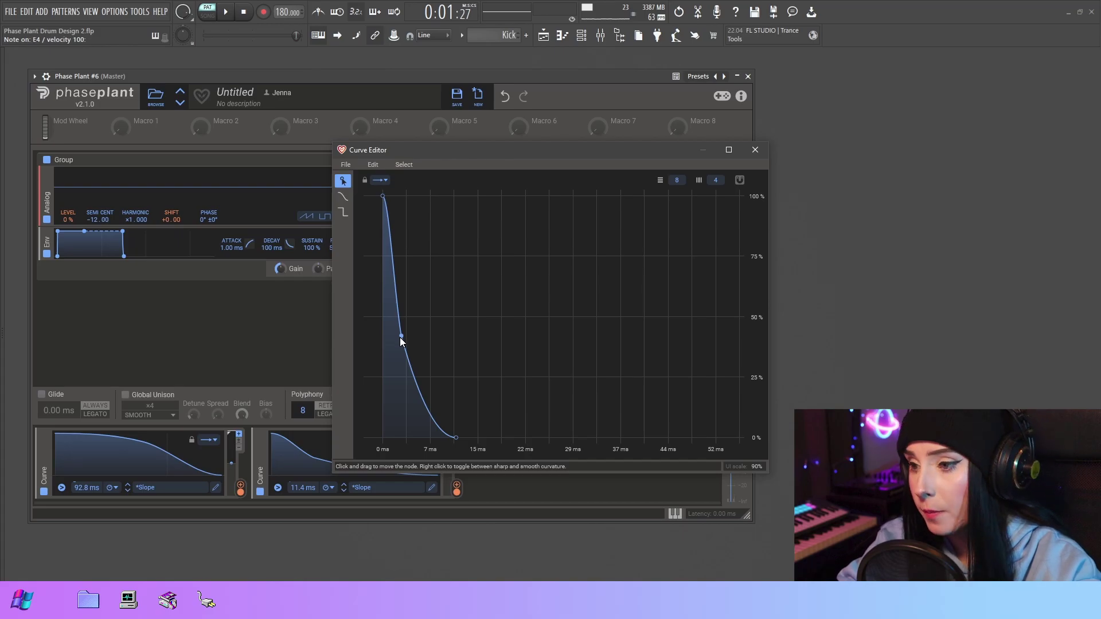
left_click_drag(400, 337, 387, 402)
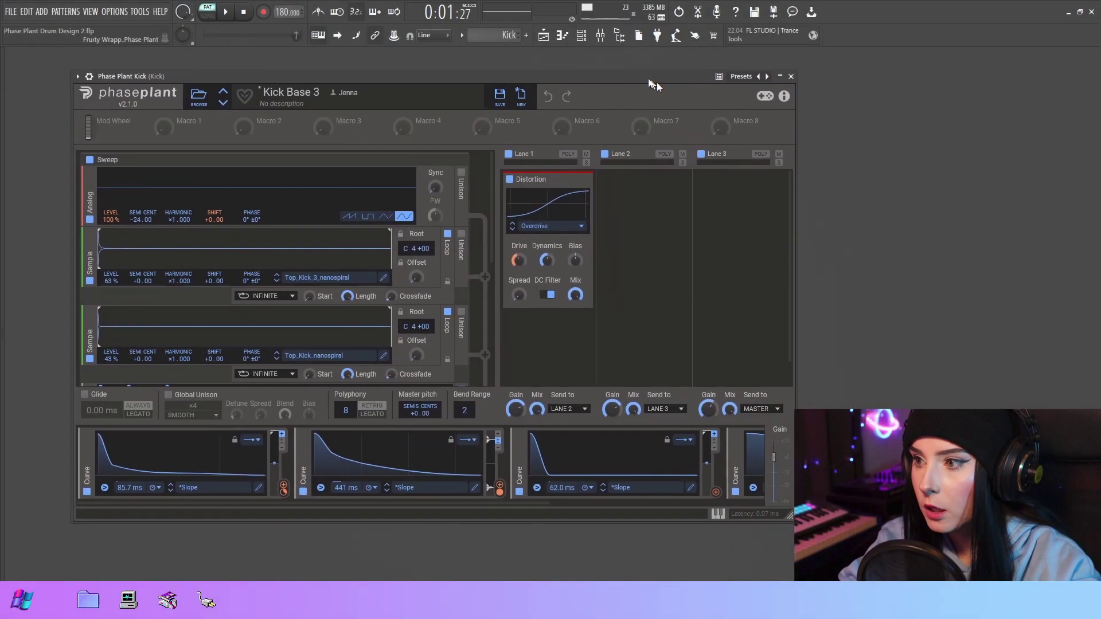
Shift the Kick Base 3 Phase Plant window slightly left.
left_click_drag(650, 79, 605, 74)
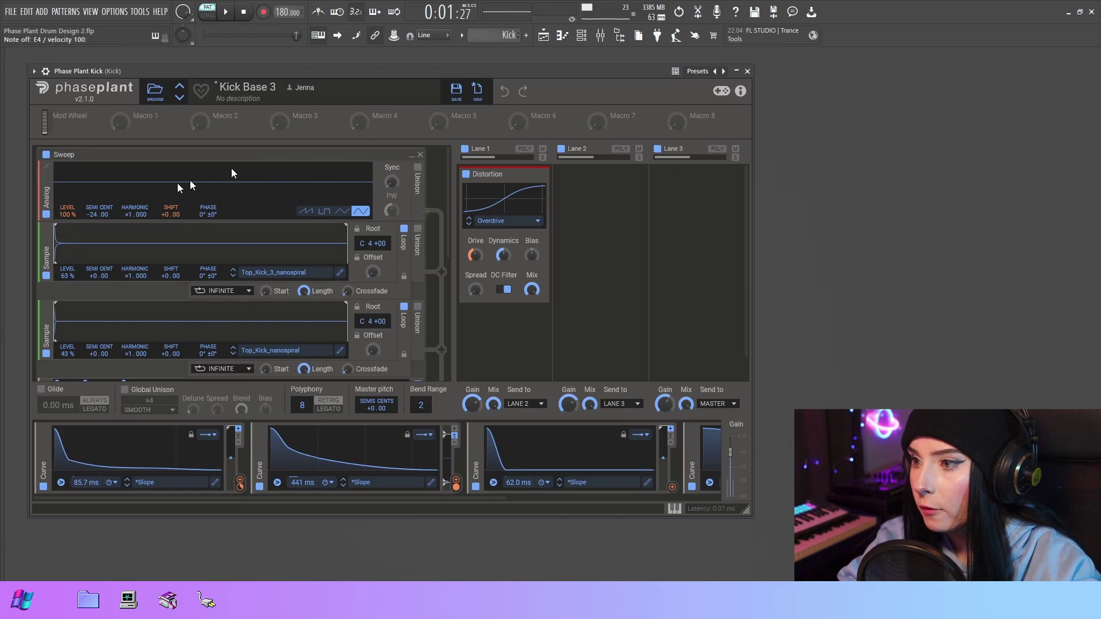
mouse_move(101, 237)
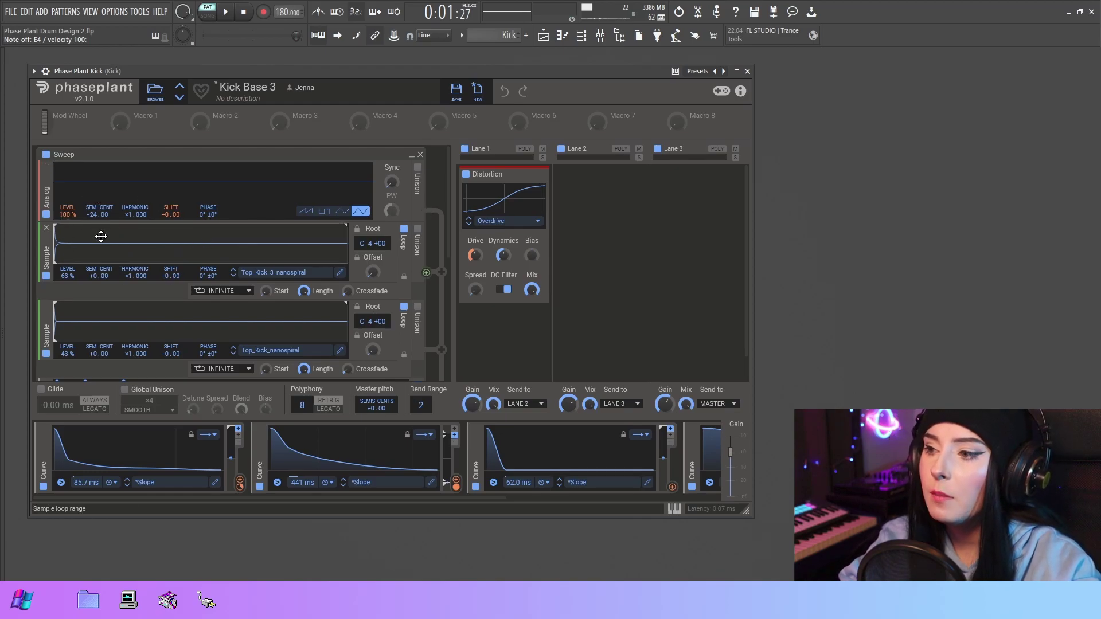
scroll(152, 245, "down", 4)
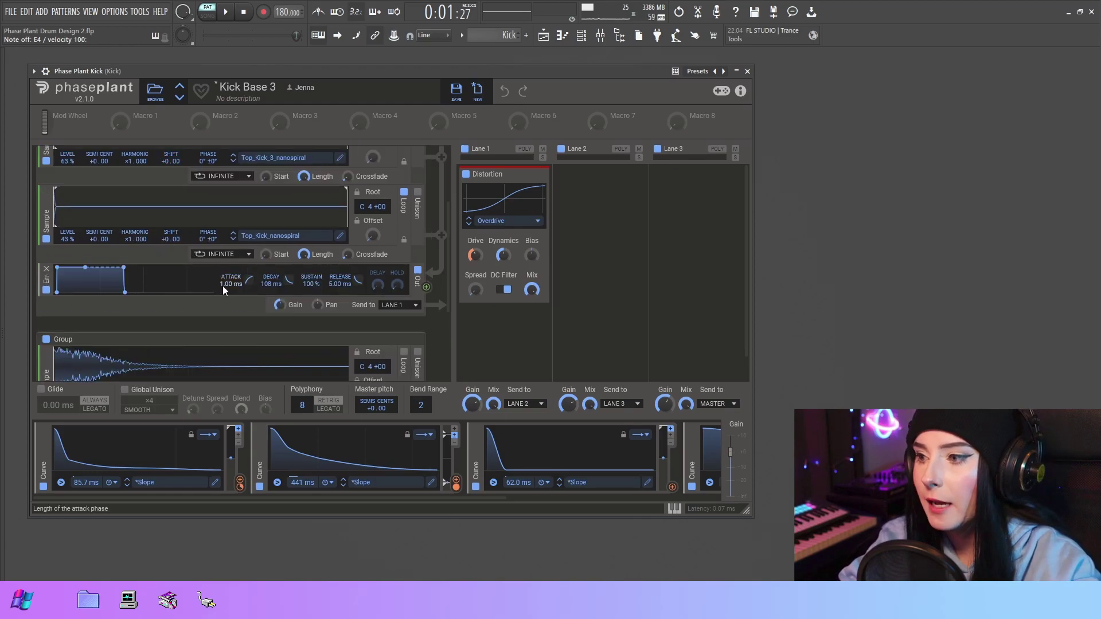
scroll(190, 286, "up", 1)
left_click_drag(149, 284, 161, 213)
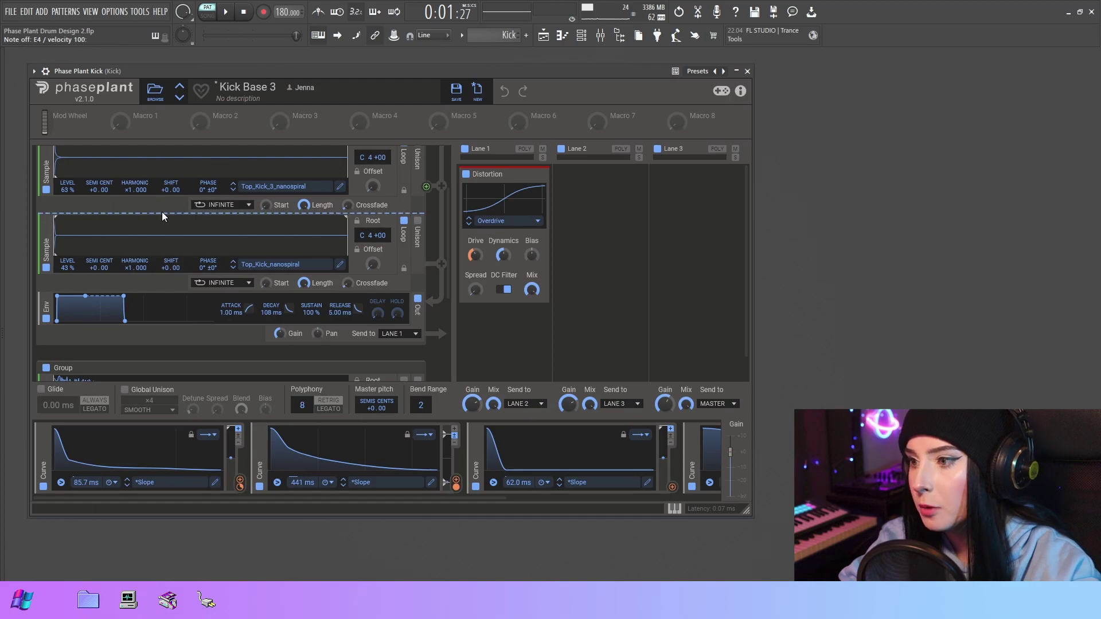
left_click(161, 213)
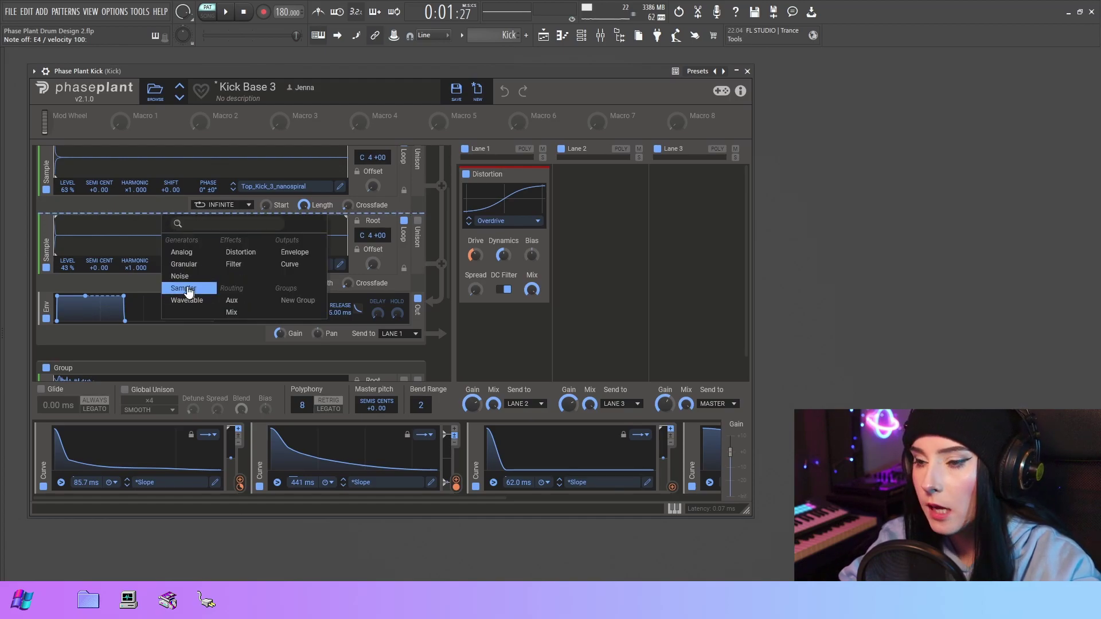
left_click(146, 280)
left_click(263, 265)
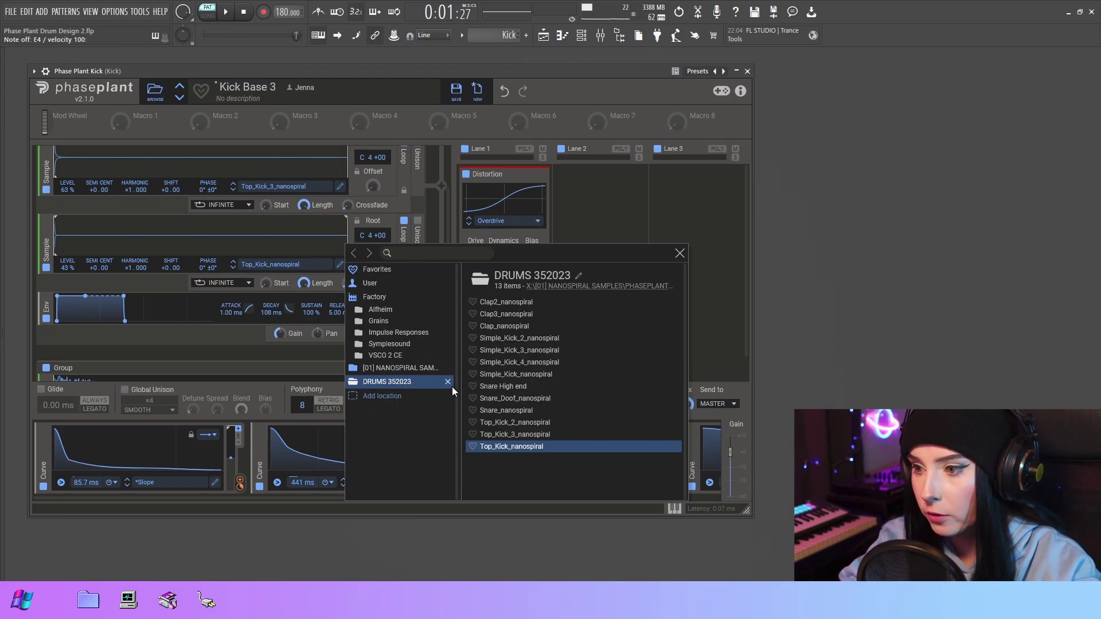
left_click(259, 244)
scroll(260, 244, "up", 1)
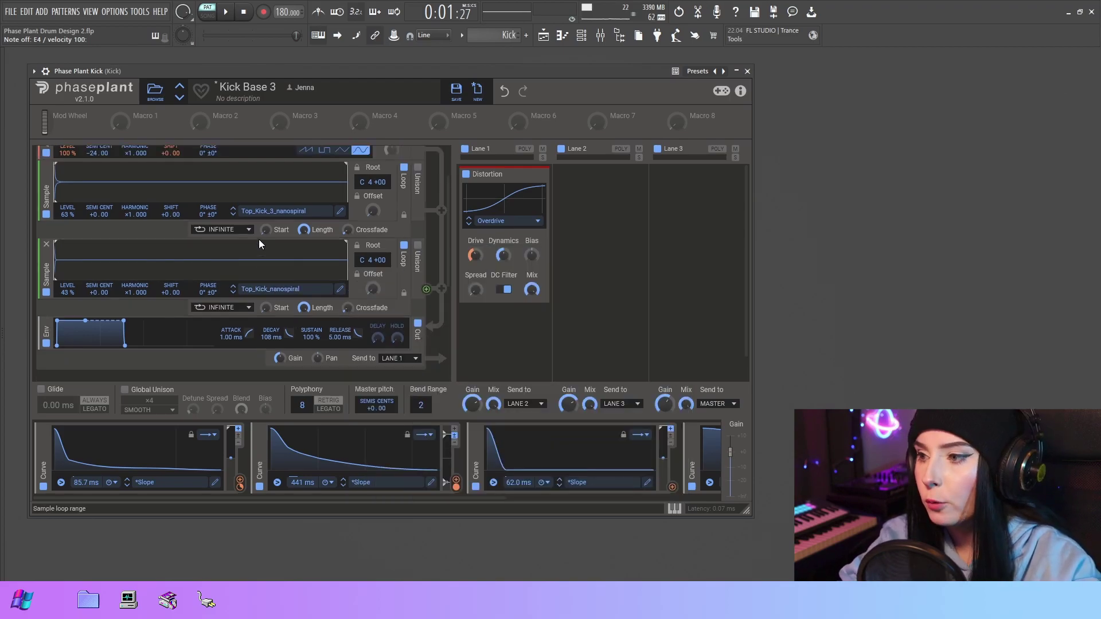
scroll(259, 243, "up", 1)
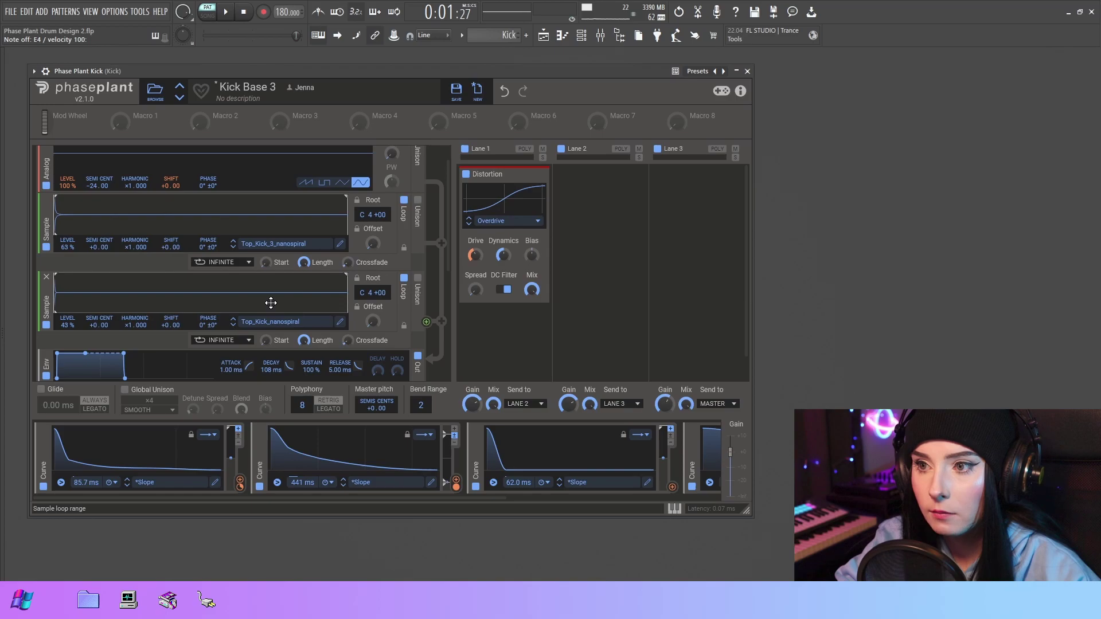
scroll(296, 204, "down", 1)
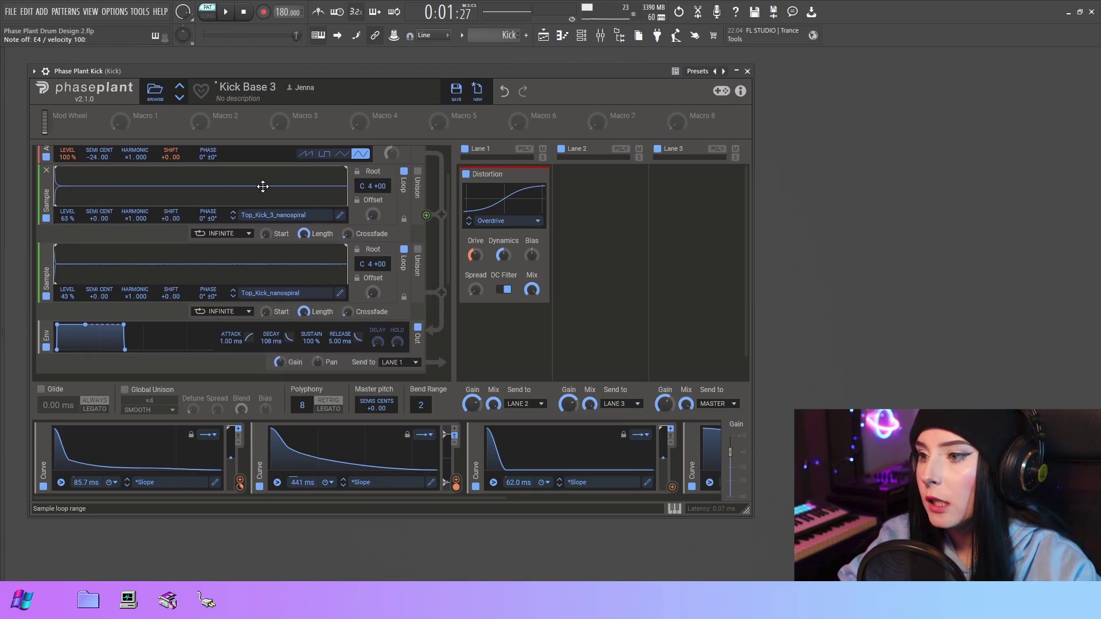
scroll(262, 186, "up", 1)
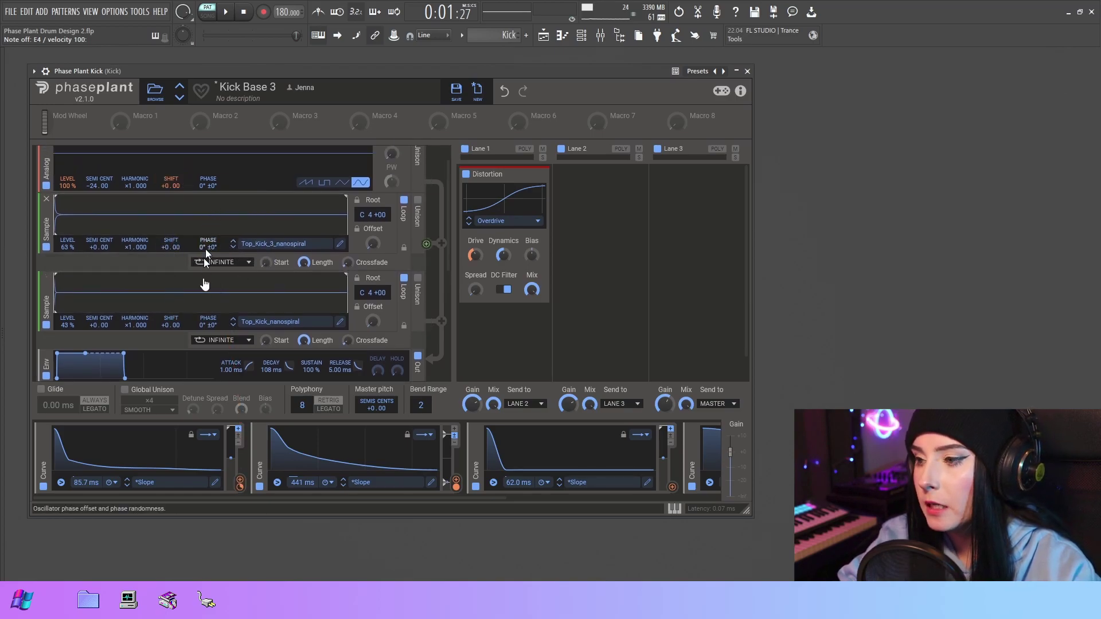
mouse_move(204, 276)
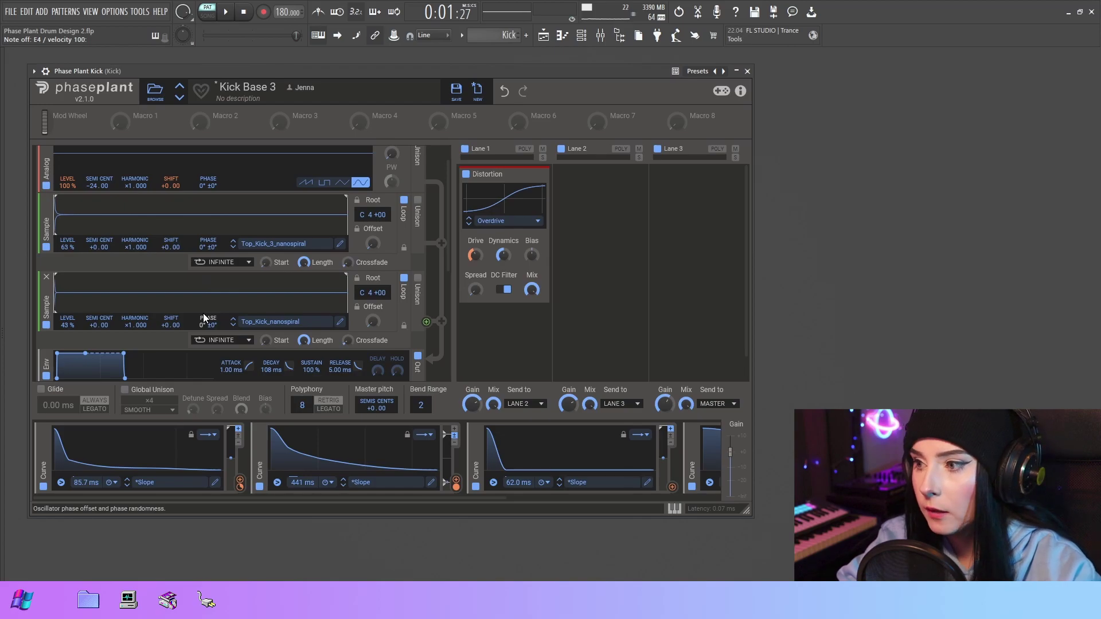
scroll(436, 219, "down", 2)
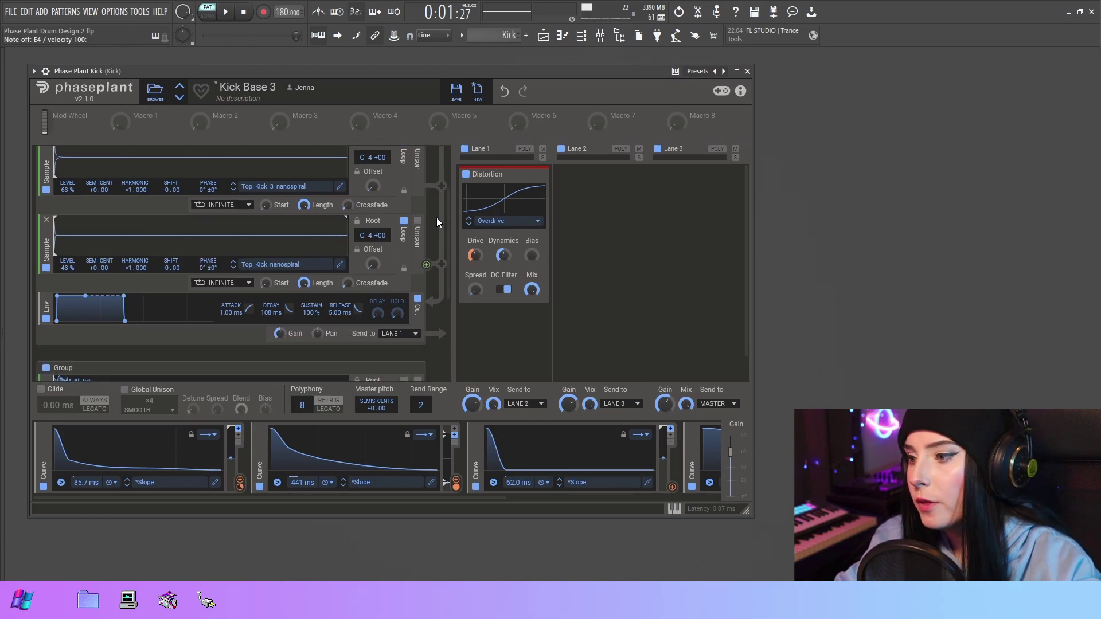
scroll(436, 222, "down", 5)
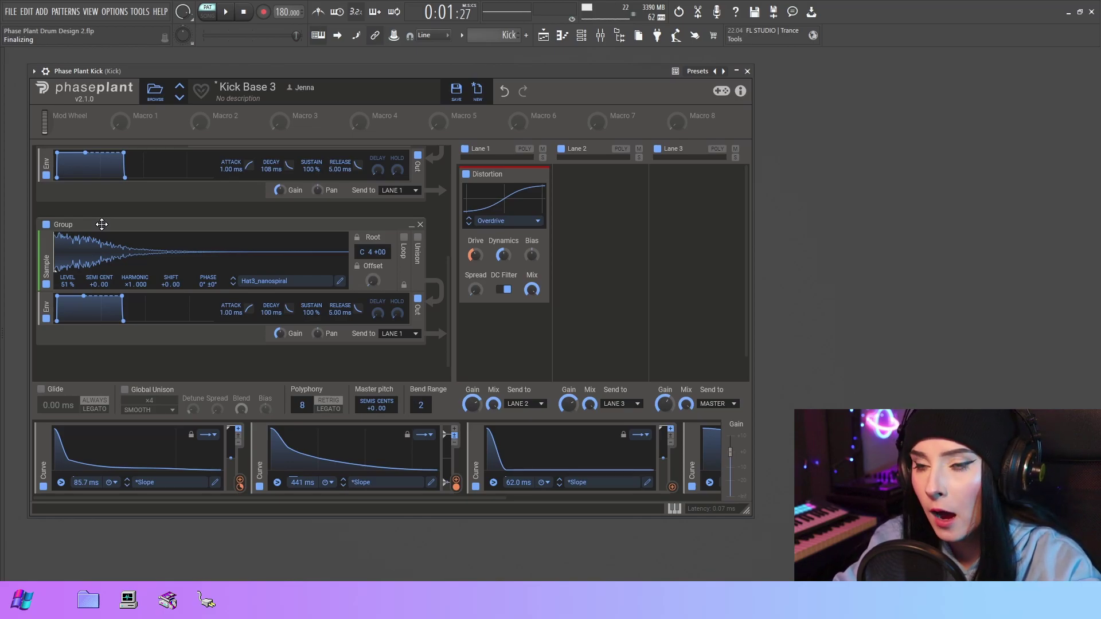
left_click(47, 226)
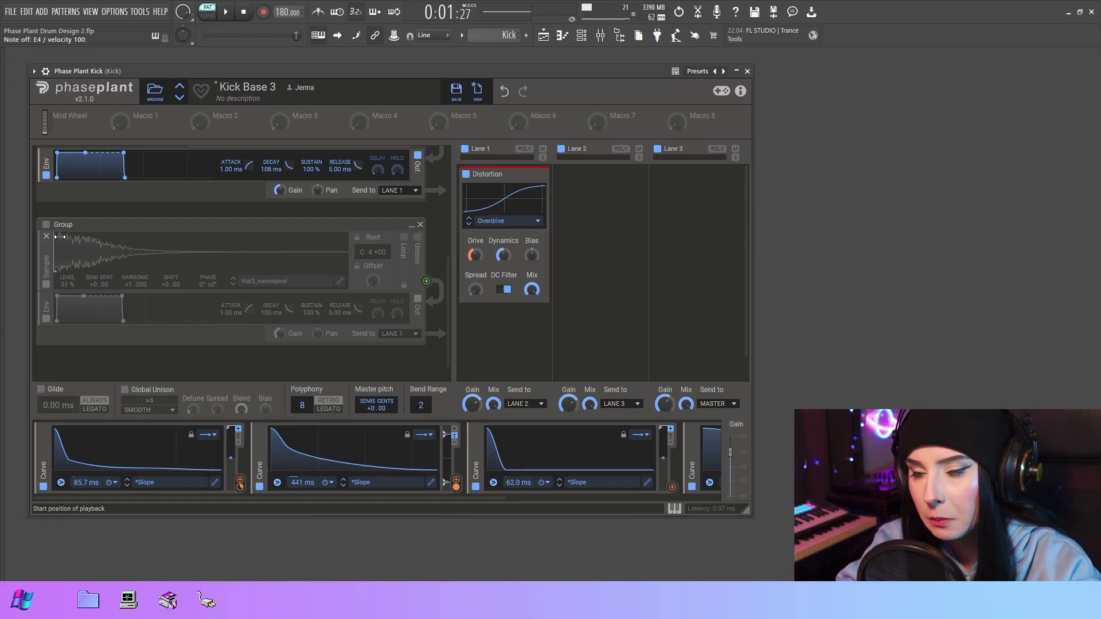
left_click(45, 225)
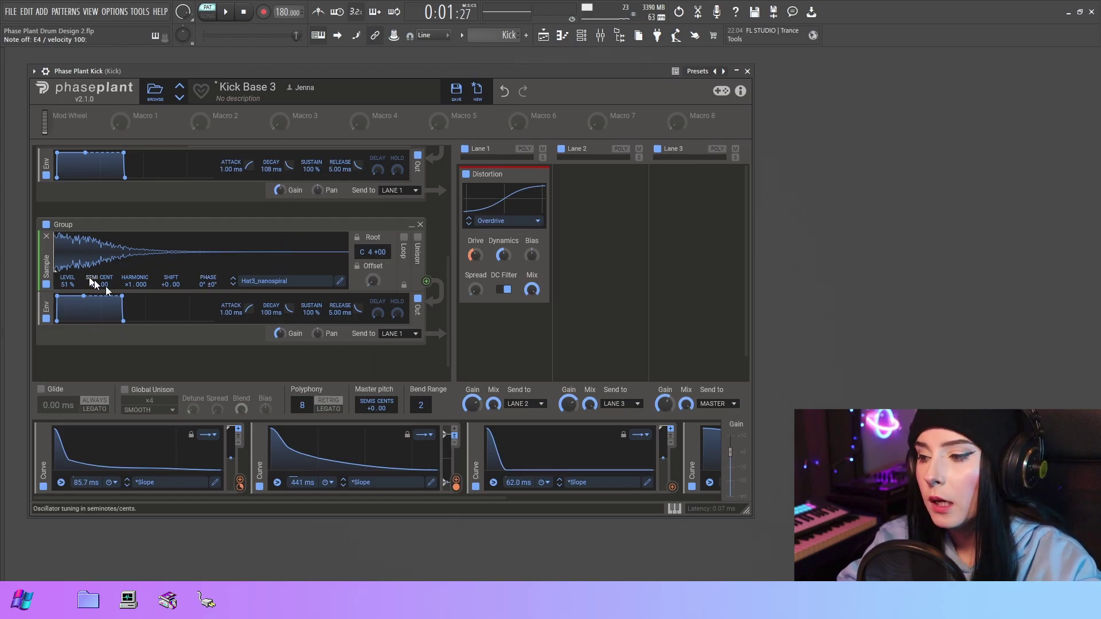
mouse_move(504, 198)
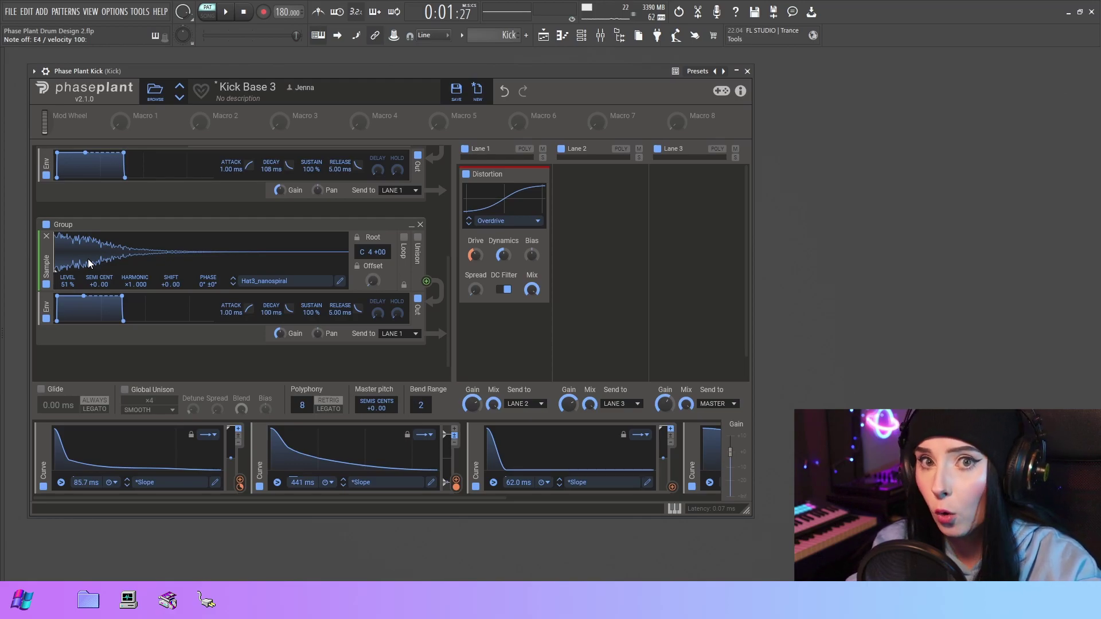
mouse_move(487, 232)
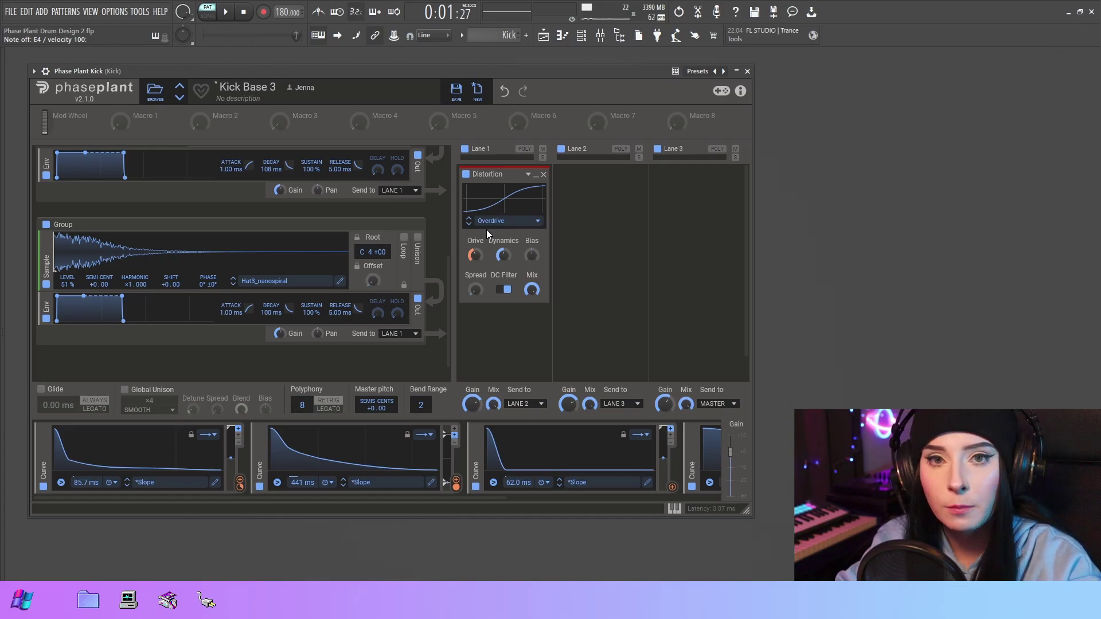
left_click_drag(428, 511, 510, 510)
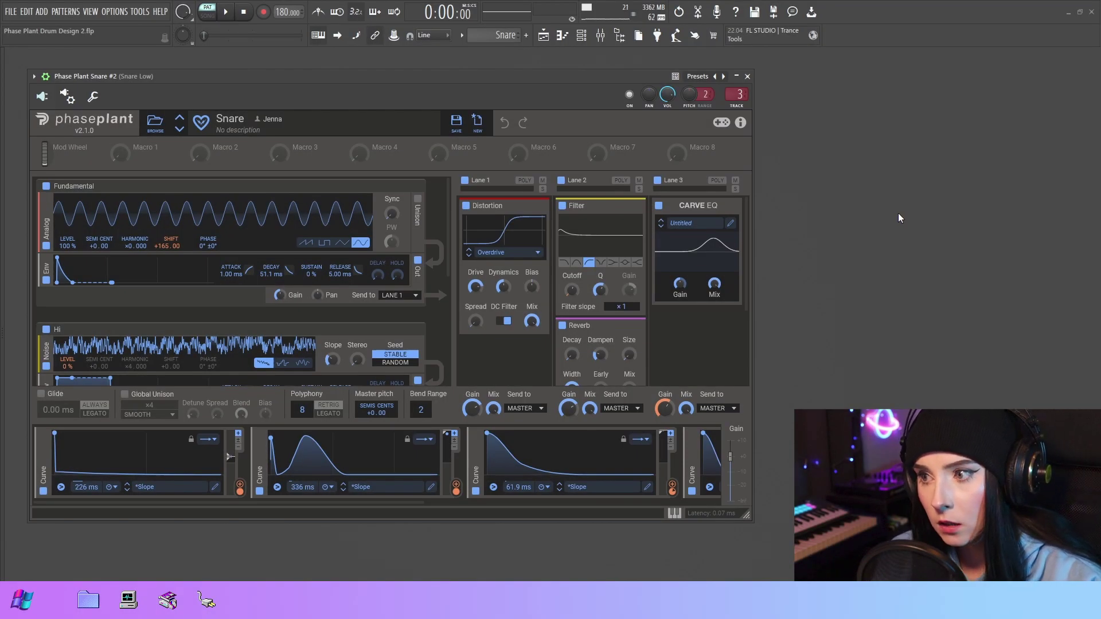
key("space")
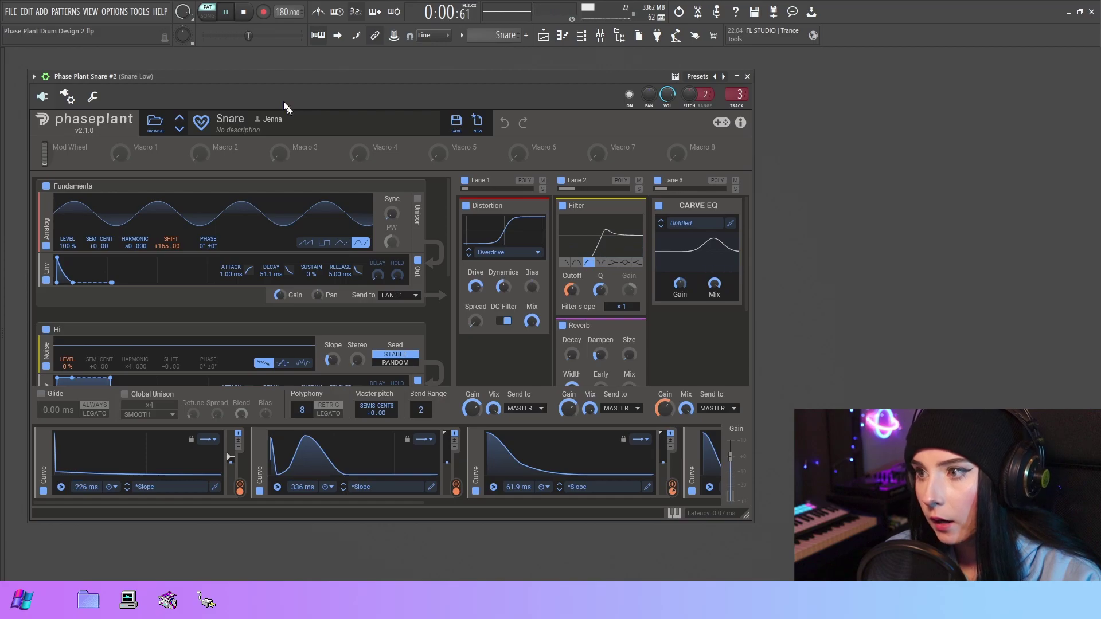
left_click(226, 16)
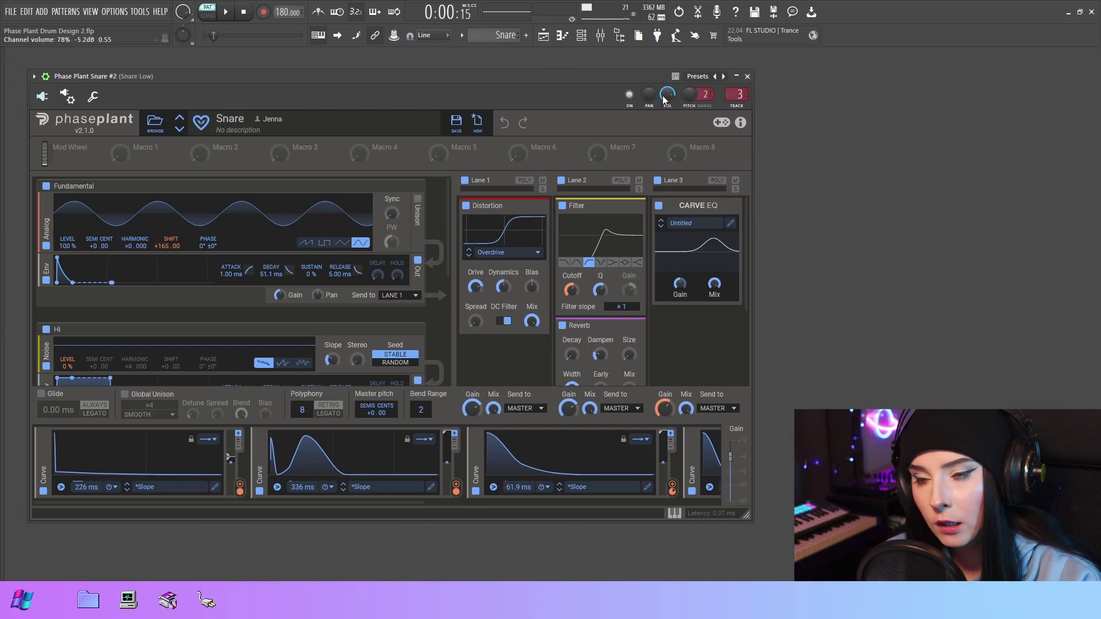
left_click(600, 36)
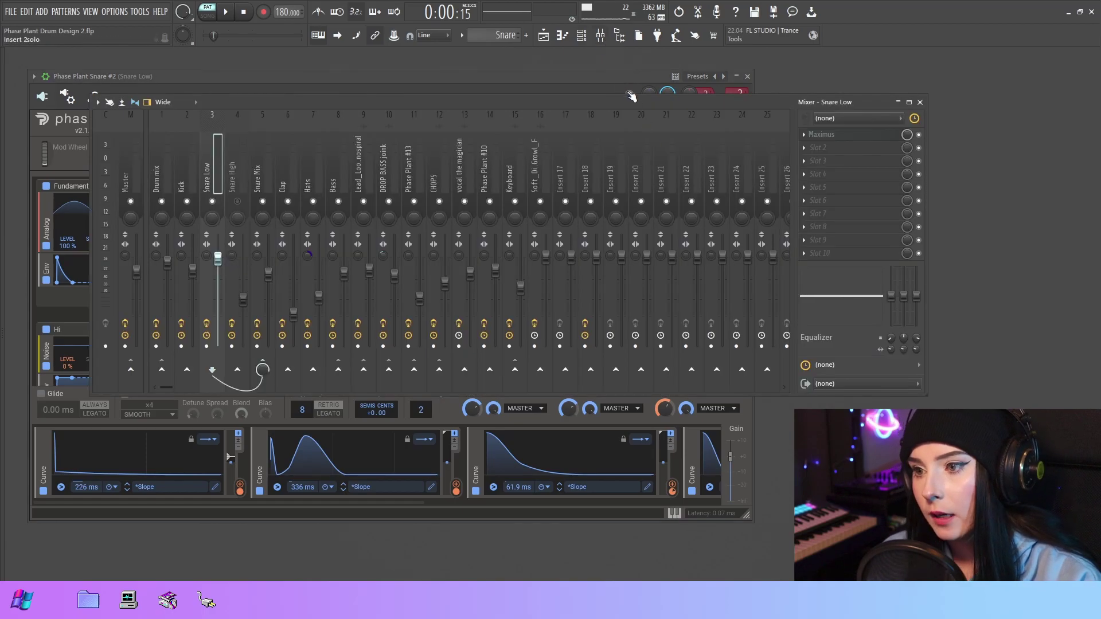
left_click_drag(623, 99, 621, 98)
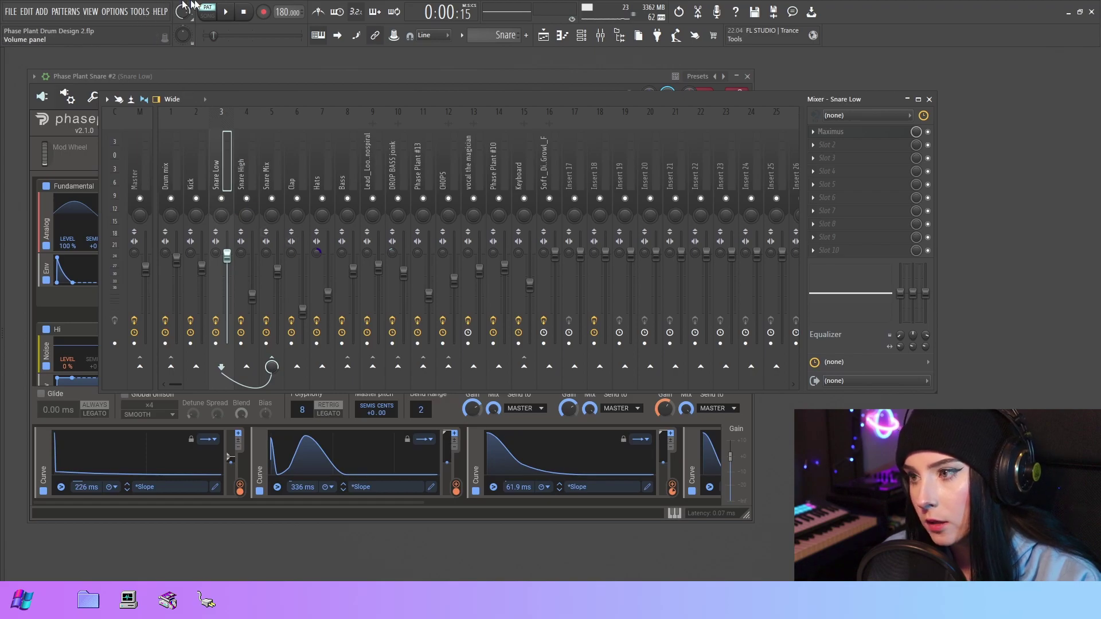
key("space")
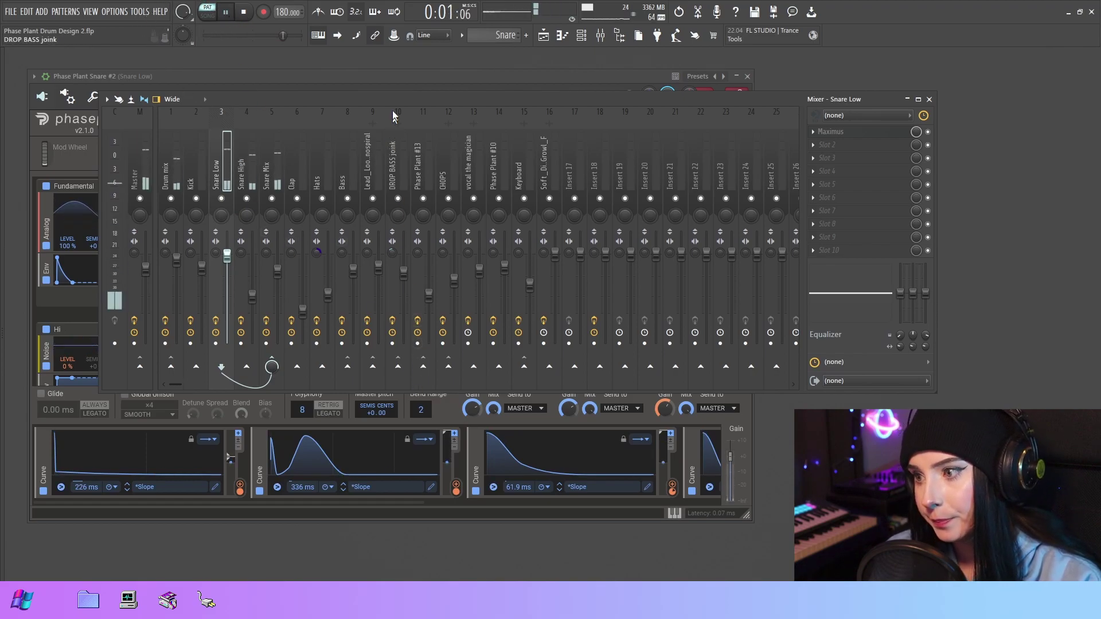
key("space")
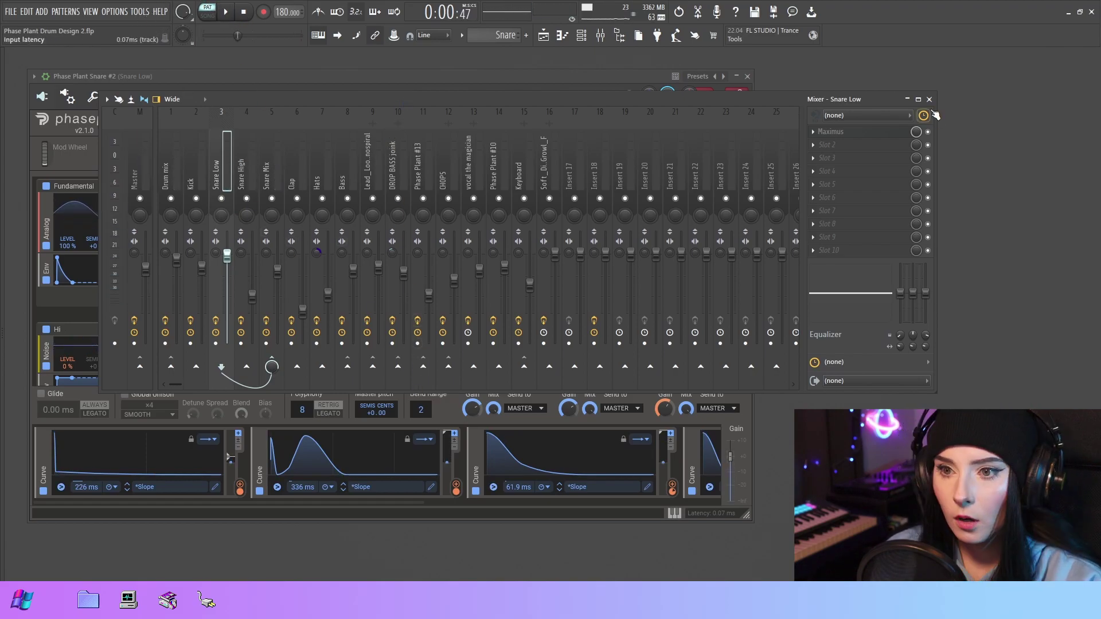
left_click(928, 99)
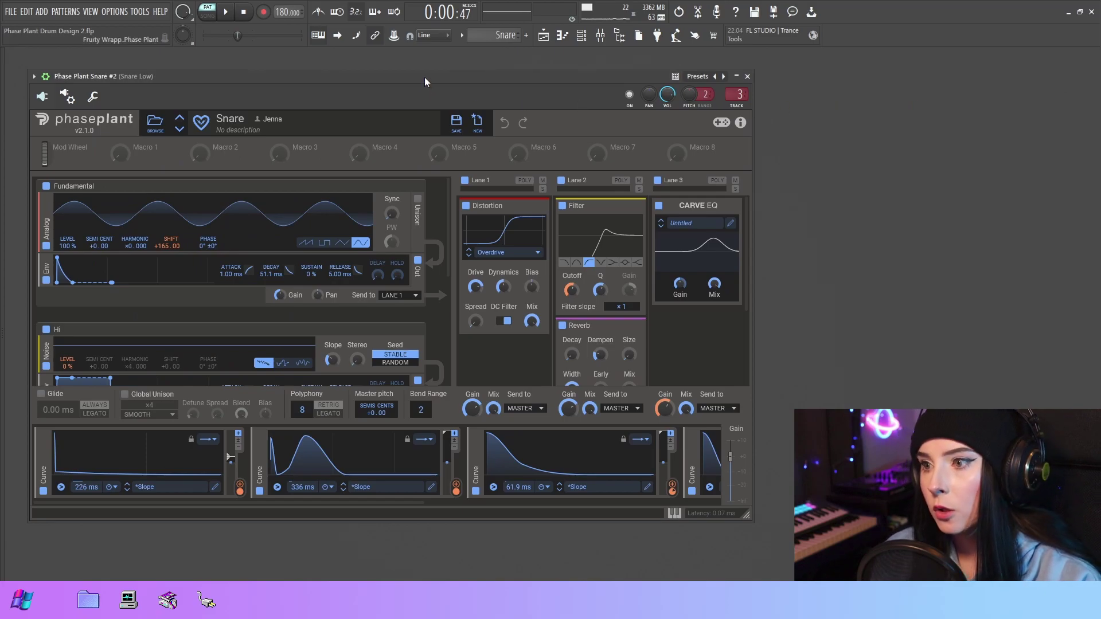
left_click_drag(424, 77, 422, 76)
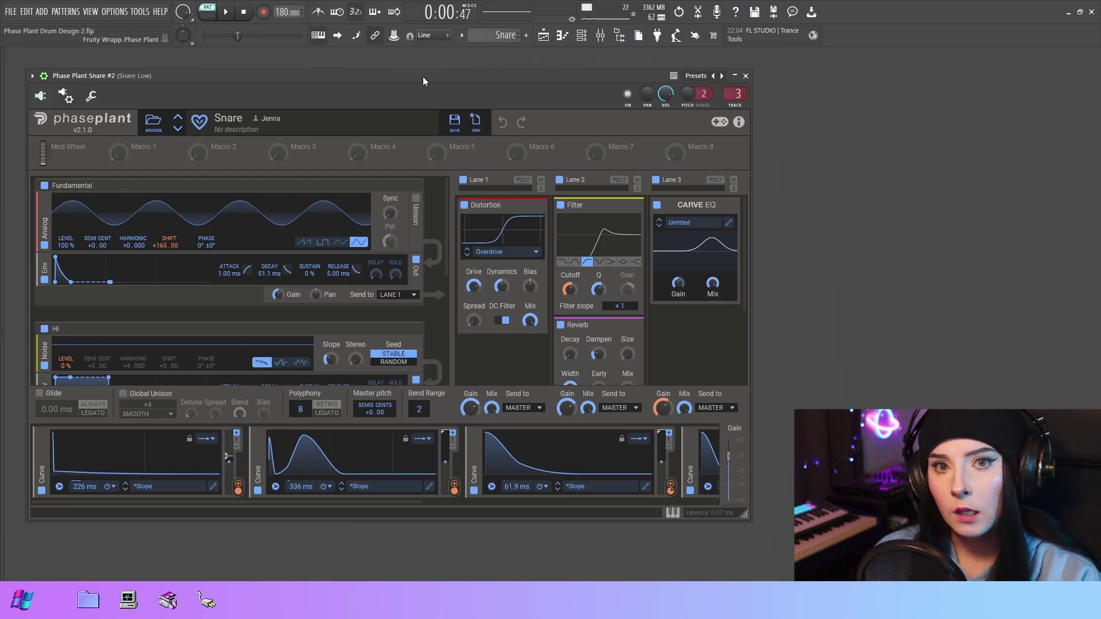
Open the Channel rack and the Phase Plant #6 Basic Clap window, moving it higher.
left_click(582, 36)
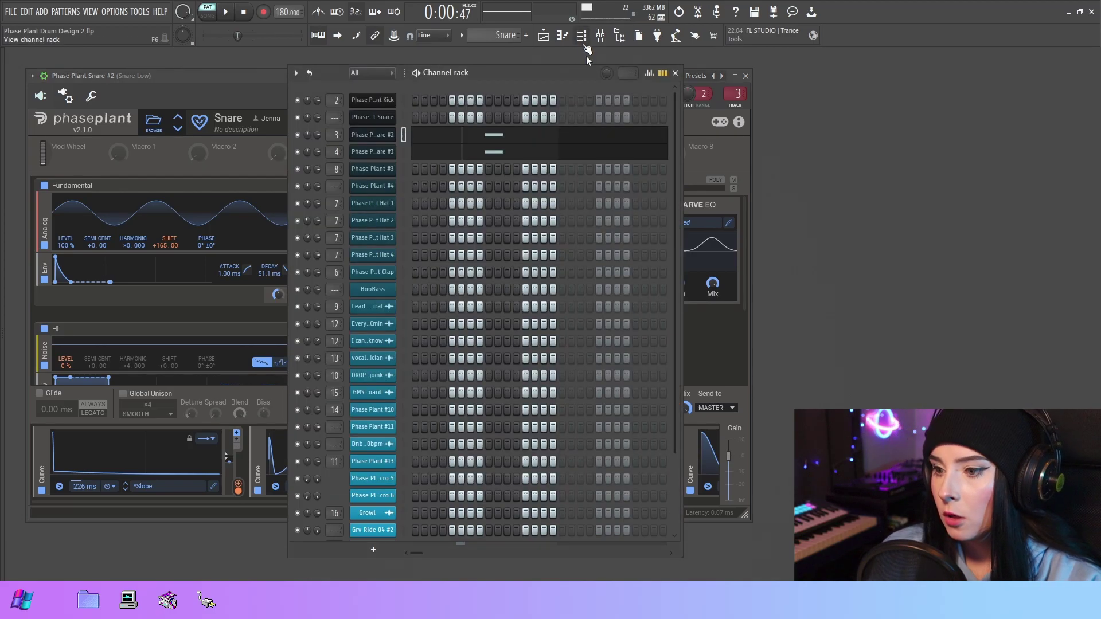
left_click(370, 522)
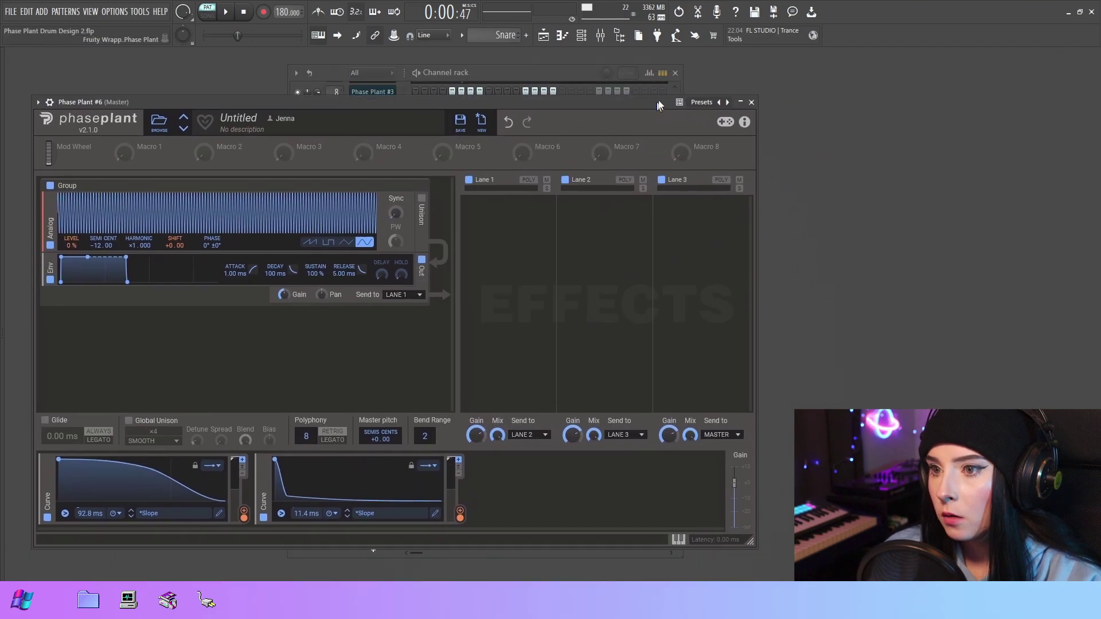
left_click_drag(662, 90, 632, 65)
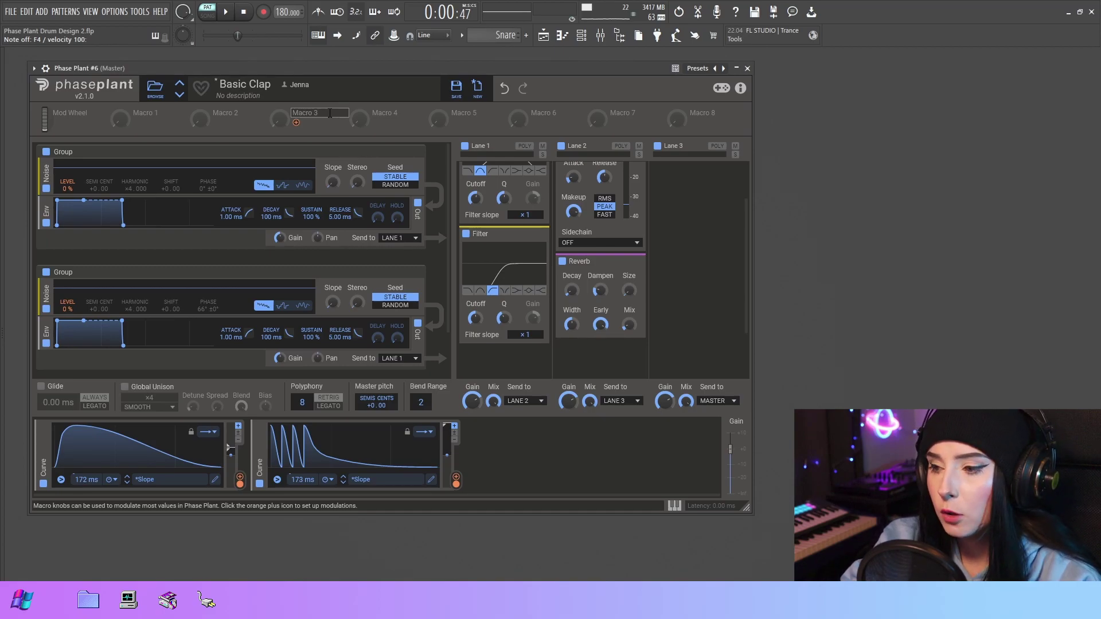
mouse_move(353, 448)
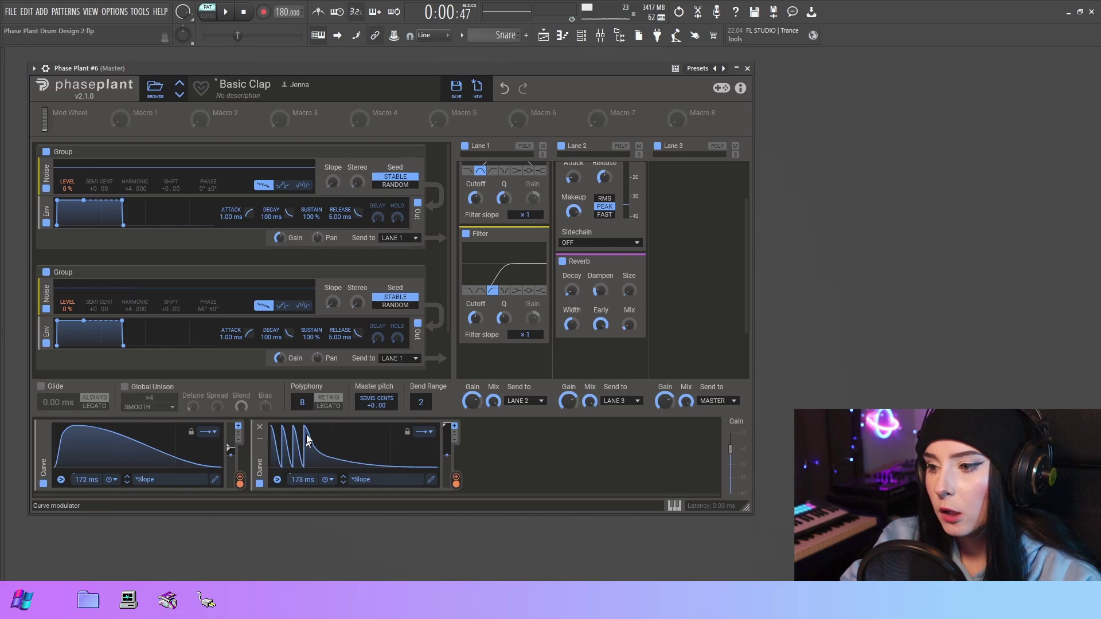
Show the second curve's four-spike shape in the Curve Editor, moved up and left.
left_click(432, 479)
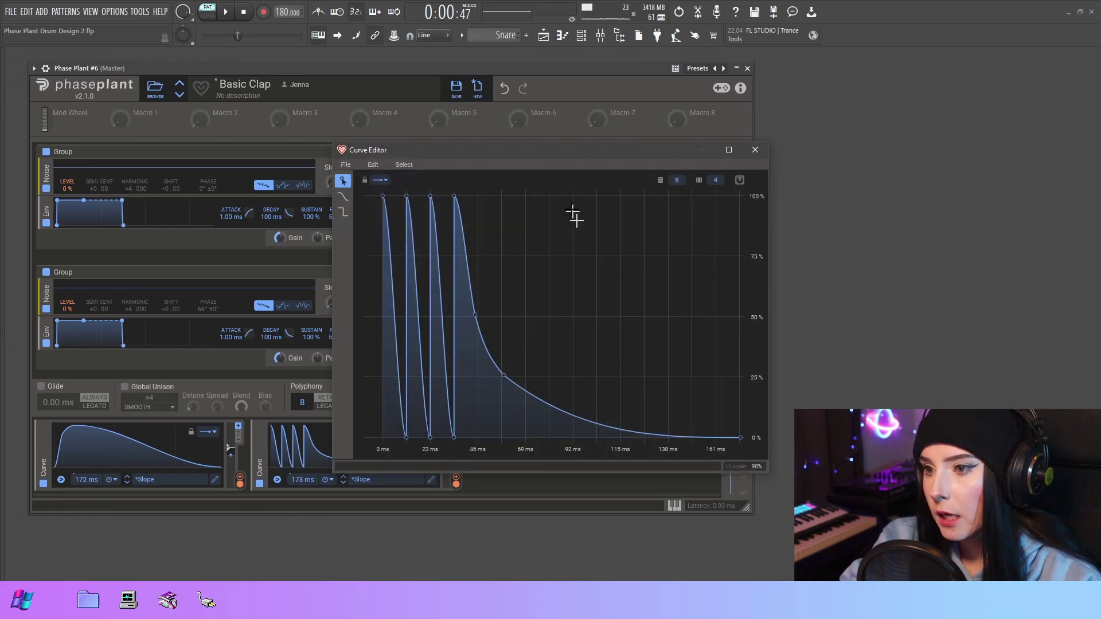
left_click_drag(546, 155, 476, 140)
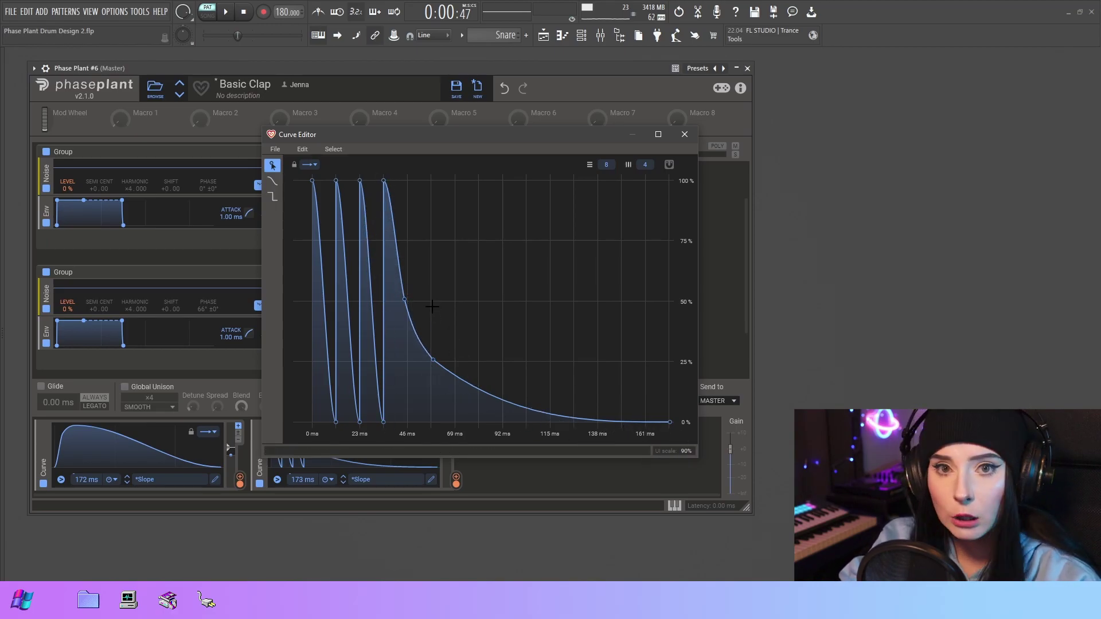
Close the curve editor, bypass Lane 2 and Lane 1 effects, and toggle the first noise Group.
key("Escape")
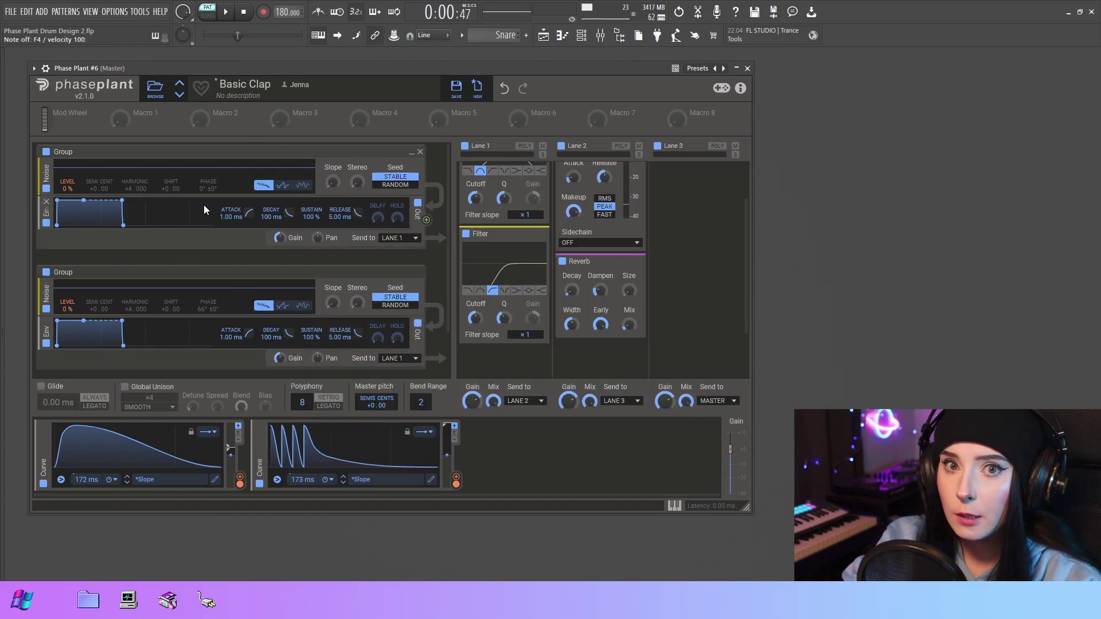
left_click(167, 198)
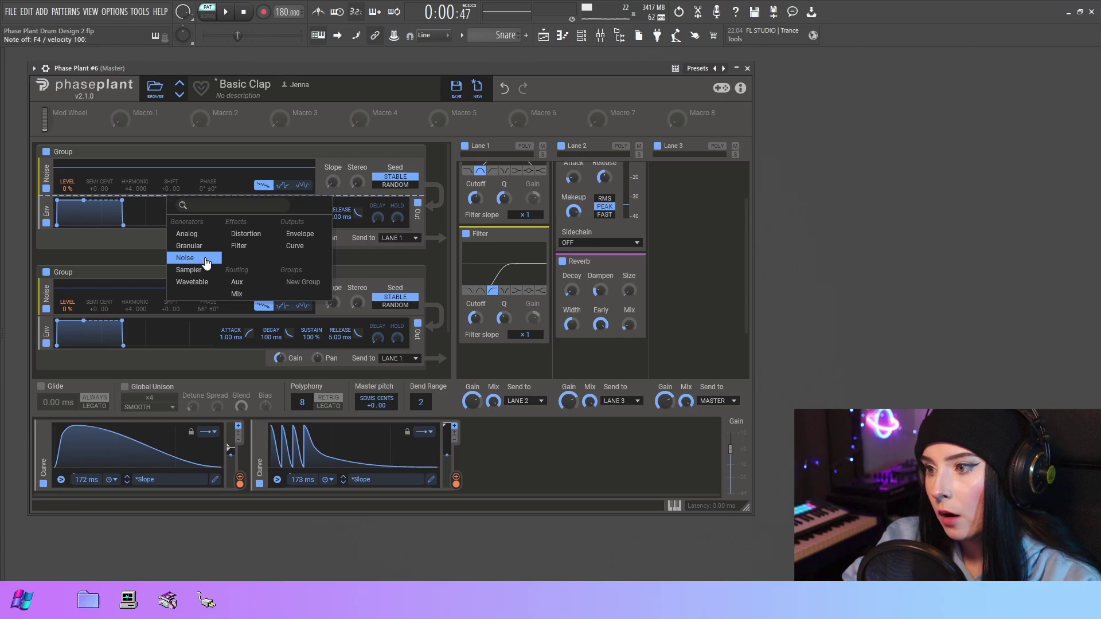
left_click(334, 174)
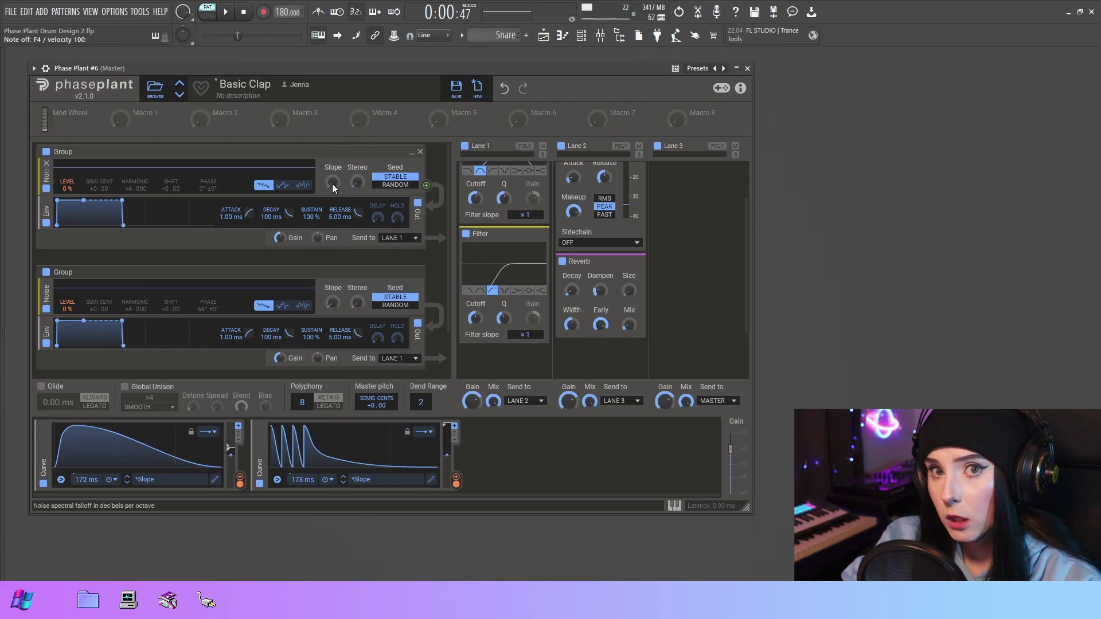
scroll(482, 297, "up", 2)
left_click(562, 147)
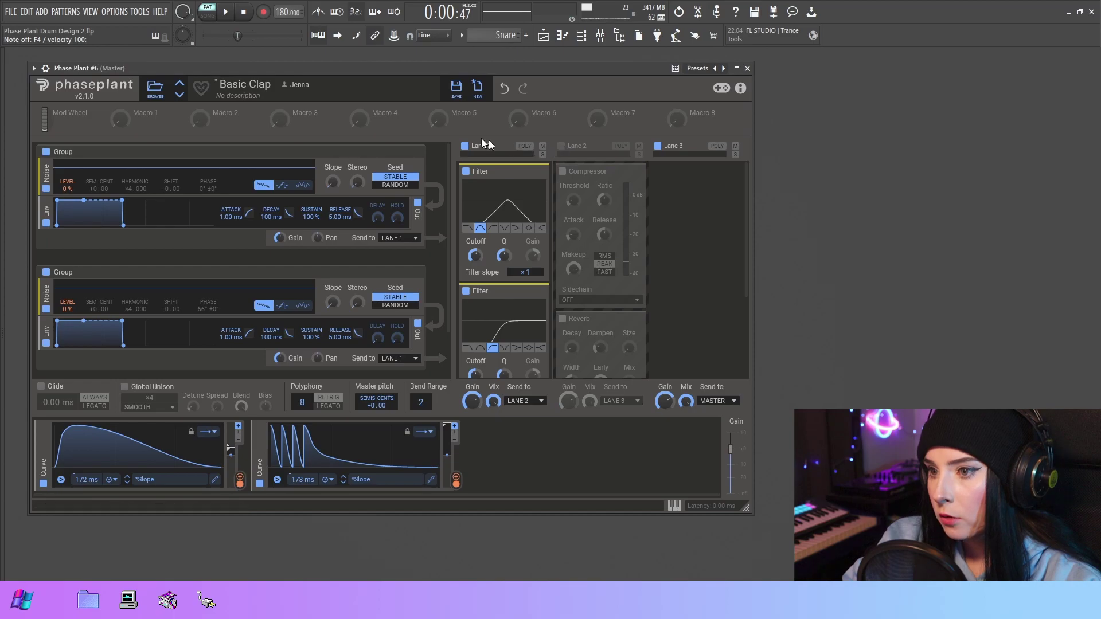
left_click(466, 145)
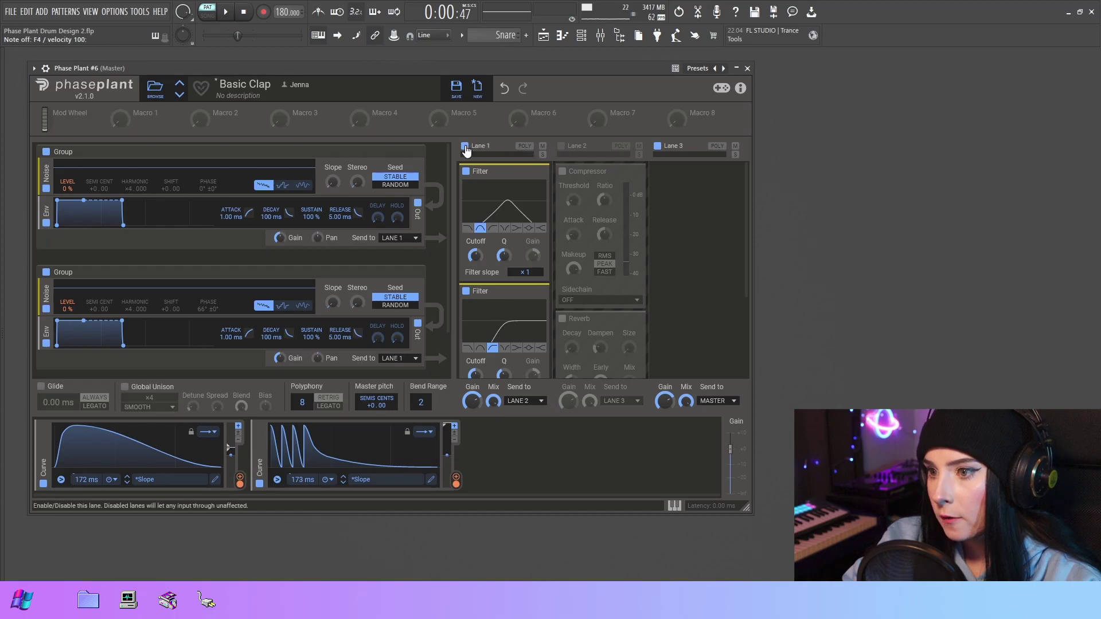
left_click(48, 152)
scroll(200, 273, "down", 2)
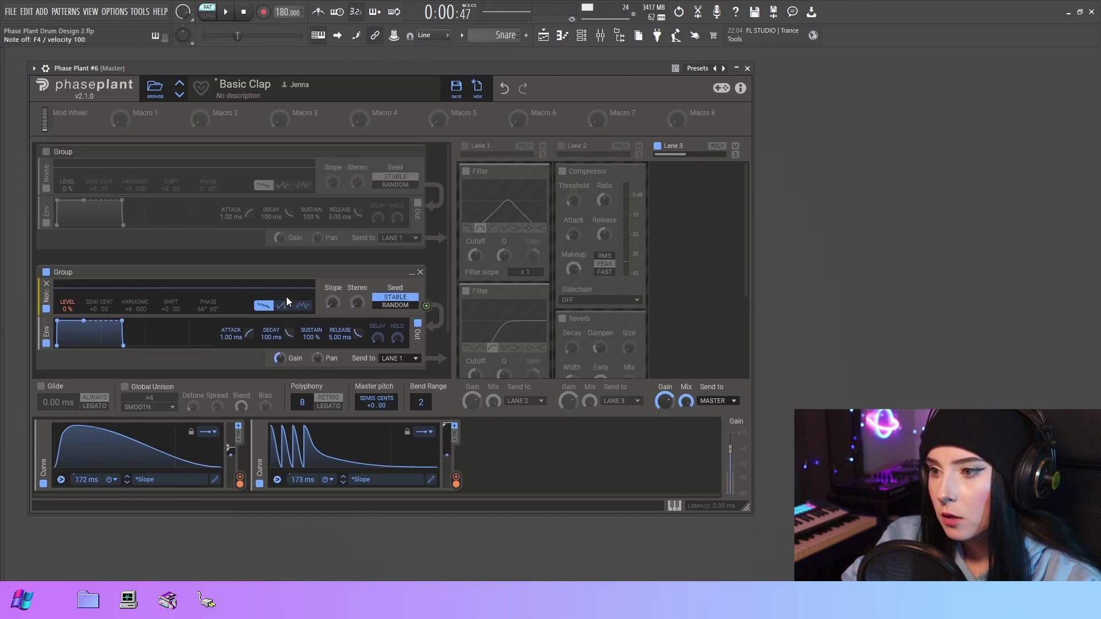
scroll(286, 297, "down", 2)
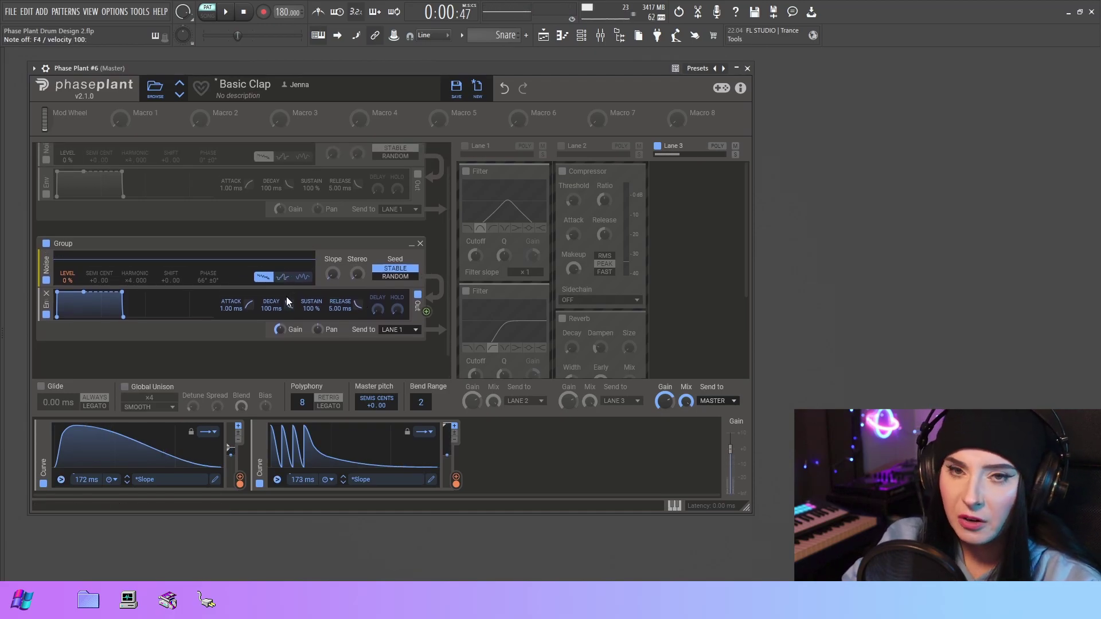
scroll(287, 297, "up", 2)
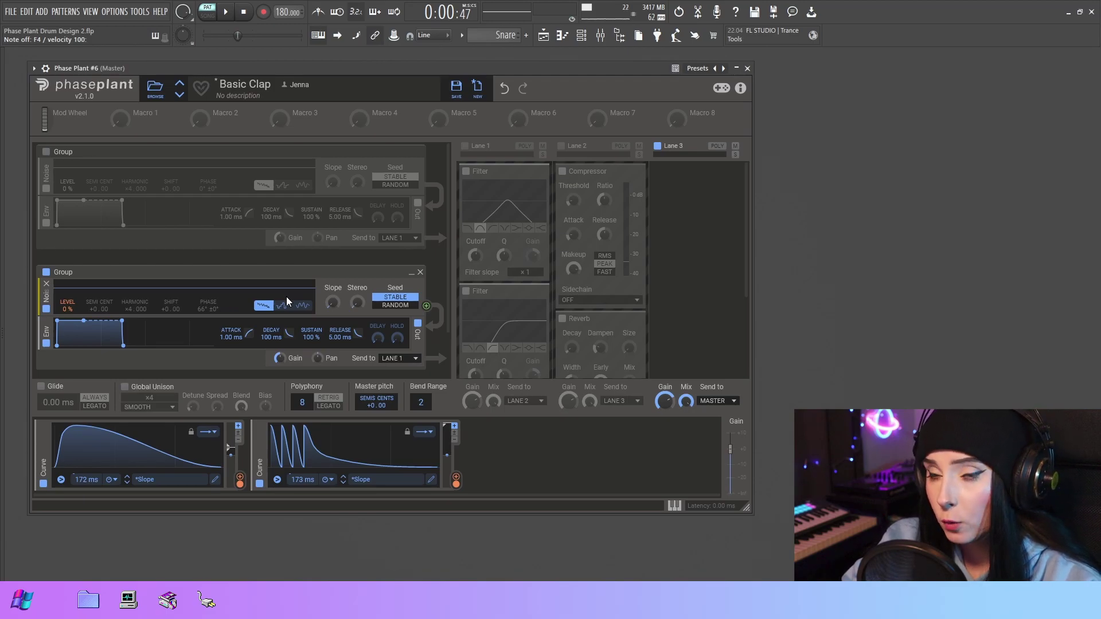
left_click_drag(324, 240, 388, 253)
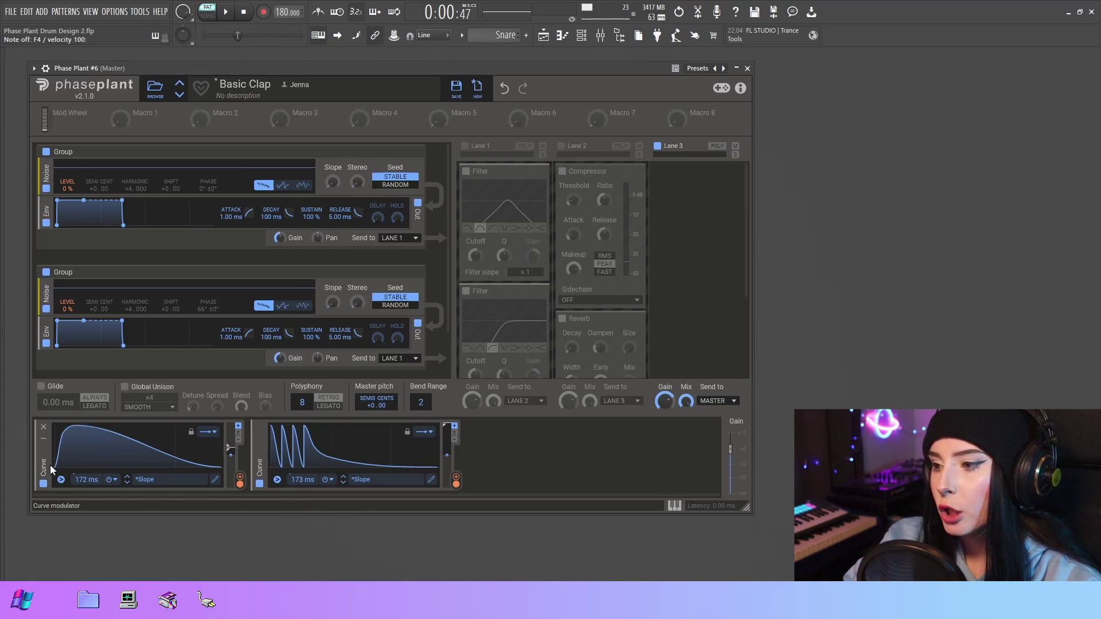
Inspect the first curve in the Curve Editor, then lower its rate from 172 ms to 131 ms.
left_click(214, 480)
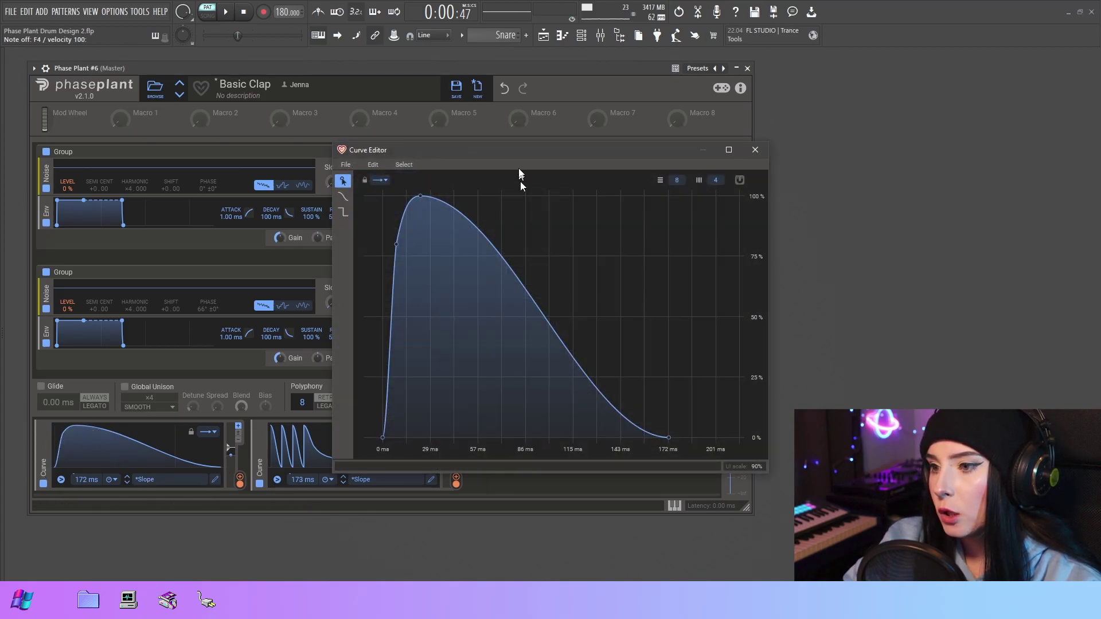
left_click_drag(532, 152, 369, 124)
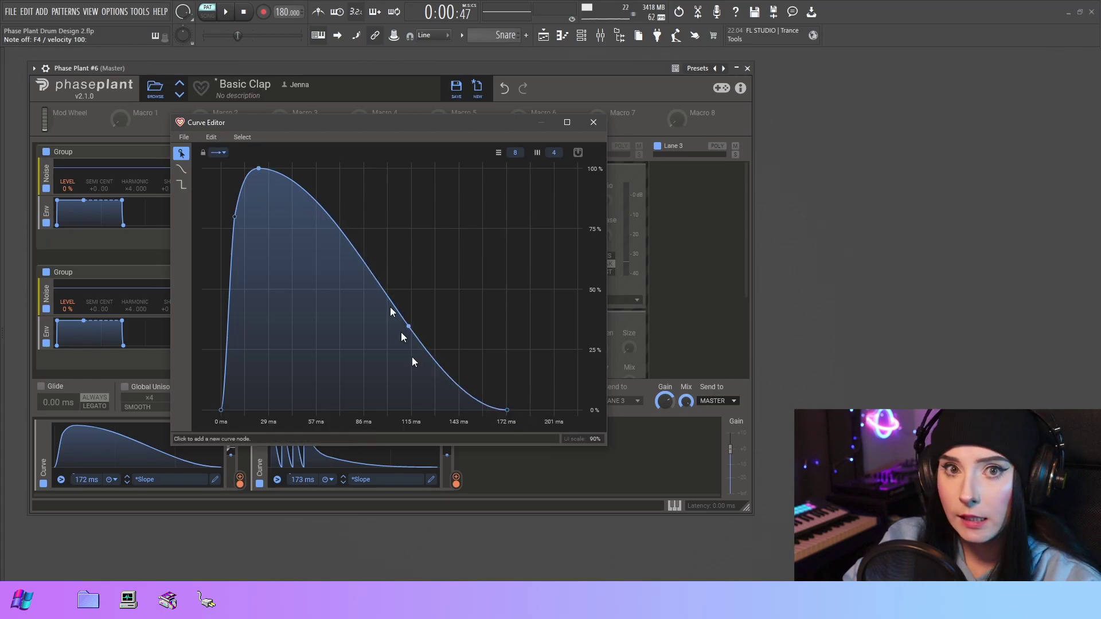
left_click_drag(405, 123, 381, 136)
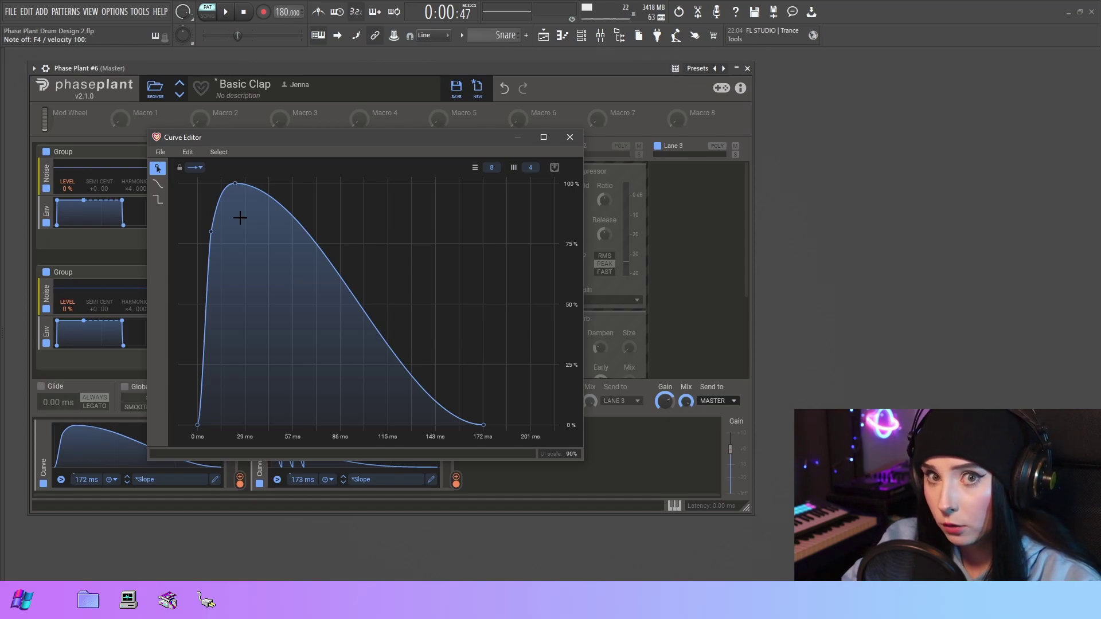
mouse_move(84, 494)
left_mouse_down()
mouse_move(84, 481)
mouse_move(84, 500)
left_mouse_up()
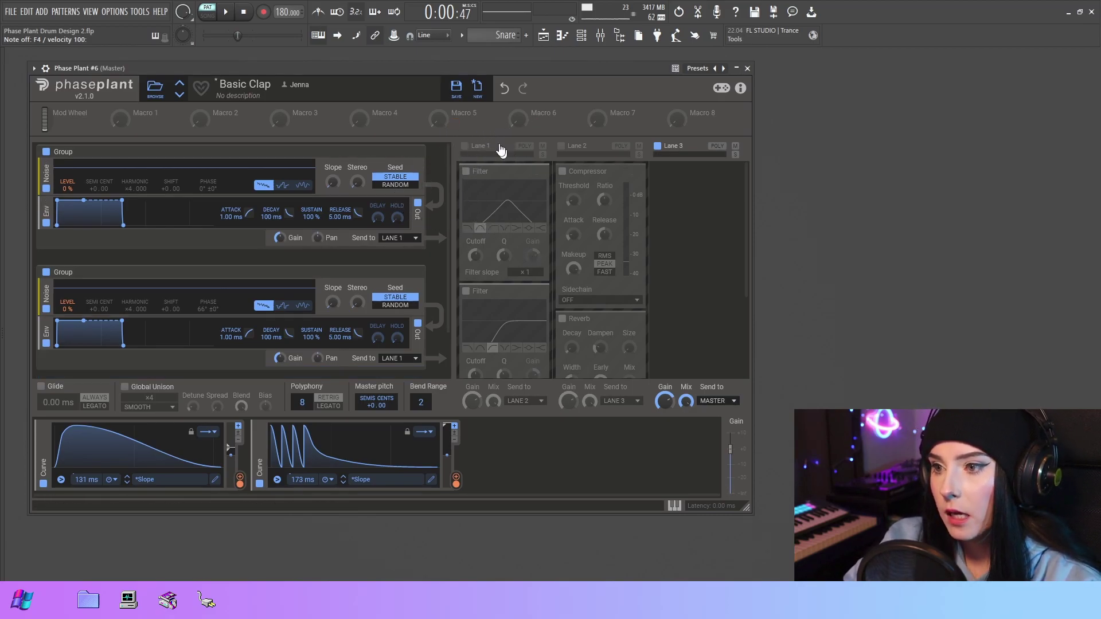
Re-enable the Lane 1 filter effects and switch on Lane 2's compressor and reverb.
left_click(464, 145)
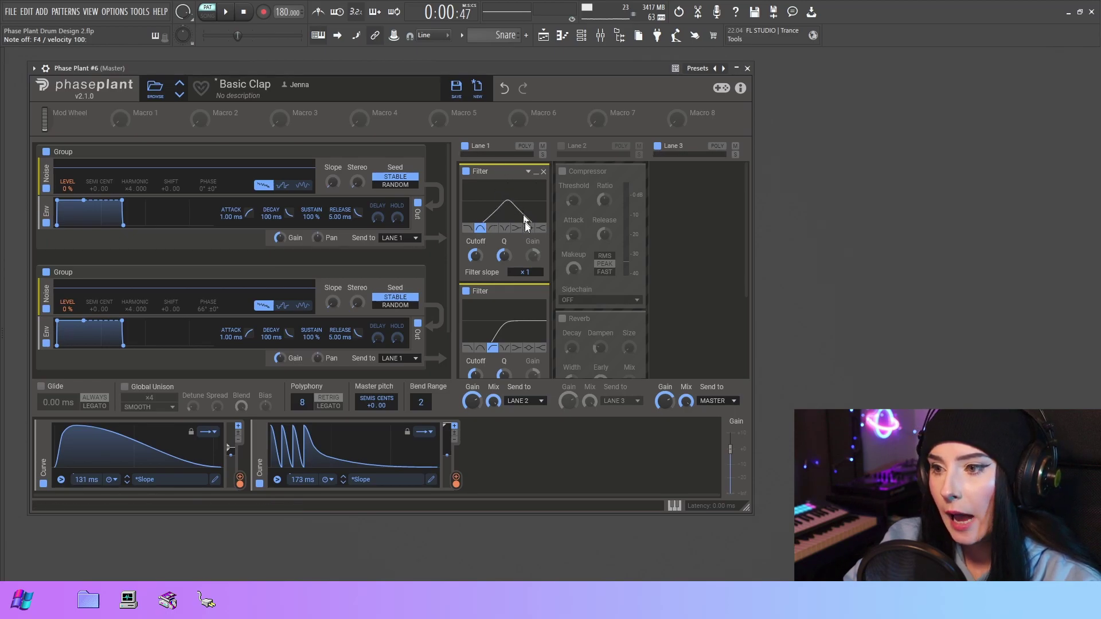
scroll(506, 196, "down", 2)
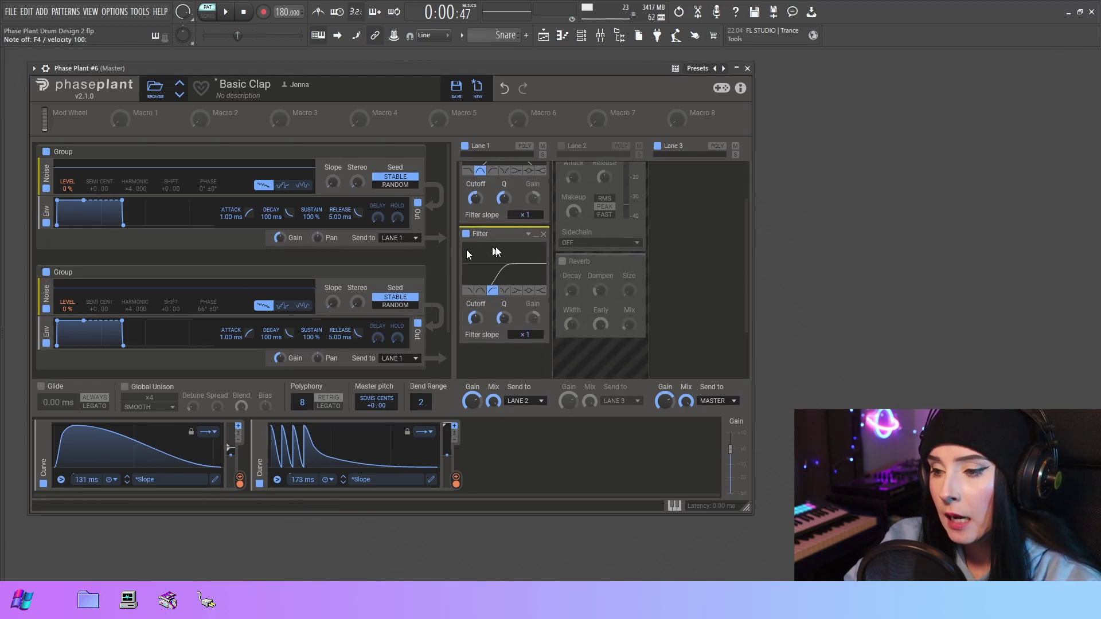
scroll(502, 247, "up", 1)
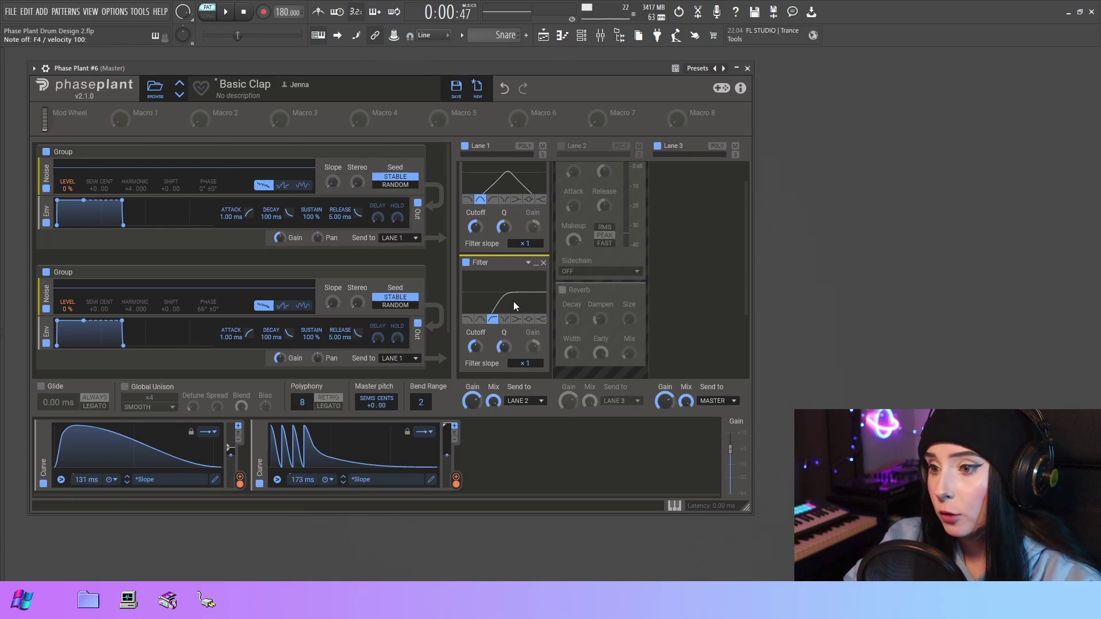
scroll(511, 260, "up", 1)
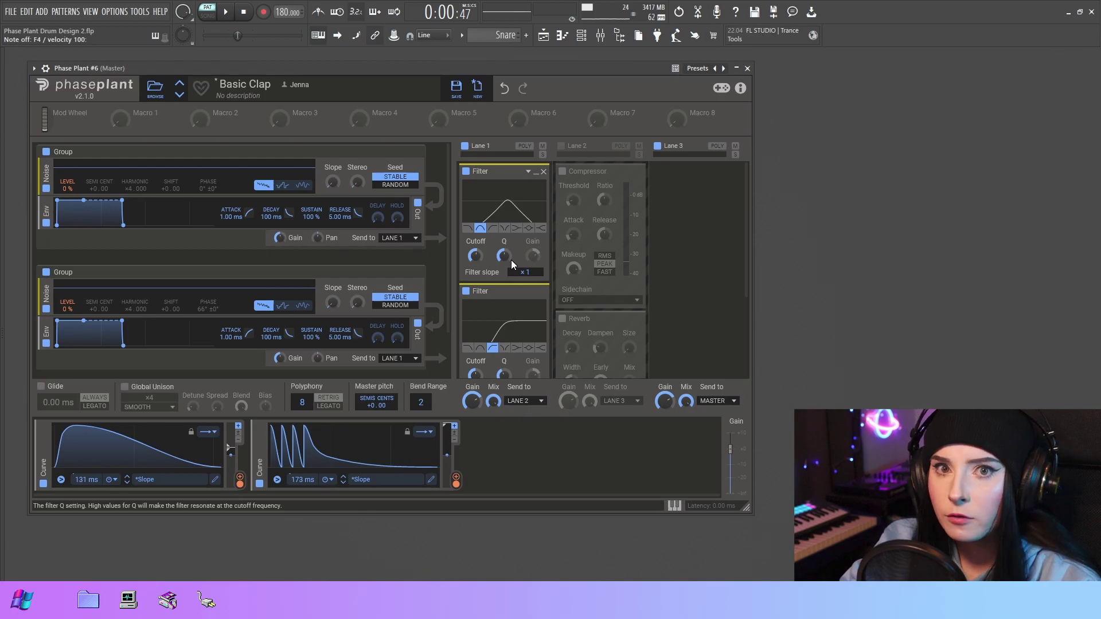
mouse_move(588, 171)
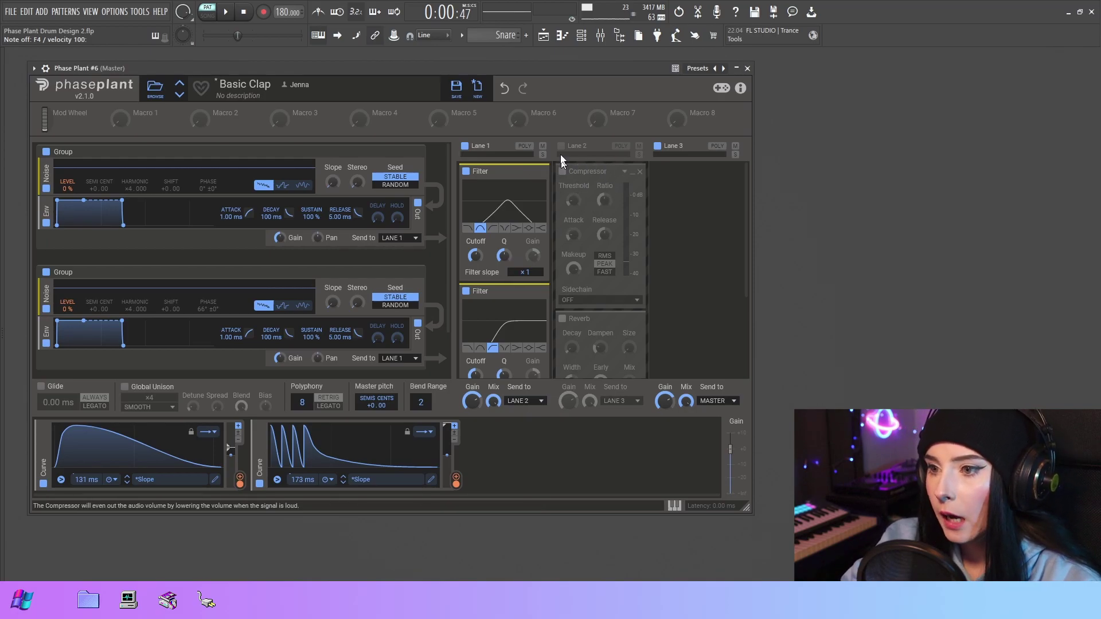
left_click(561, 146)
scroll(568, 241, "down", 2)
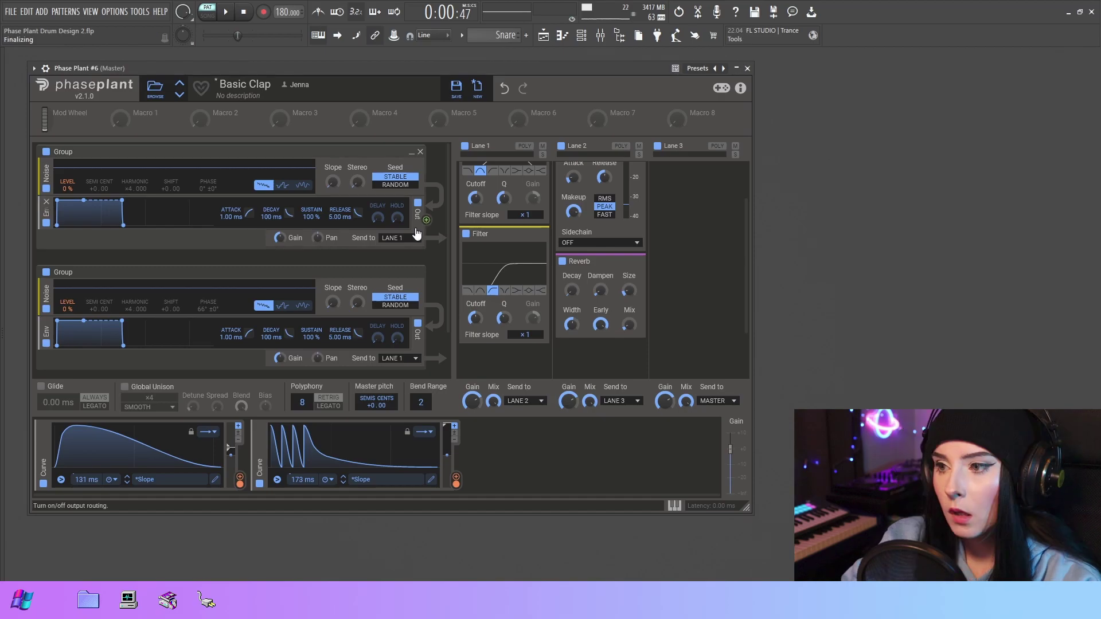
mouse_move(417, 211)
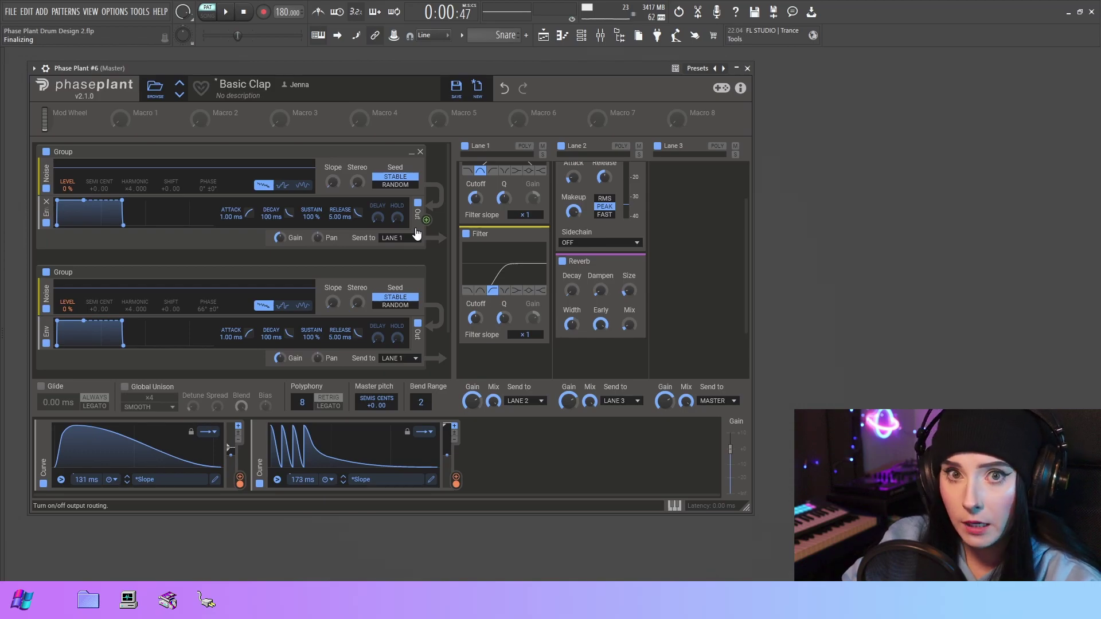
Open Phase Plant Snare #2 from the channel list, close the list and reposition its window.
left_click(583, 38)
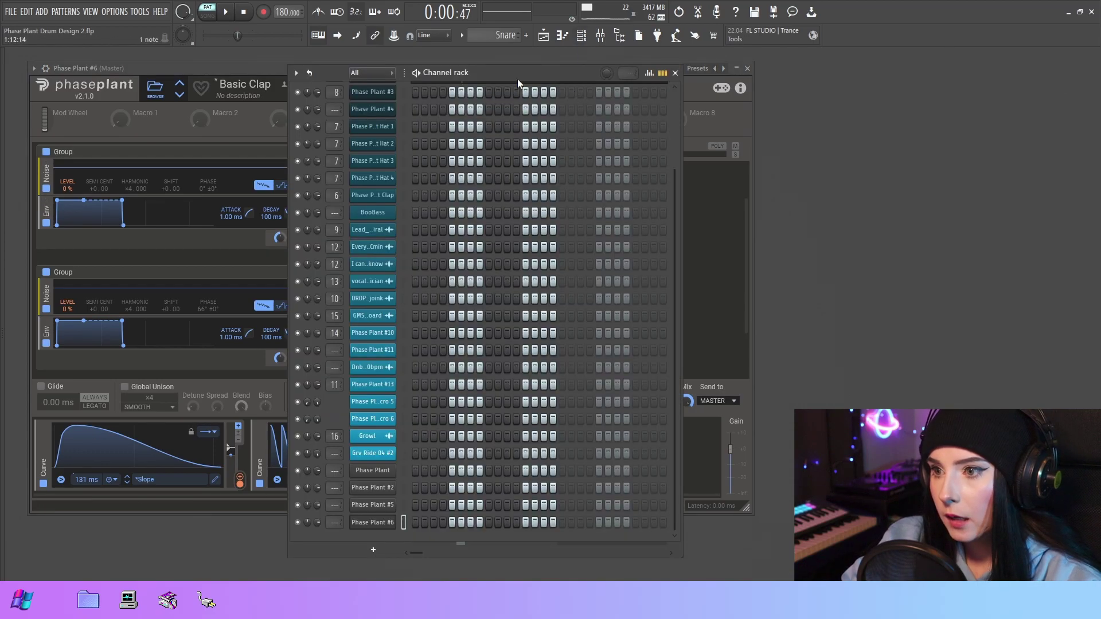
left_click_drag(516, 75, 447, 97)
scroll(326, 190, "up", 4)
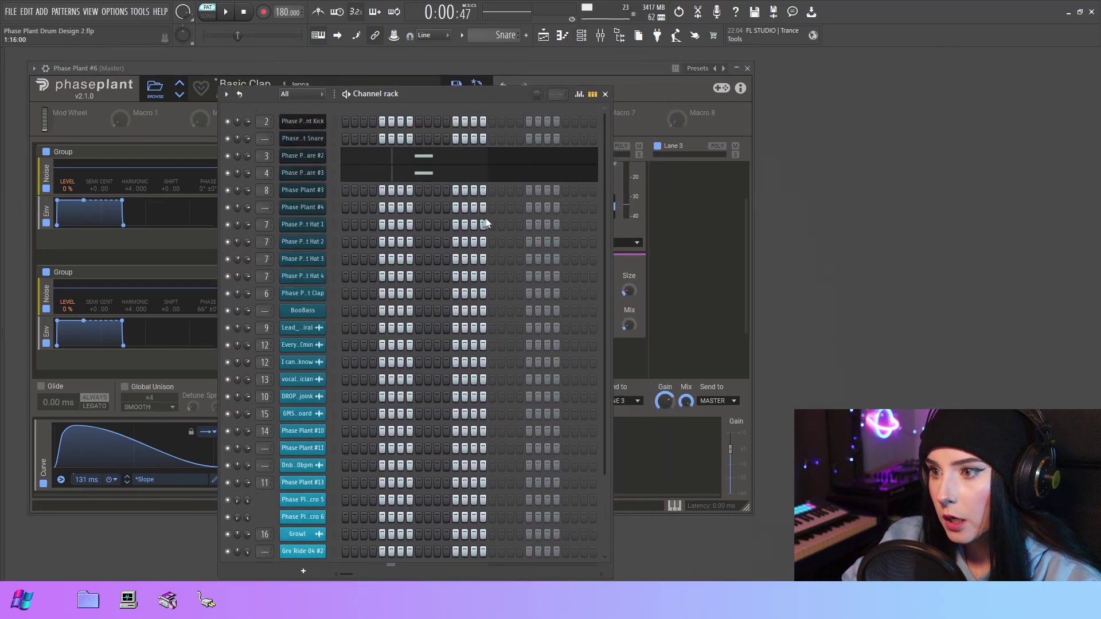
left_click(300, 158)
left_click_drag(618, 74, 619, 112)
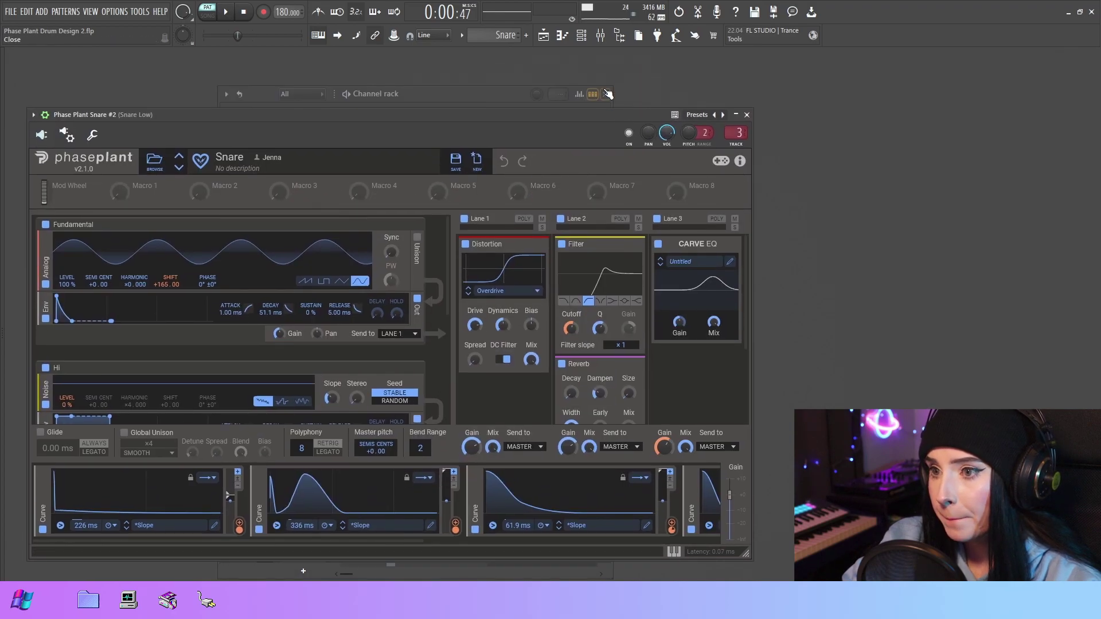
left_click(611, 98)
left_click_drag(589, 209, 603, 70)
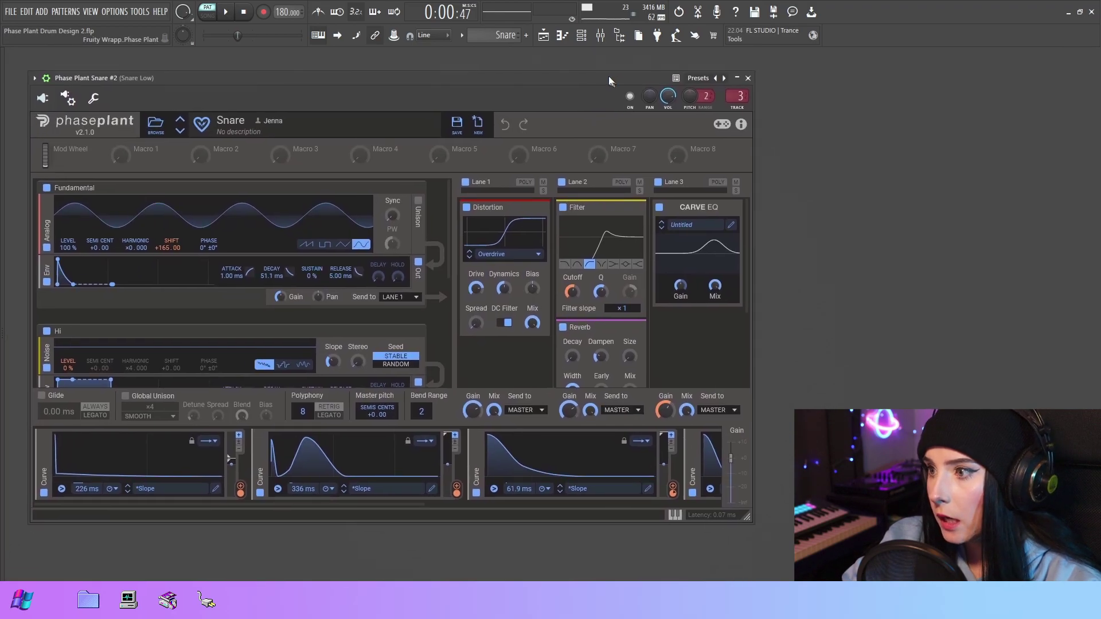
left_click_drag(399, 68, 396, 68)
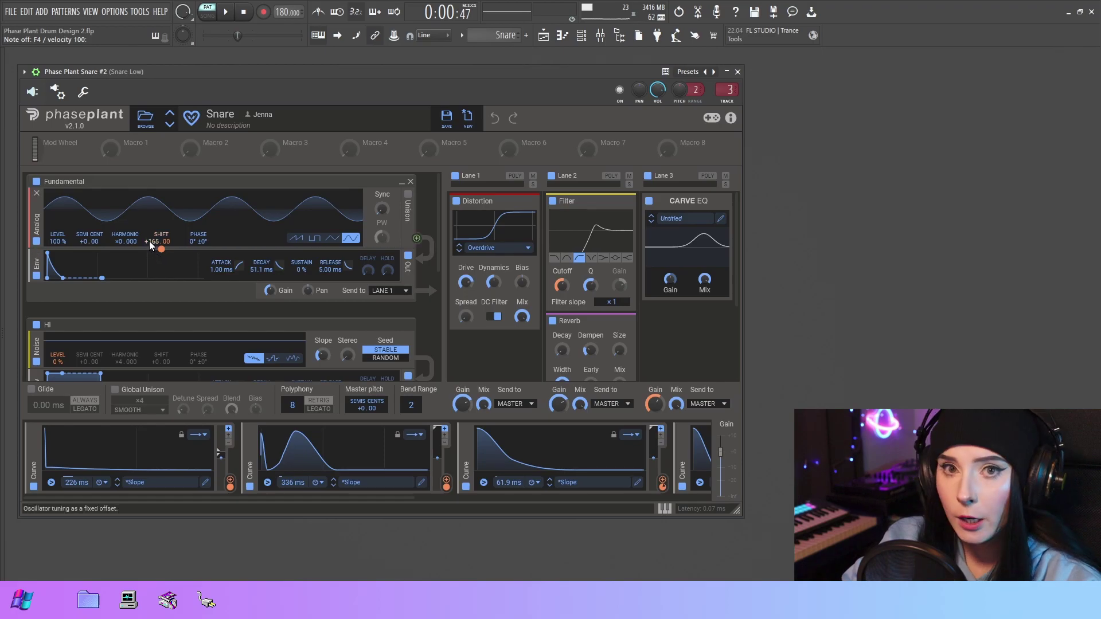
mouse_move(223, 223)
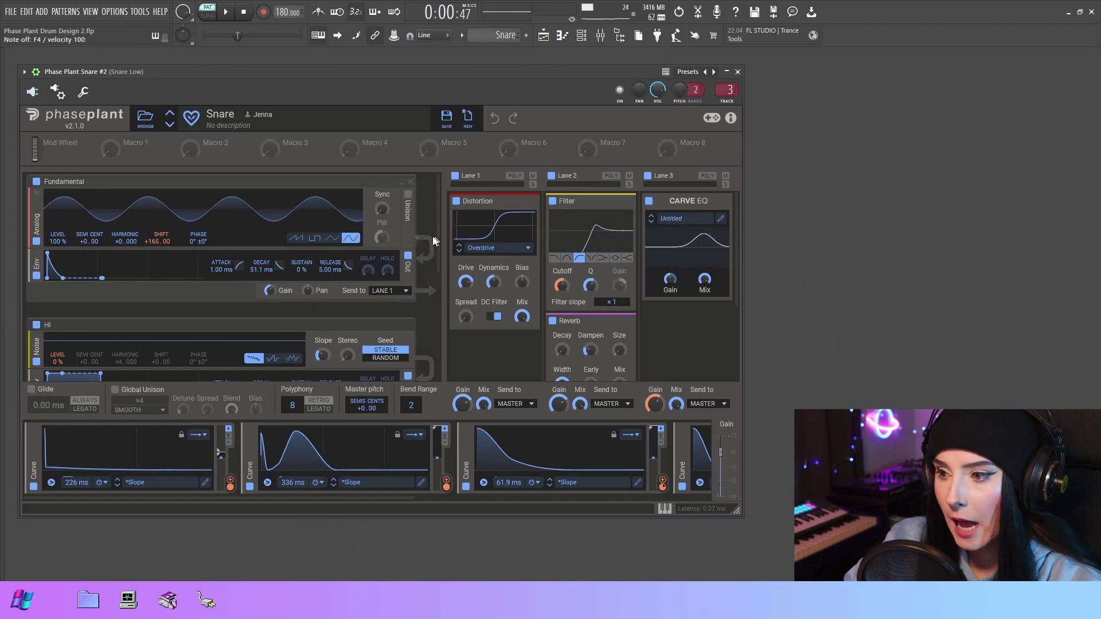
scroll(427, 242, "down", 1)
scroll(431, 236, "down", 1)
scroll(358, 257, "down", 1)
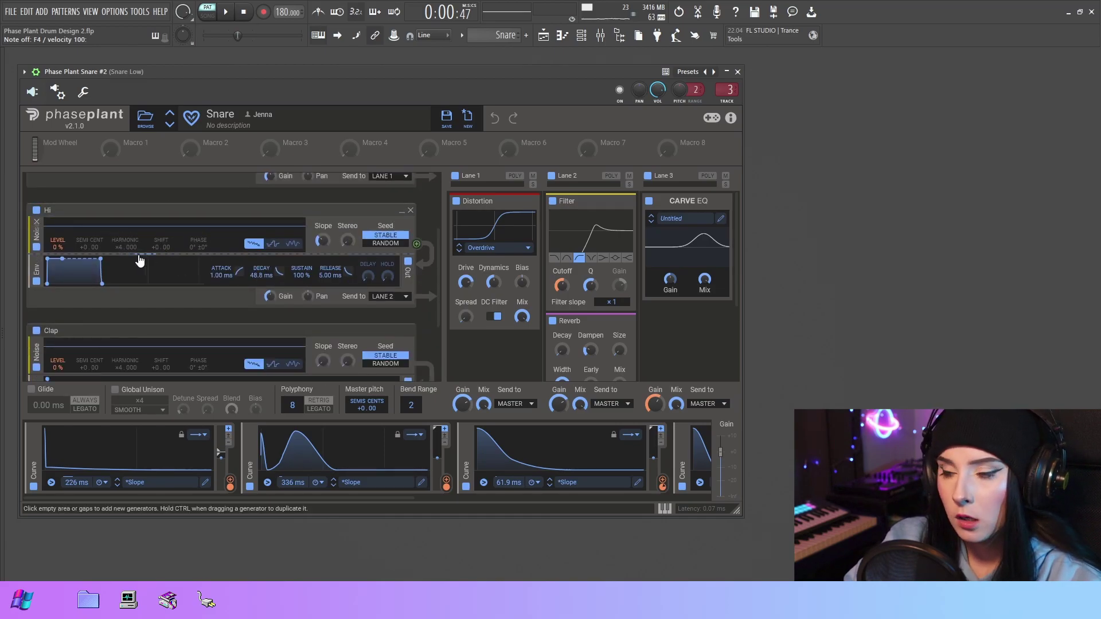
scroll(149, 239, "down", 2)
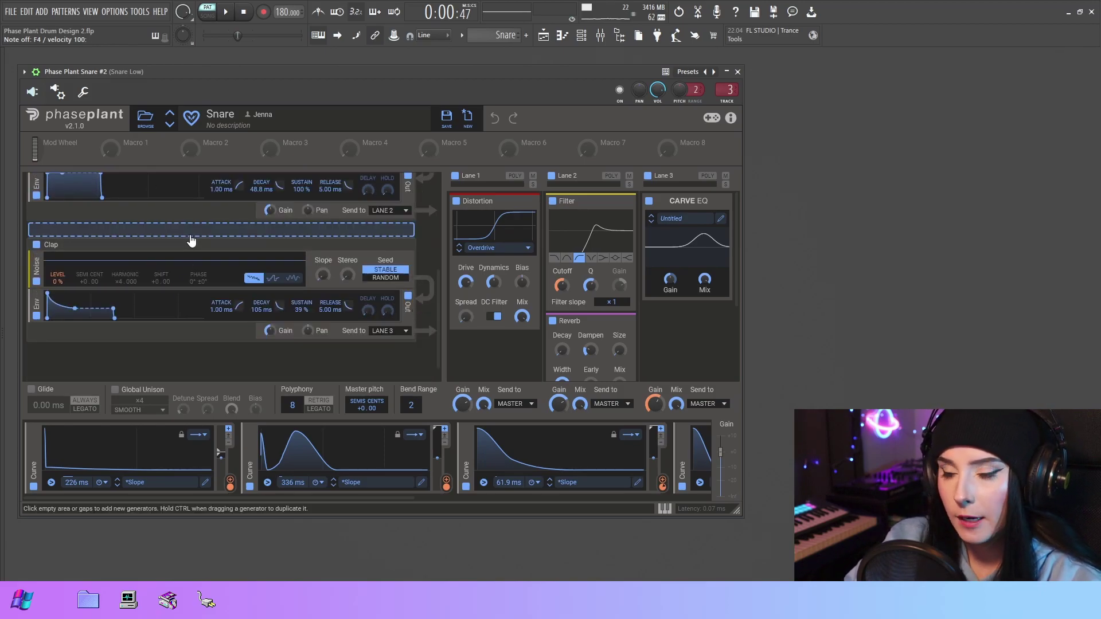
Switch off the Clap generator in the Snare patch, leaving the Hi noise layer active.
left_click_drag(192, 240, 225, 222)
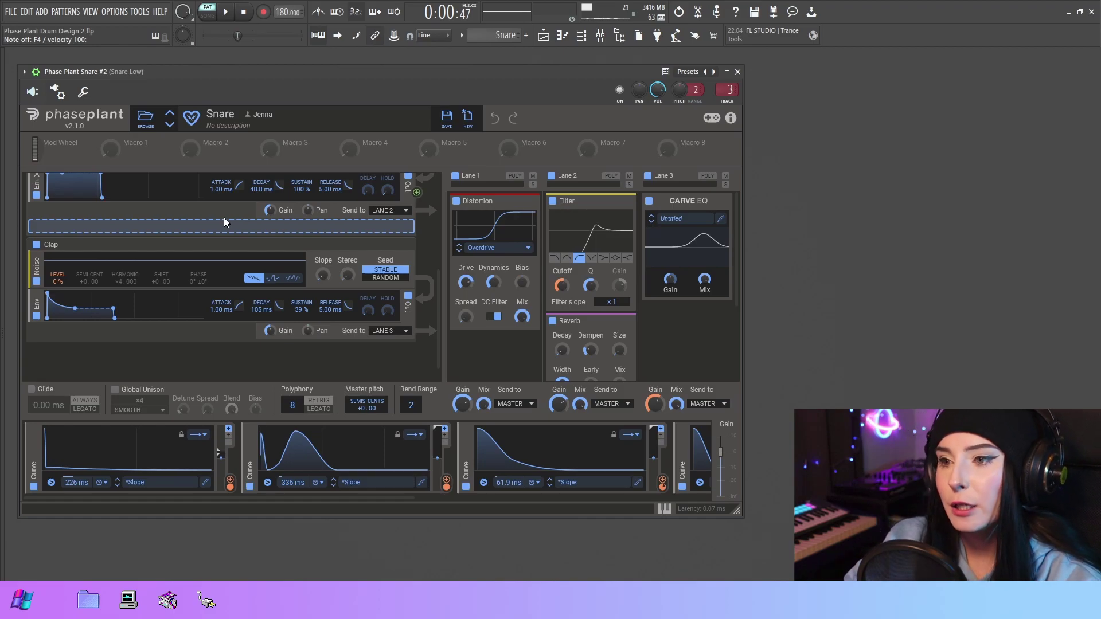
scroll(223, 222, "up", 5)
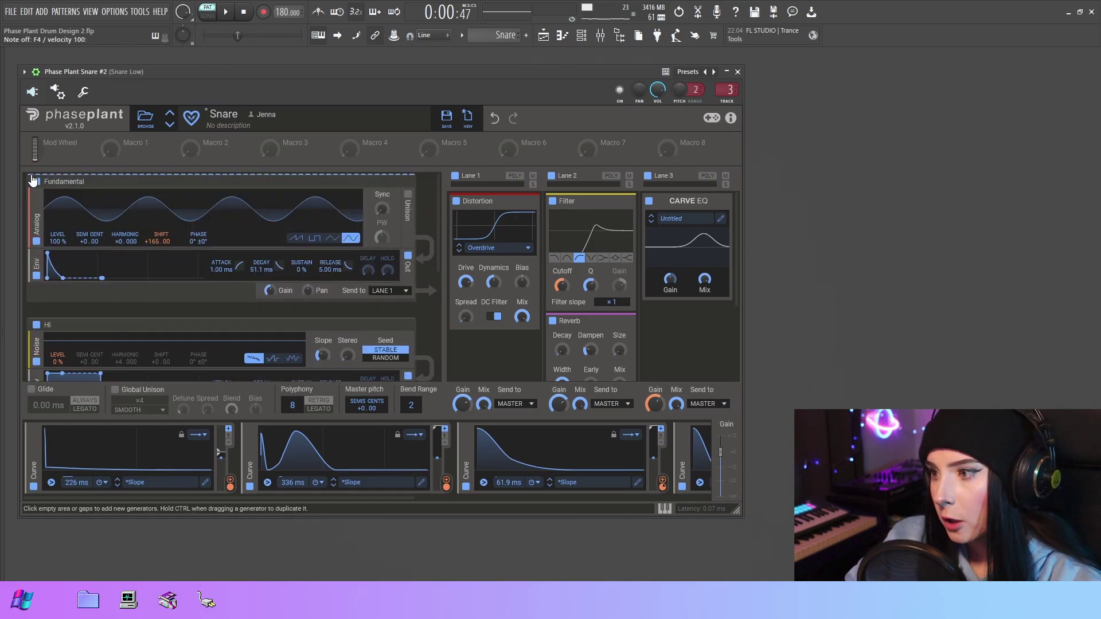
scroll(141, 218, "down", 3)
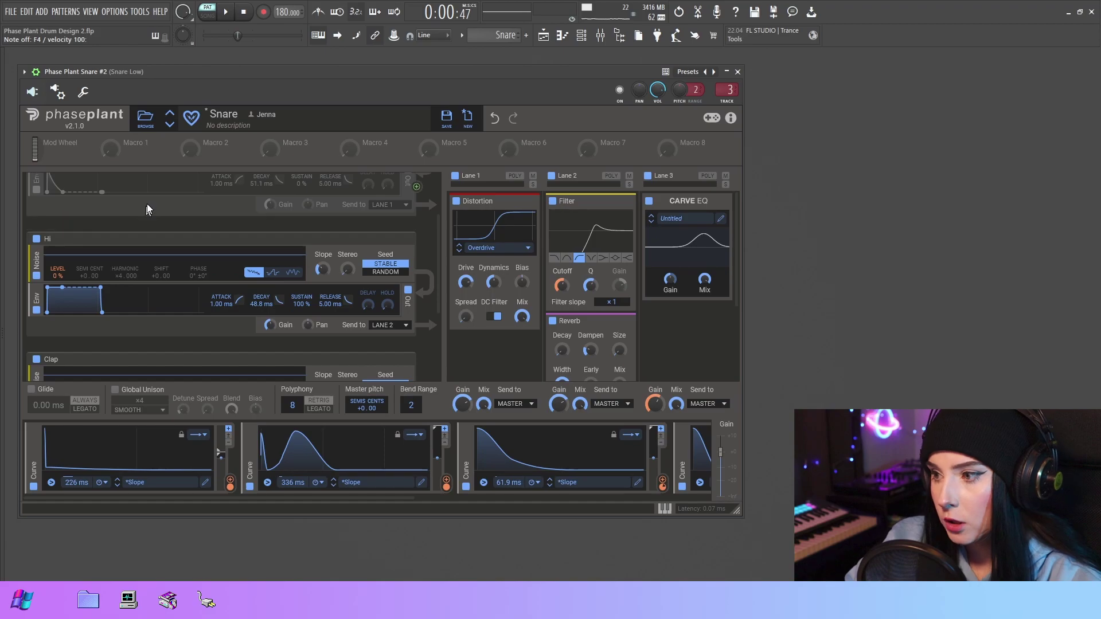
scroll(147, 205, "down", 1)
scroll(77, 310, "down", 1)
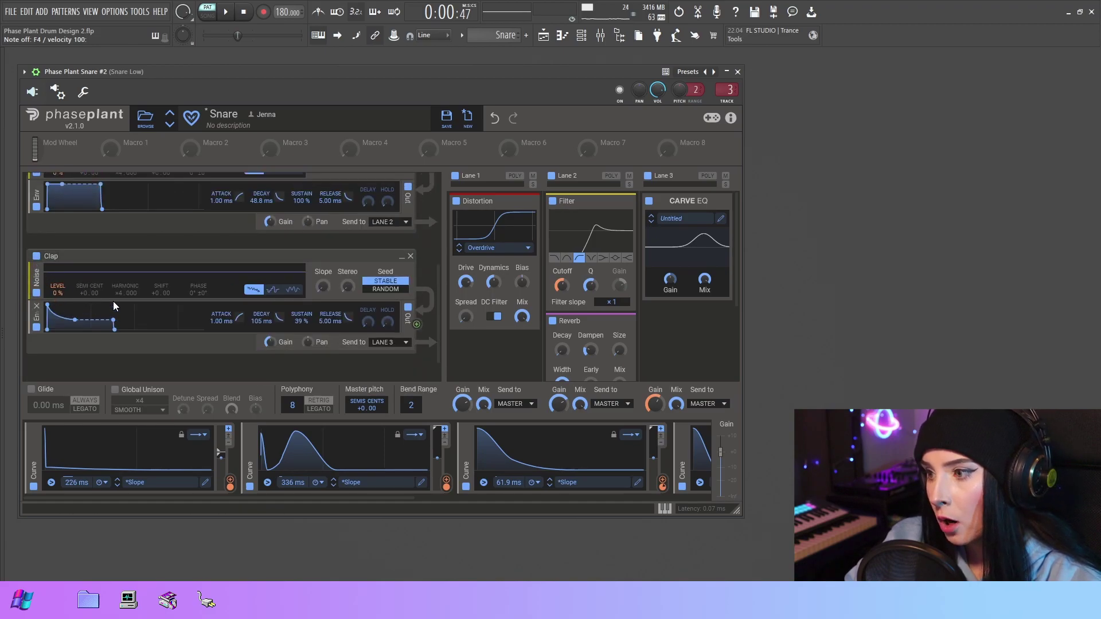
scroll(116, 306, "up", 1)
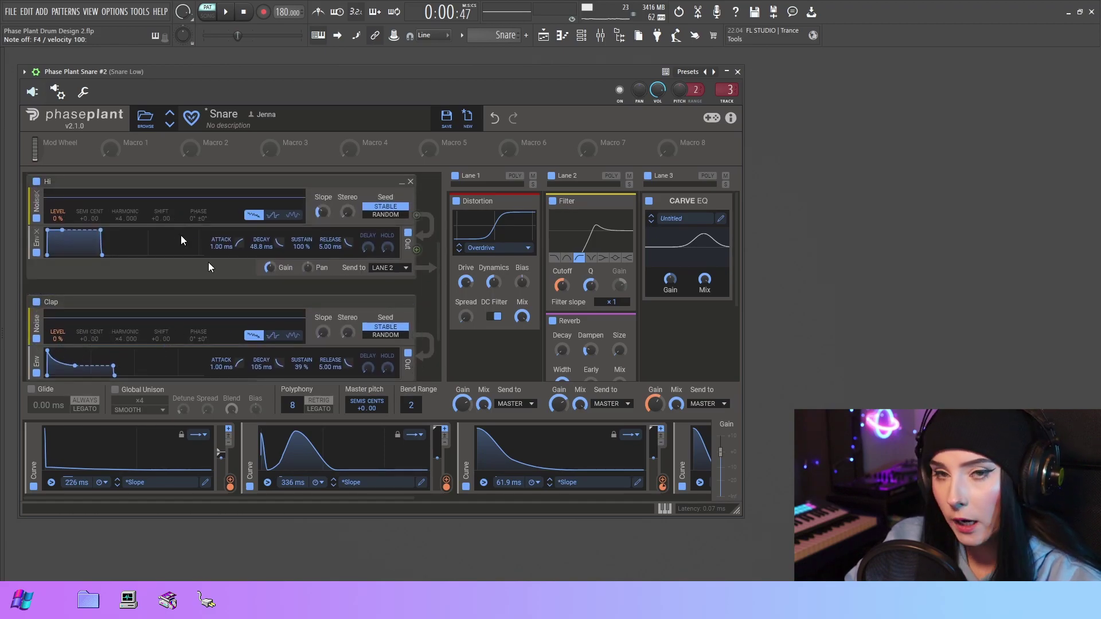
mouse_move(129, 303)
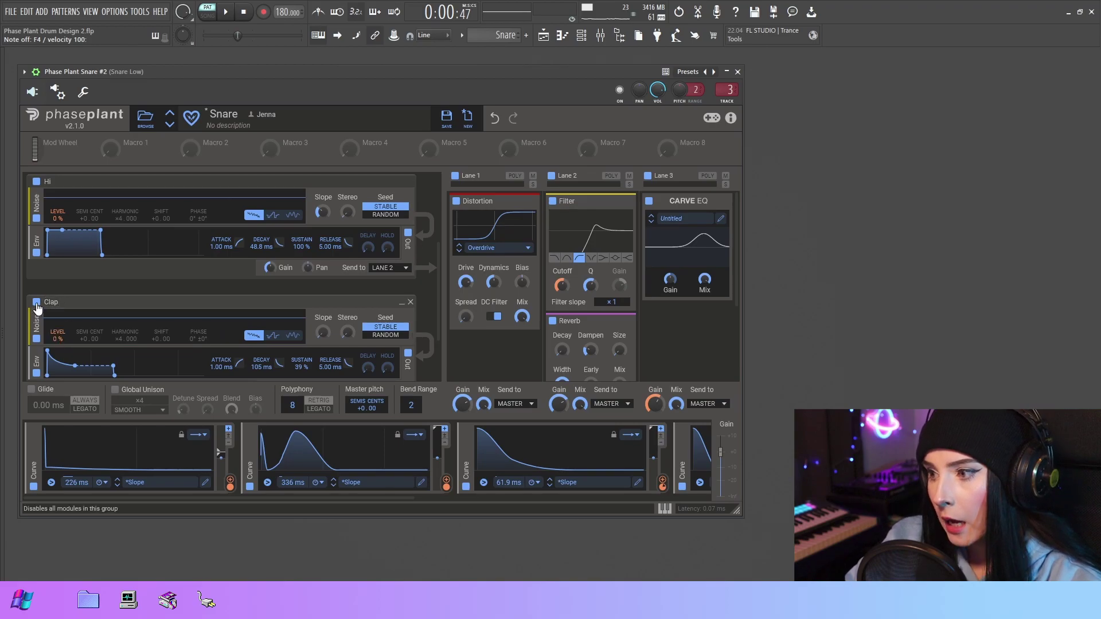
left_click(36, 302)
scroll(135, 309, "up", 1)
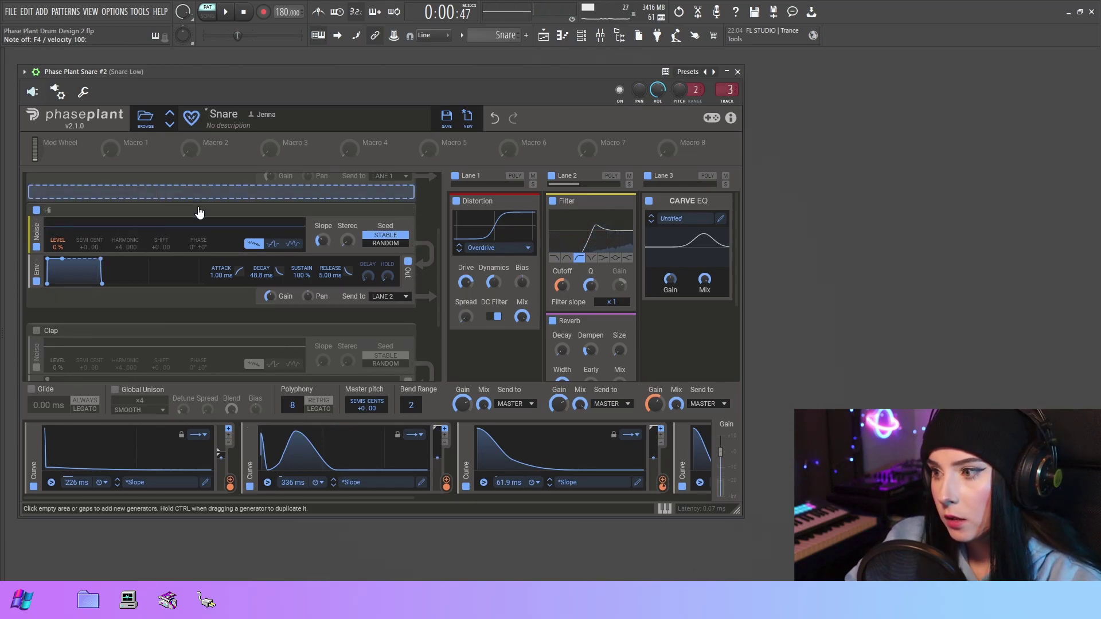
mouse_move(172, 259)
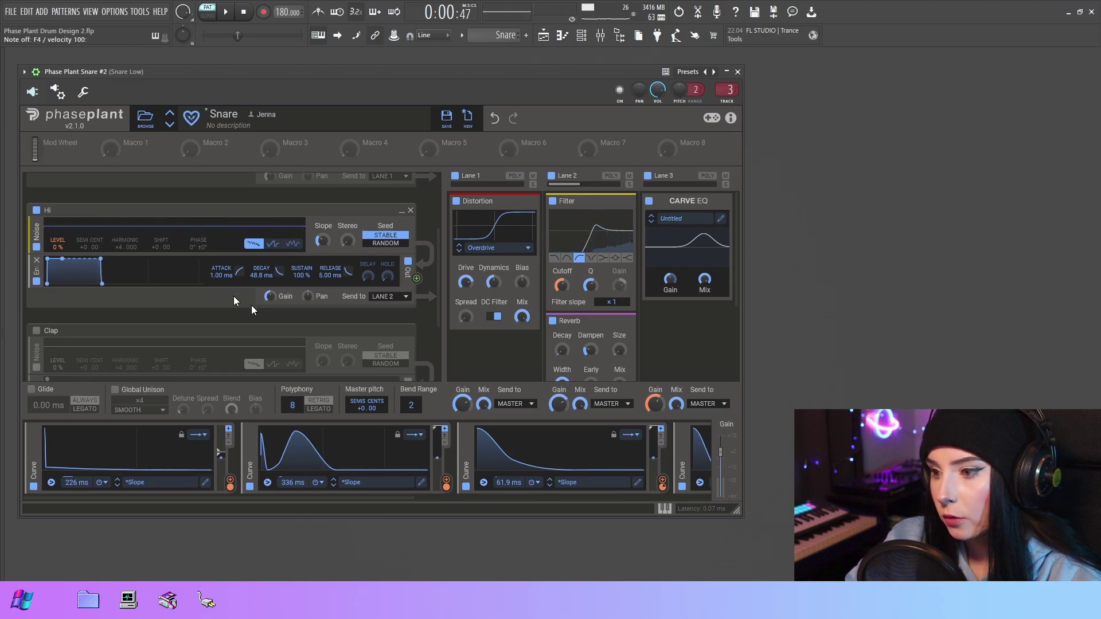
Reshape curve 2 into a rising slope with an earlier, smooth fall, and re-enable Fundamental.
left_click(422, 484)
left_click_drag(516, 151, 465, 114)
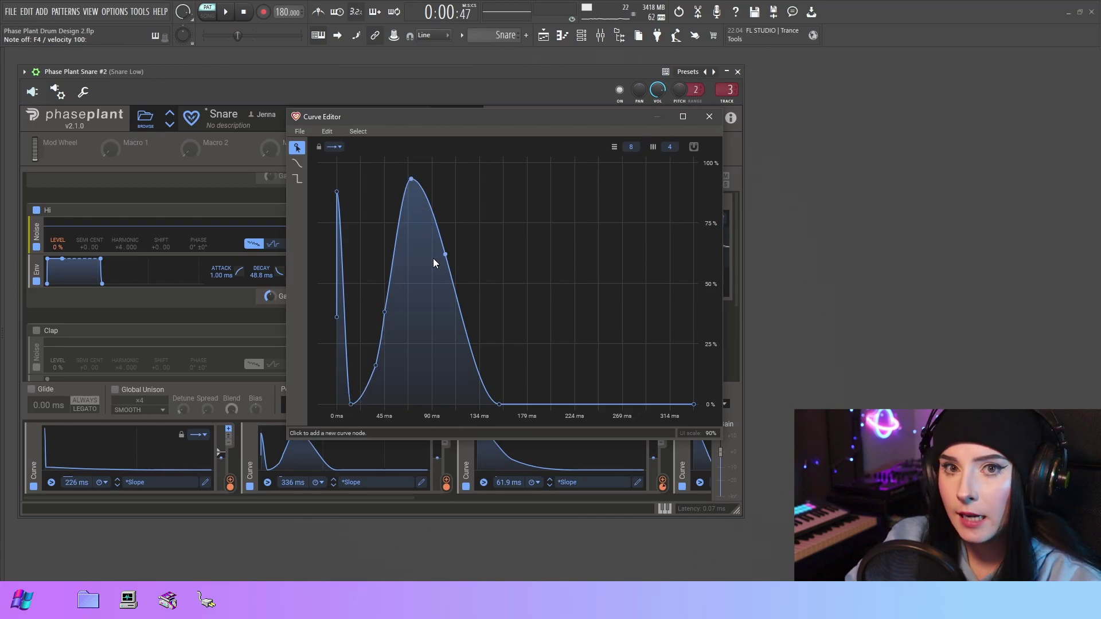
left_click_drag(433, 263, 412, 322)
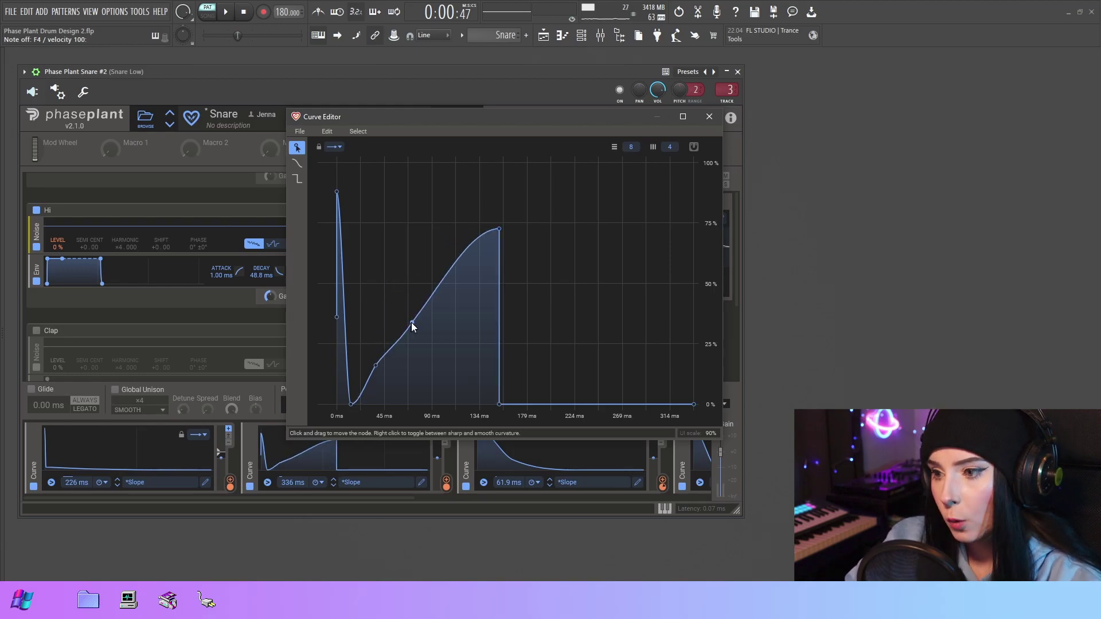
left_click_drag(401, 388, 392, 383)
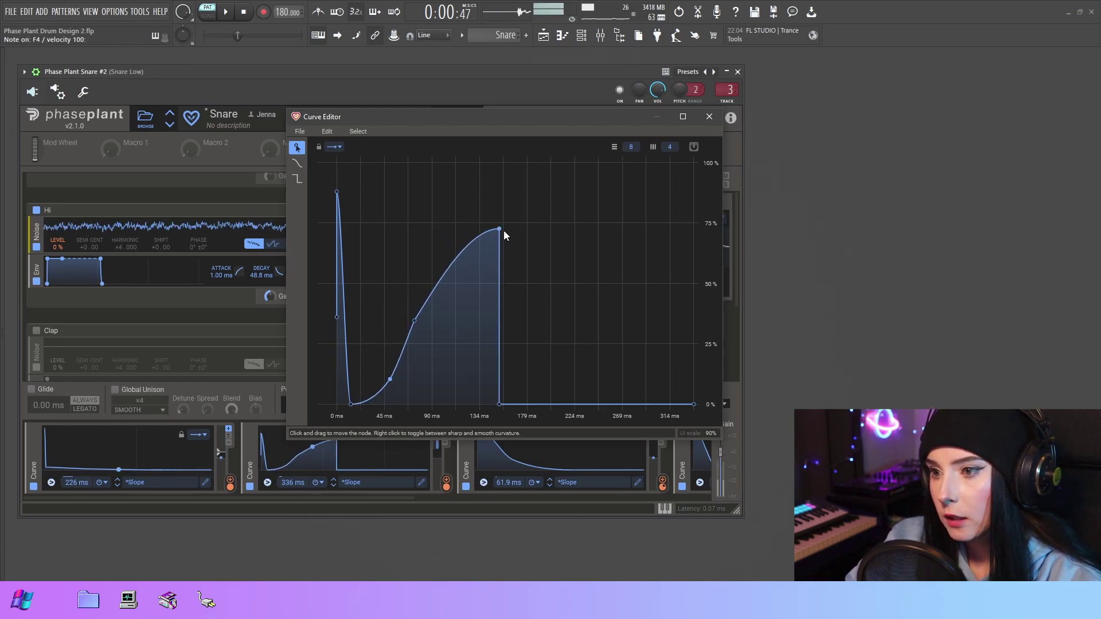
left_click_drag(499, 230, 461, 225)
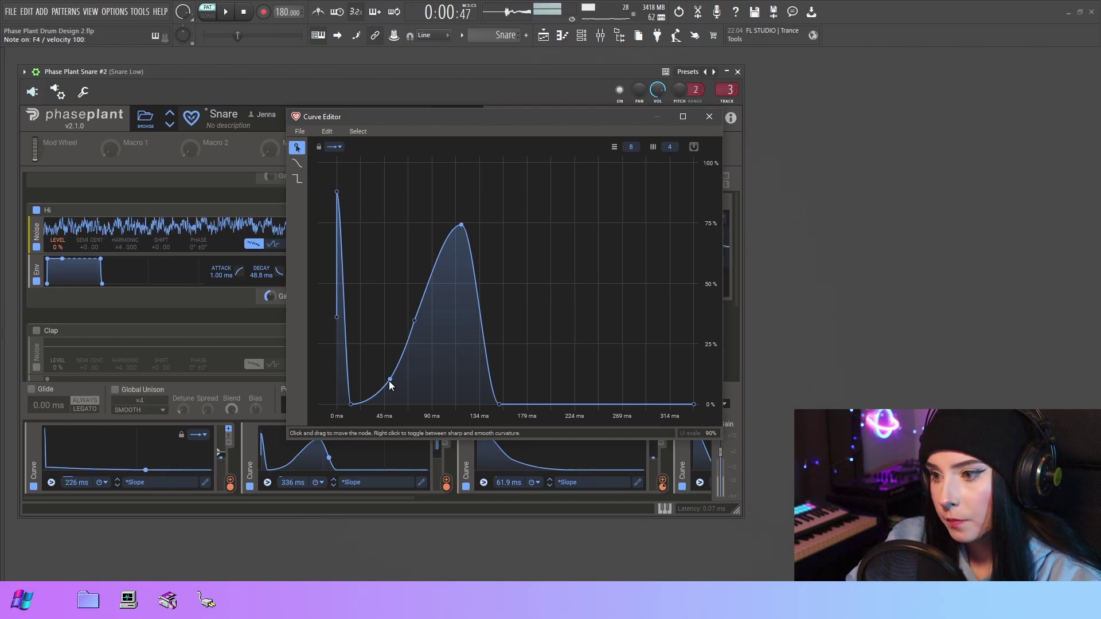
scroll(129, 258, "up", 3)
left_click(36, 182)
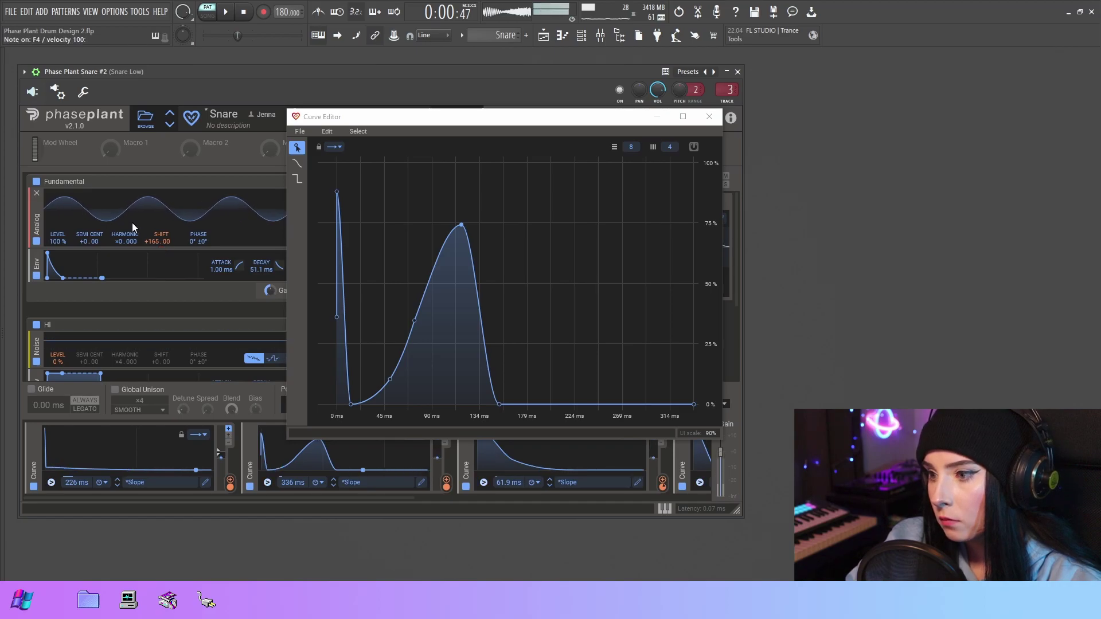
scroll(133, 228, "down", 3)
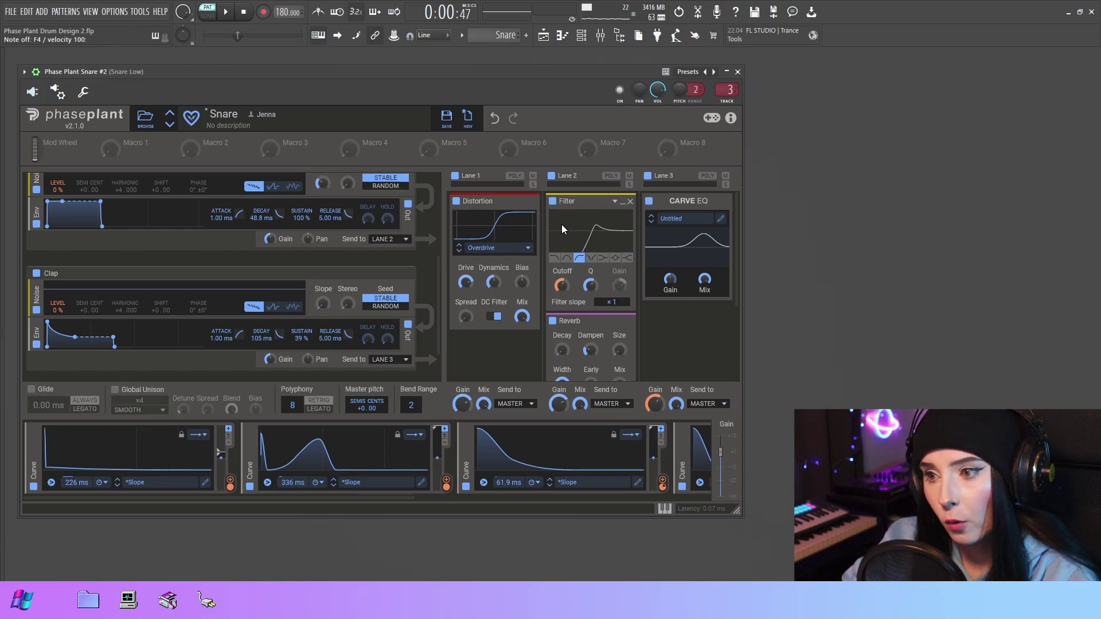
scroll(562, 224, "down", 2)
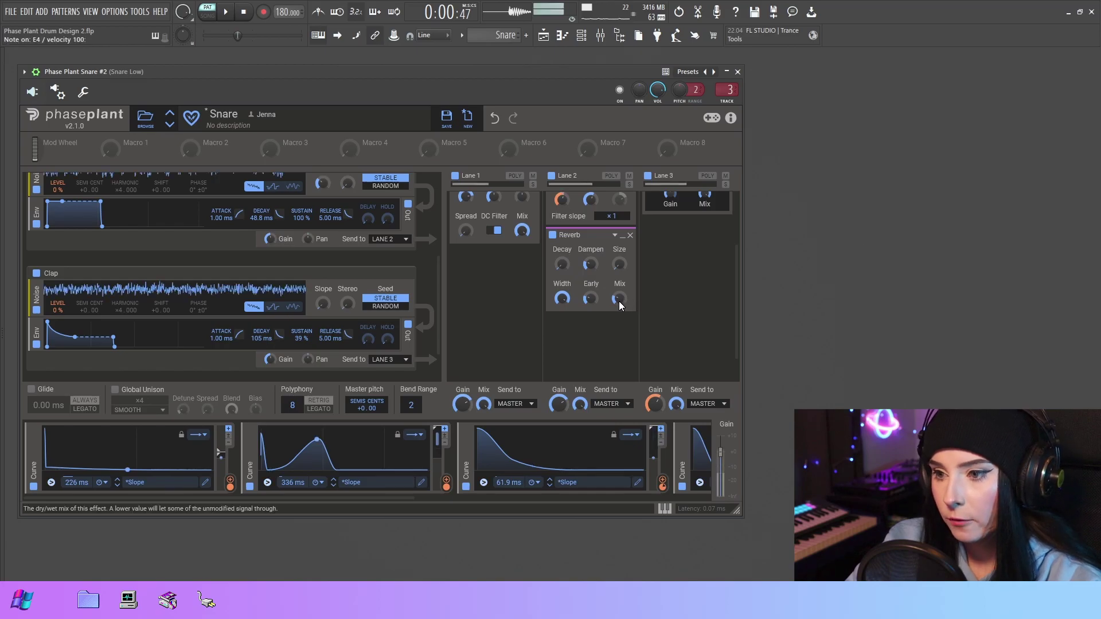
Raise the reverb mix to about 80%, then undo twice back to the earlier snare version.
left_click_drag(619, 301, 619, 232)
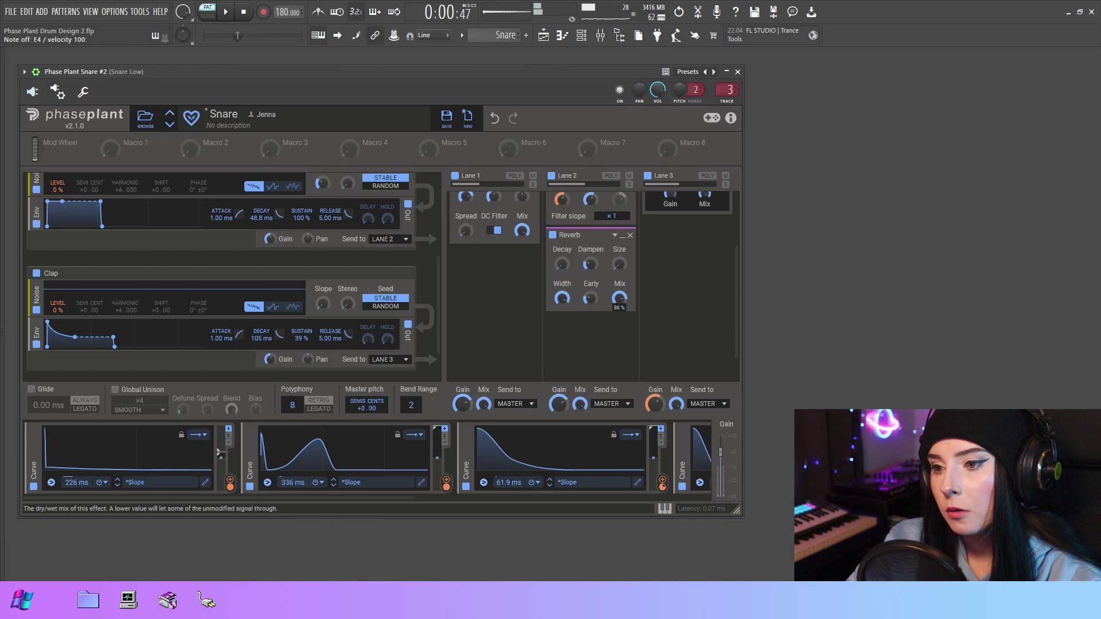
left_click_drag(620, 302, 620, 304)
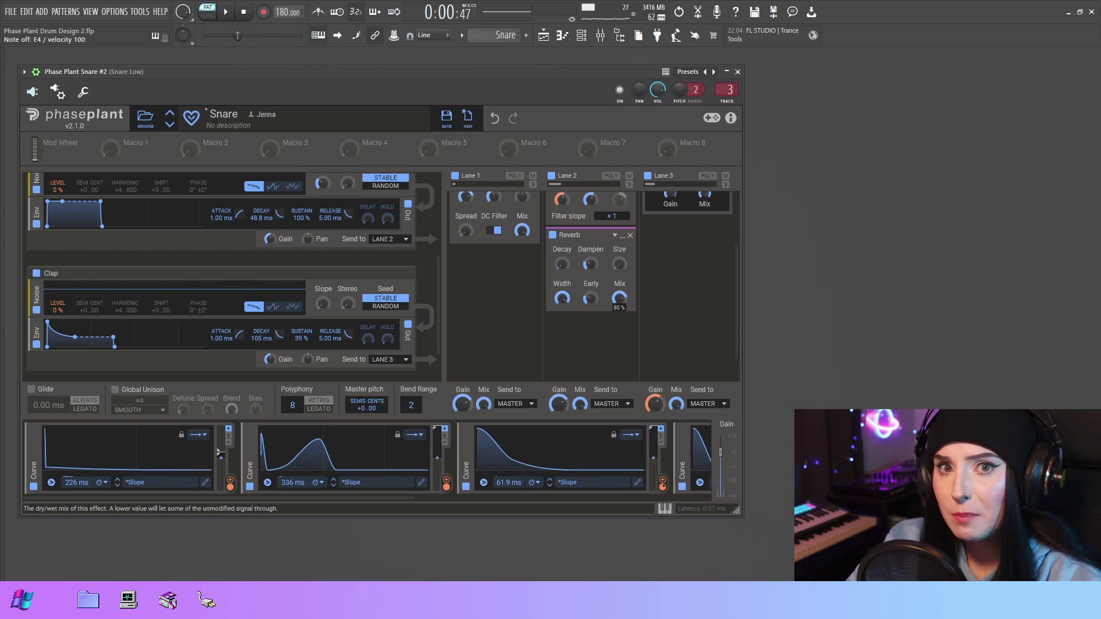
scroll(618, 281, "up", 2)
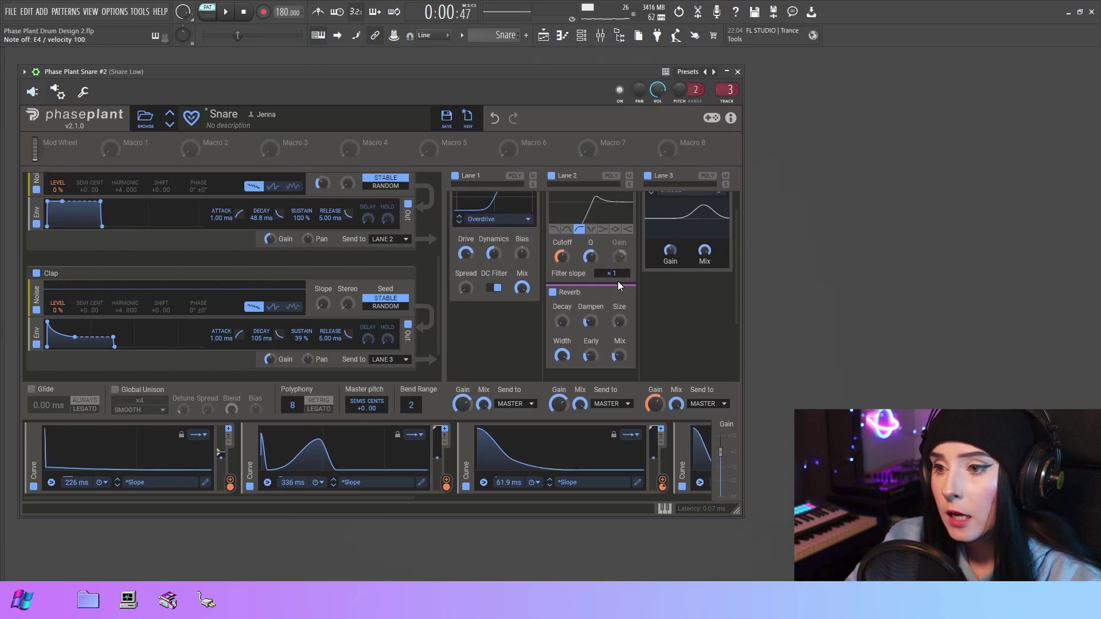
scroll(619, 286, "up", 1)
scroll(618, 284, "down", 2)
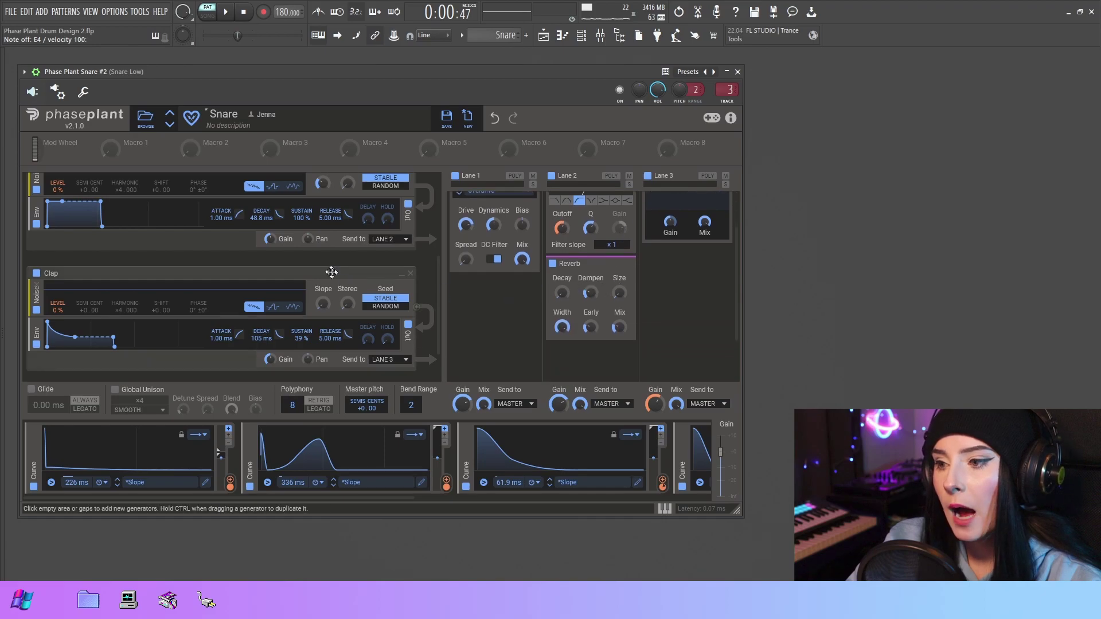
left_click_drag(332, 273, 373, 248)
scroll(375, 249, "up", 1)
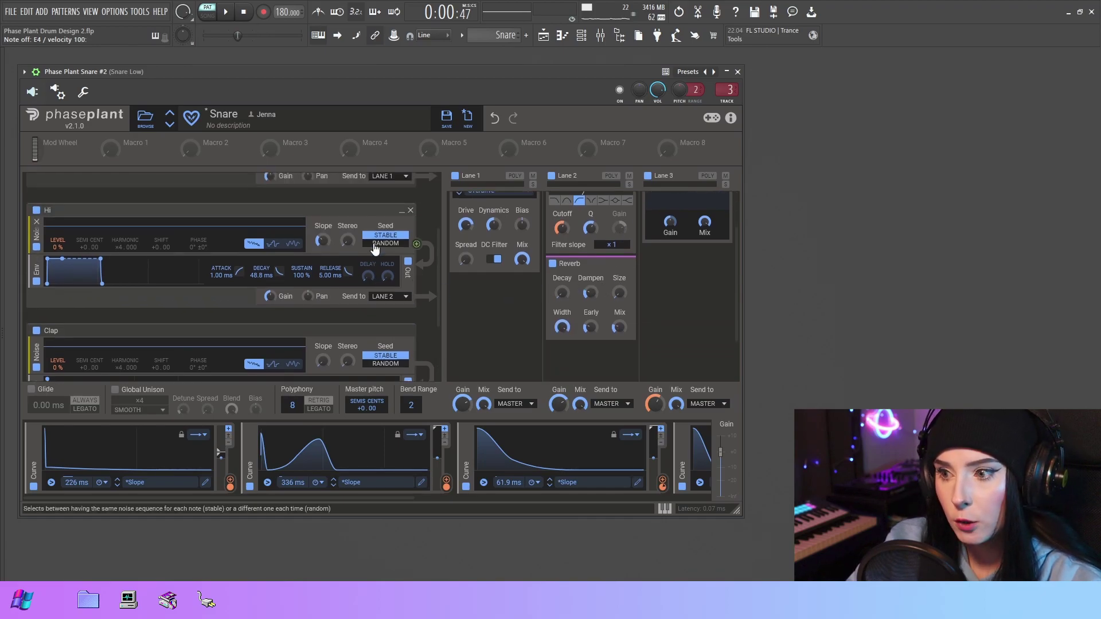
scroll(374, 247, "up", 1)
scroll(375, 247, "up", 1)
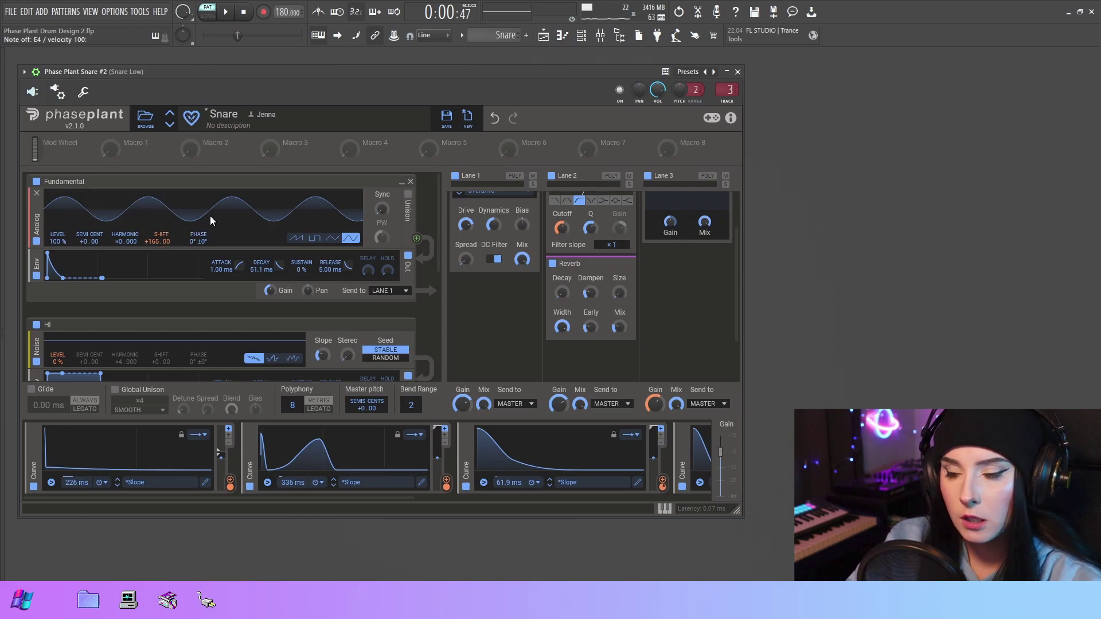
scroll(210, 217, "down", 2)
scroll(225, 216, "down", 1)
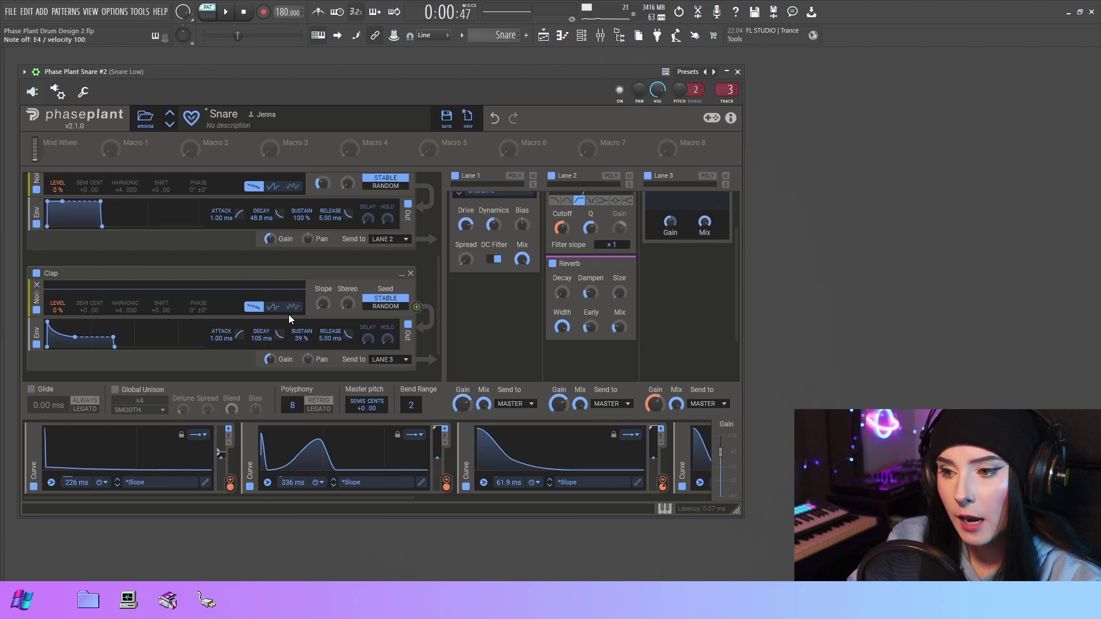
left_click(496, 122)
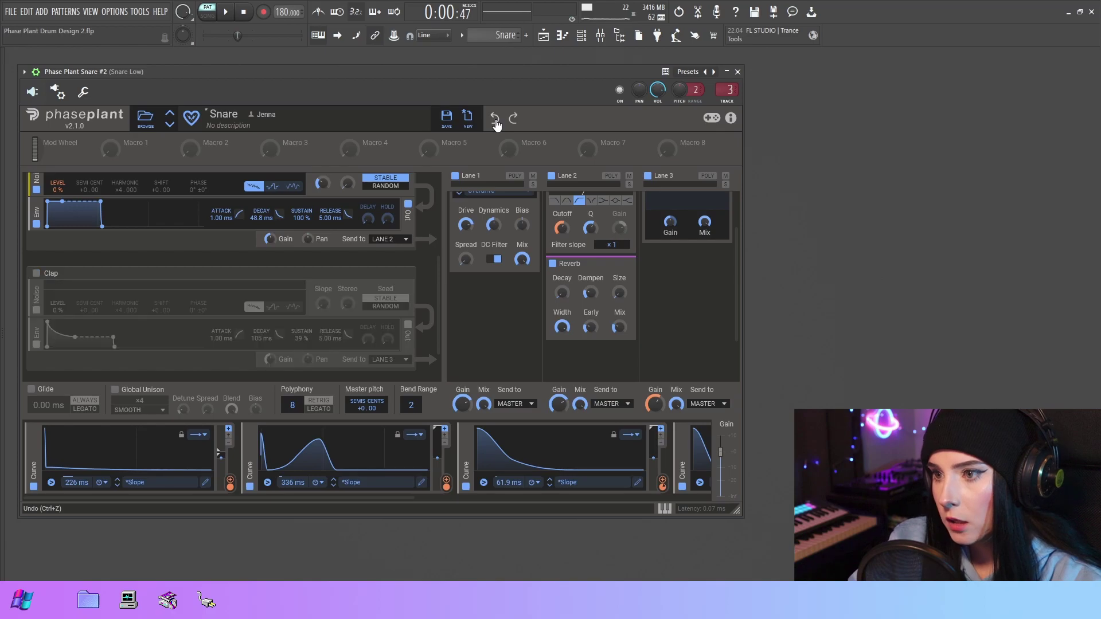
left_click(496, 122)
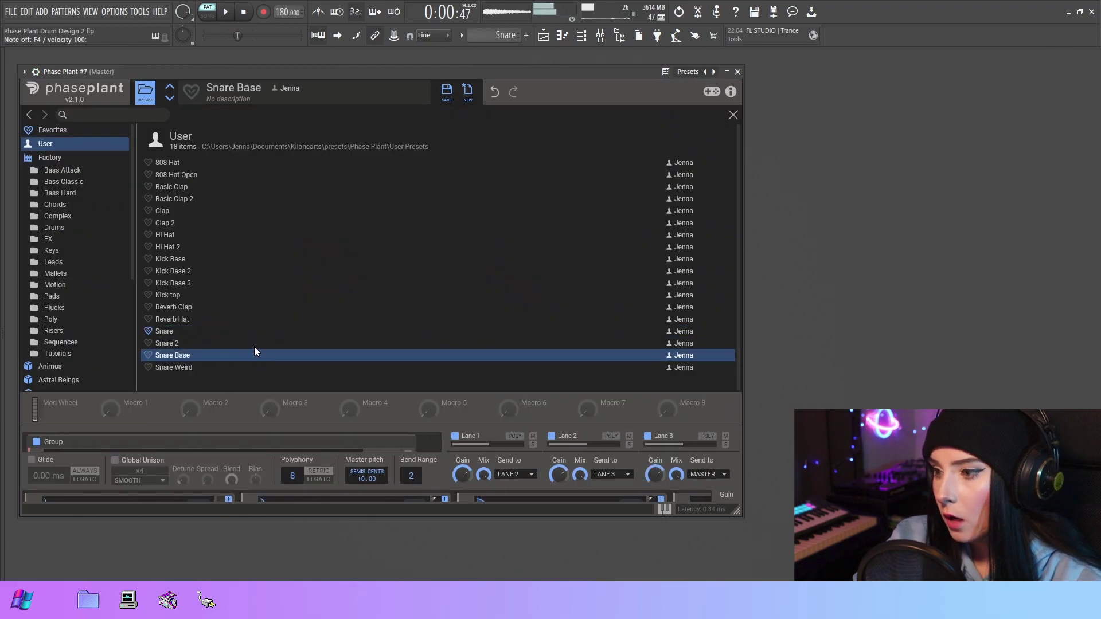
Load the Snare Weird preset and close the preset browser to view its patch.
left_click(181, 368)
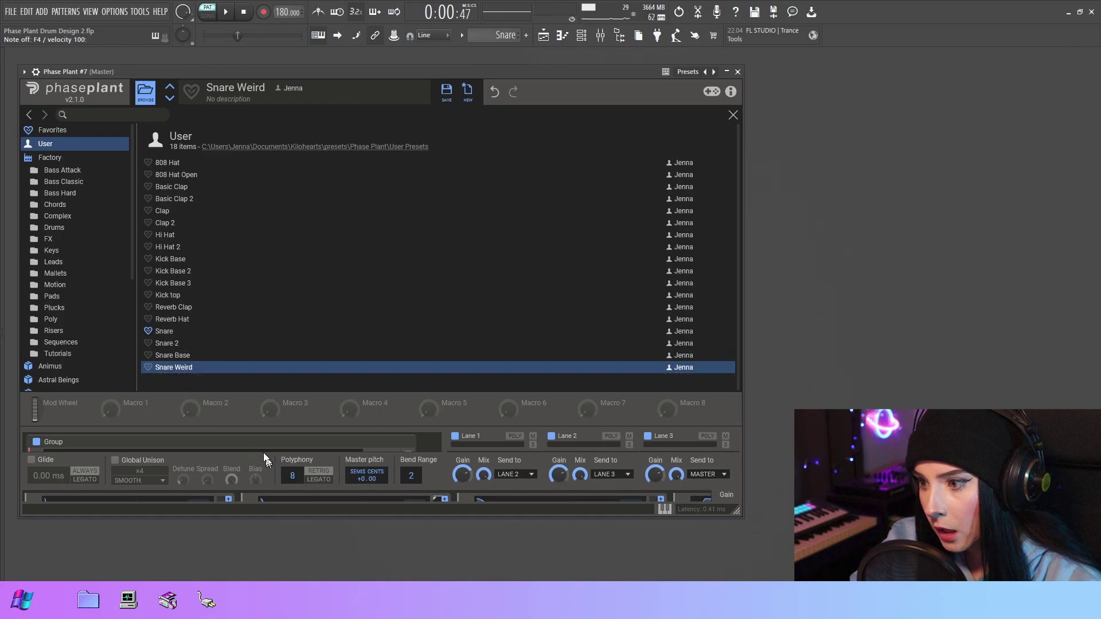
left_click(145, 92)
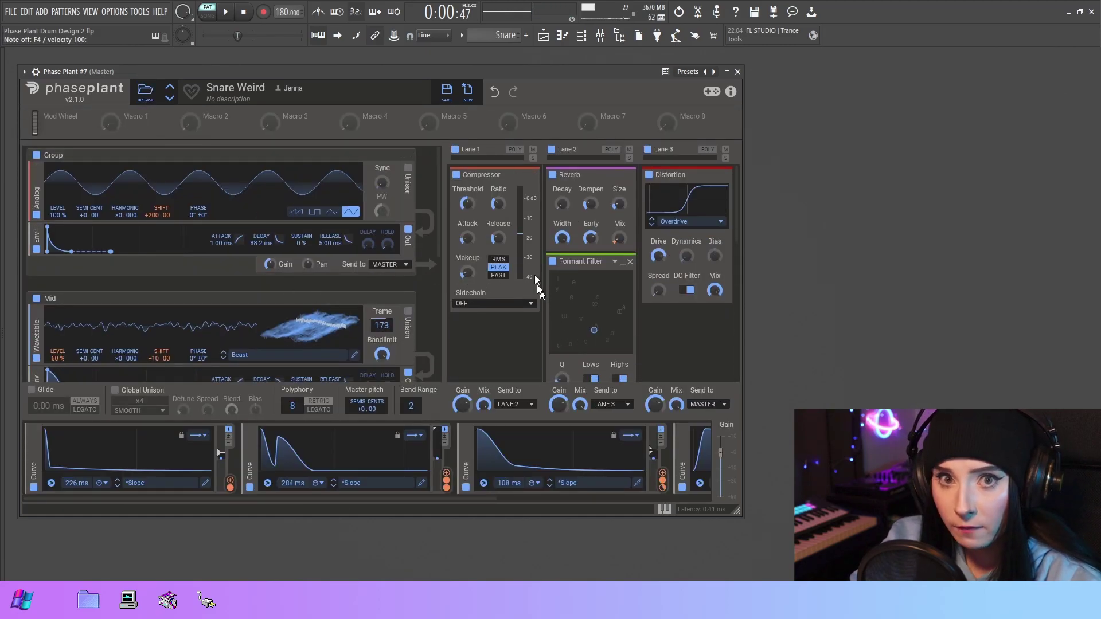
scroll(536, 280, "down", 1)
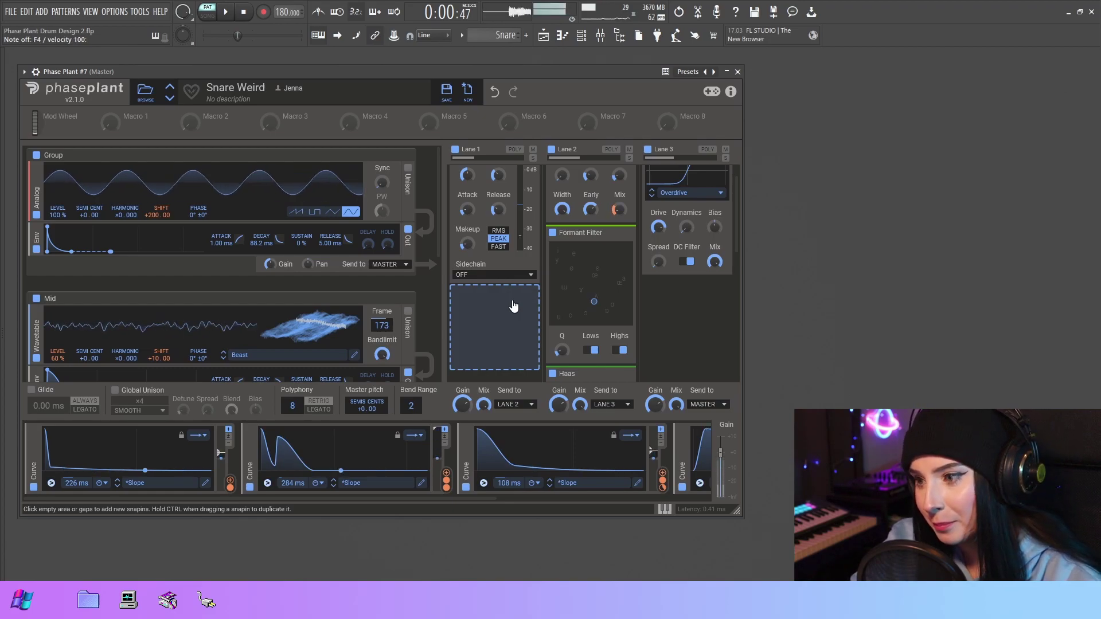
scroll(629, 228, "down", 2)
scroll(629, 228, "up", 2)
mouse_move(591, 267)
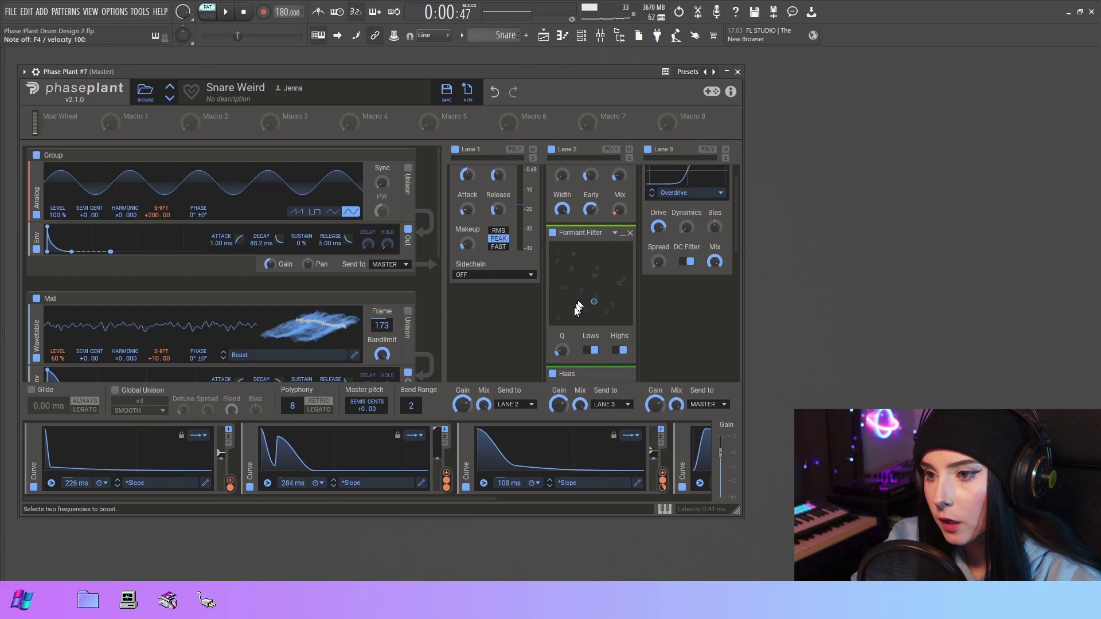
Open the effects list for an empty Lane 1 slot.
left_click(484, 316)
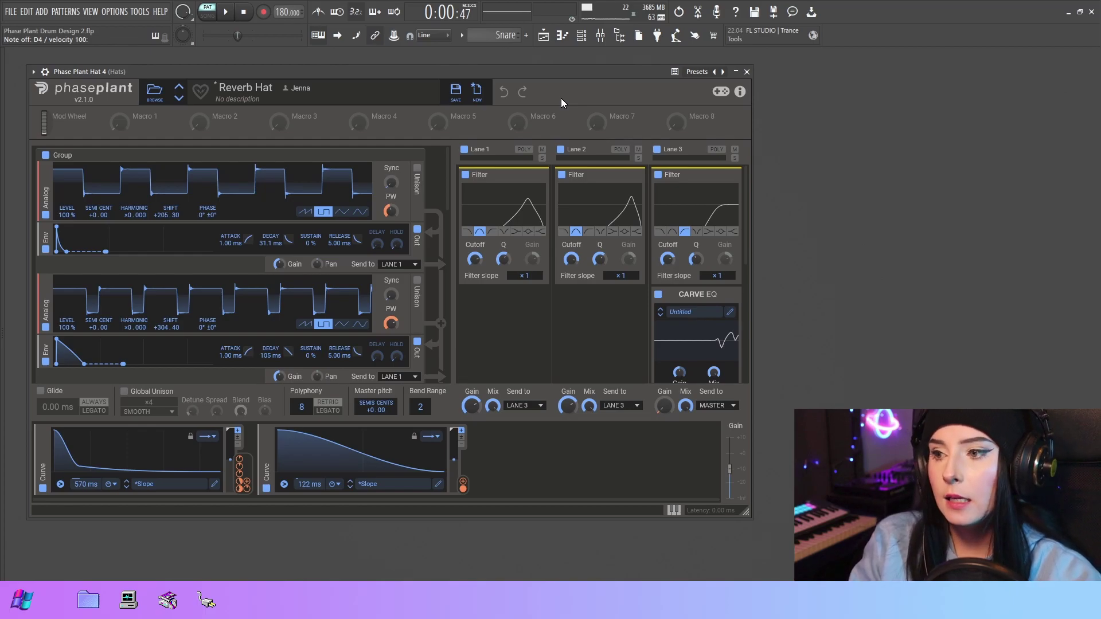
mouse_move(326, 185)
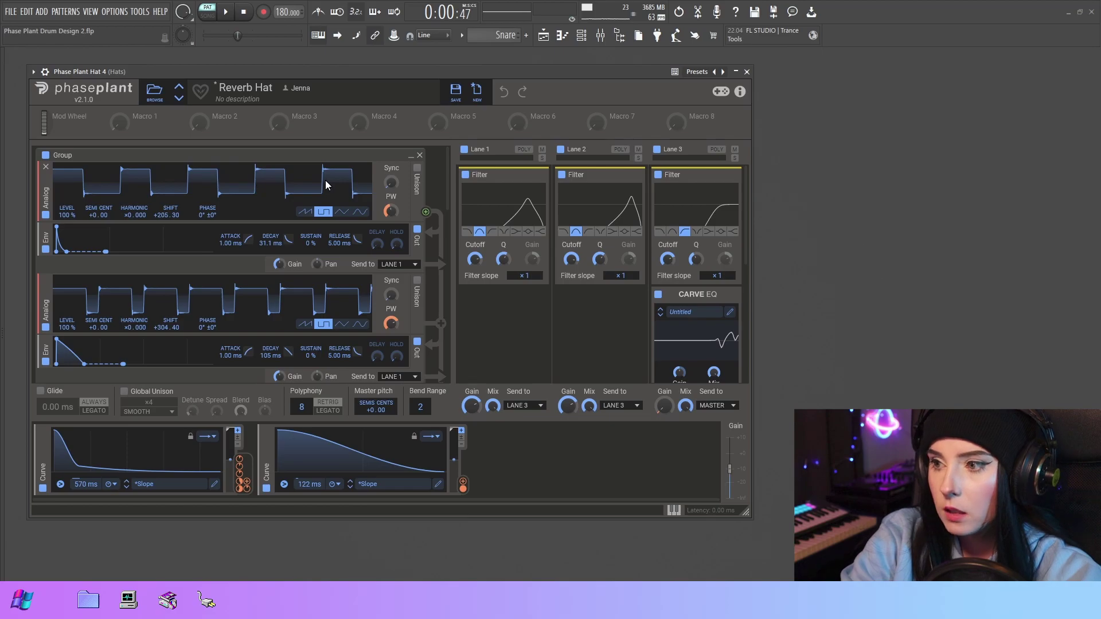
scroll(326, 180, "down", 2)
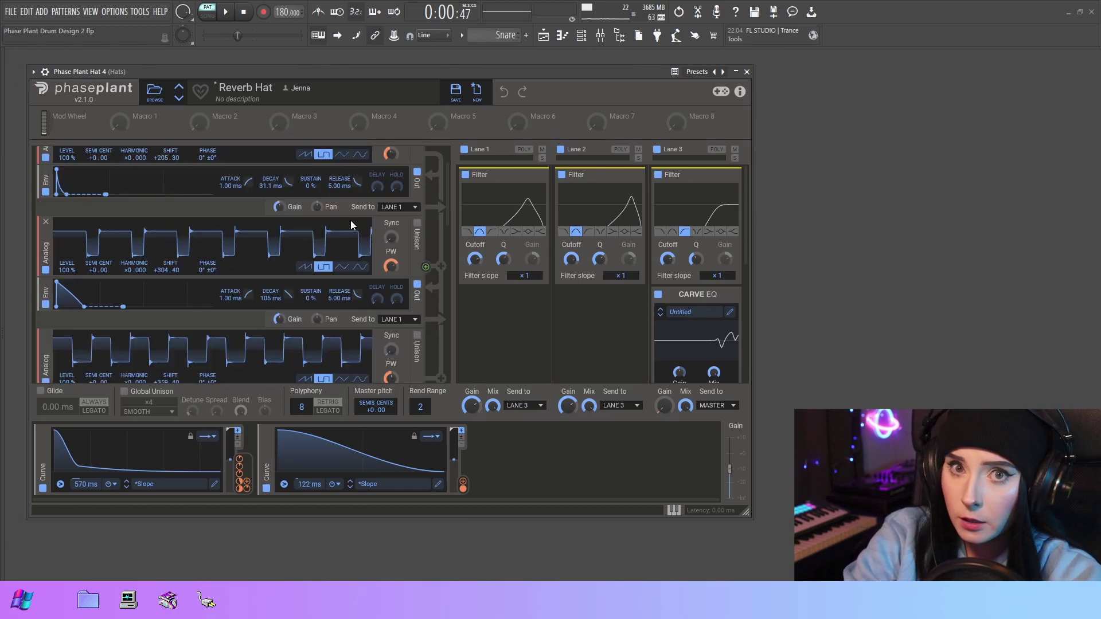
scroll(351, 220, "down", 2)
scroll(350, 220, "down", 2)
scroll(350, 221, "down", 3)
scroll(351, 221, "down", 2)
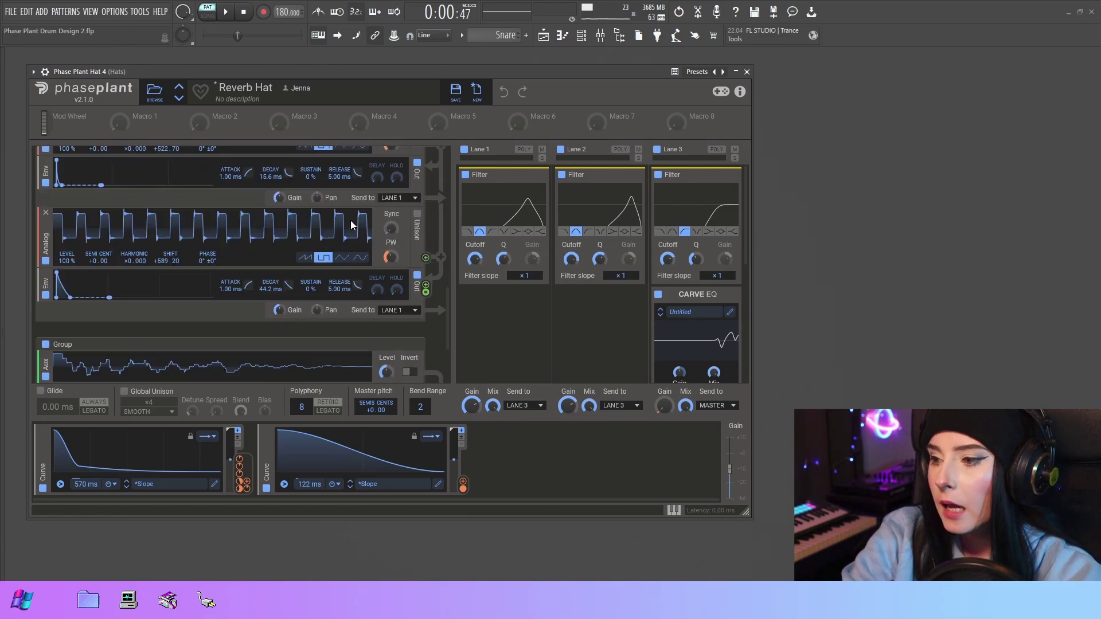
scroll(350, 220, "down", 2)
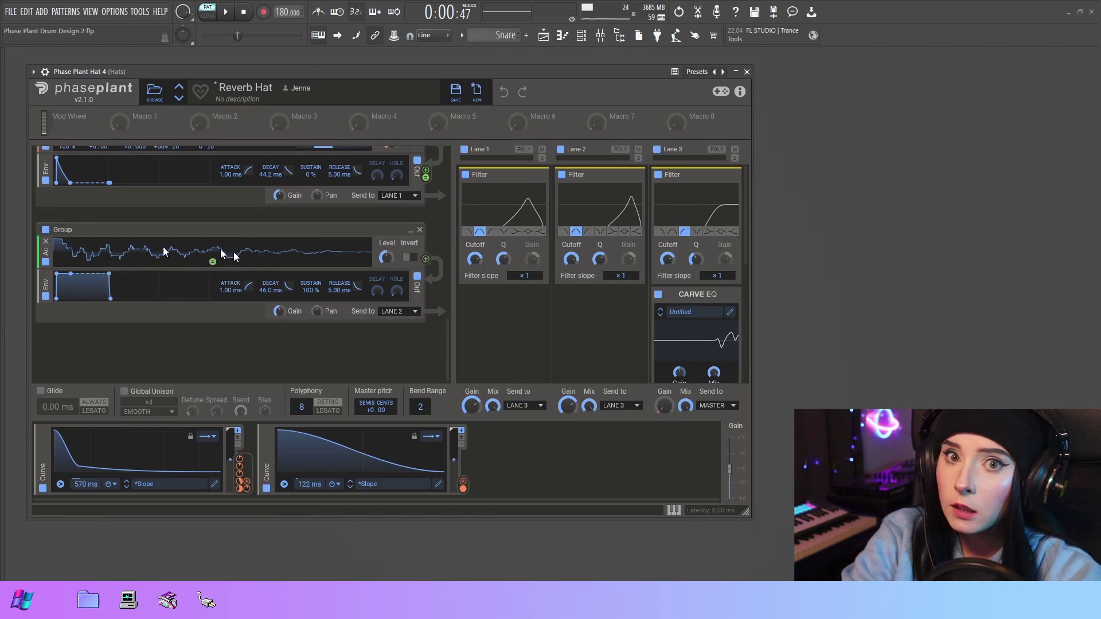
scroll(164, 252, "up", 2)
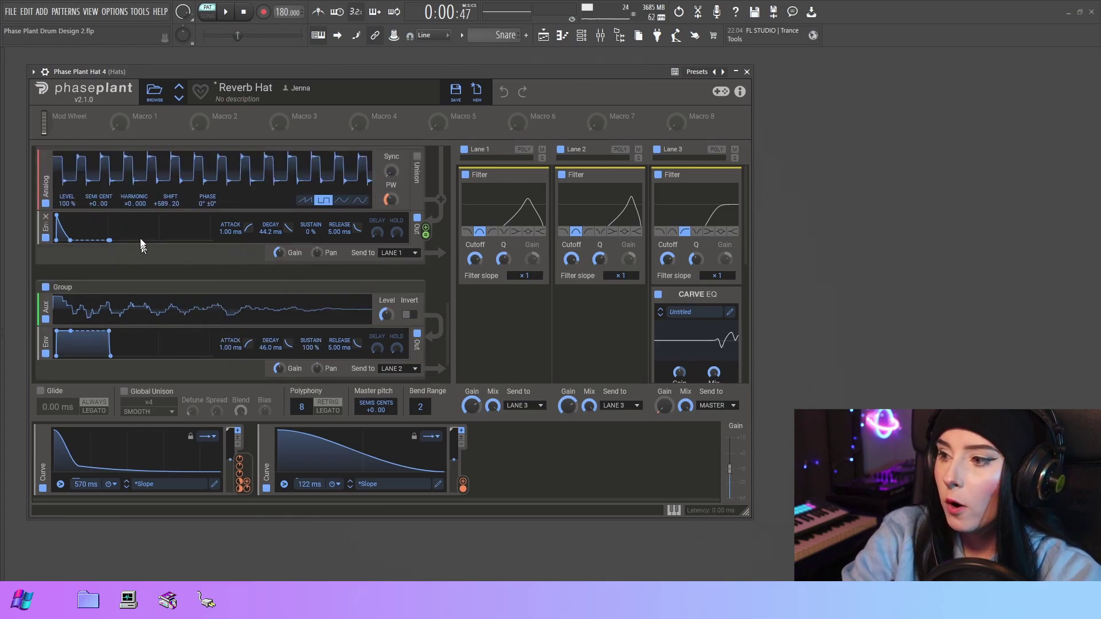
scroll(139, 246, "up", 2)
scroll(140, 271, "up", 2)
scroll(231, 152, "up", 2)
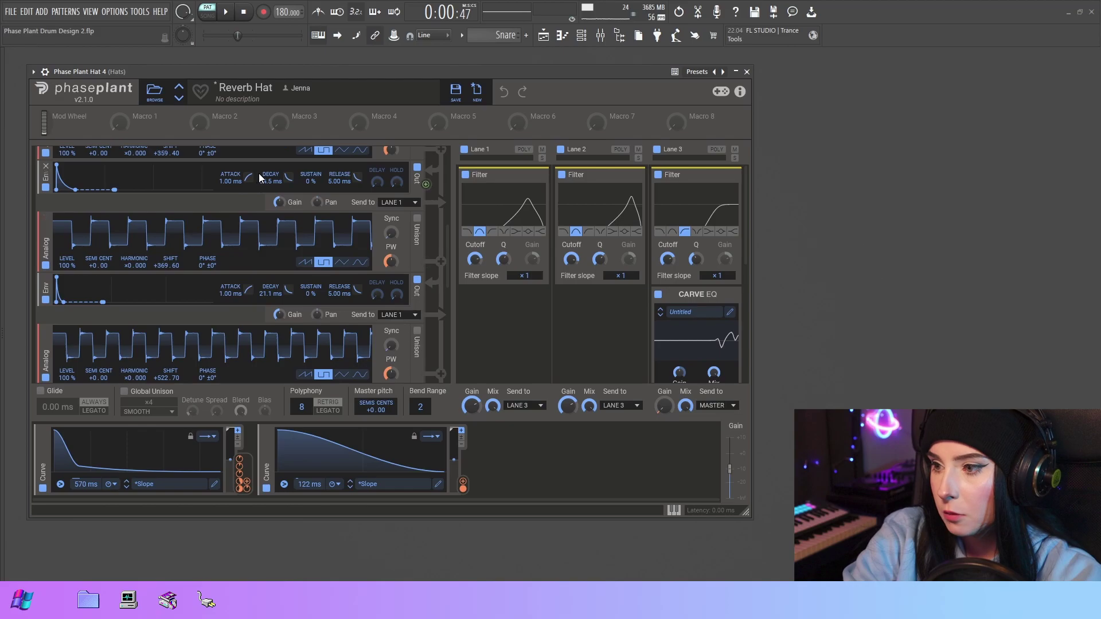
scroll(258, 207, "down", 2)
scroll(260, 243, "down", 2)
left_click(396, 311)
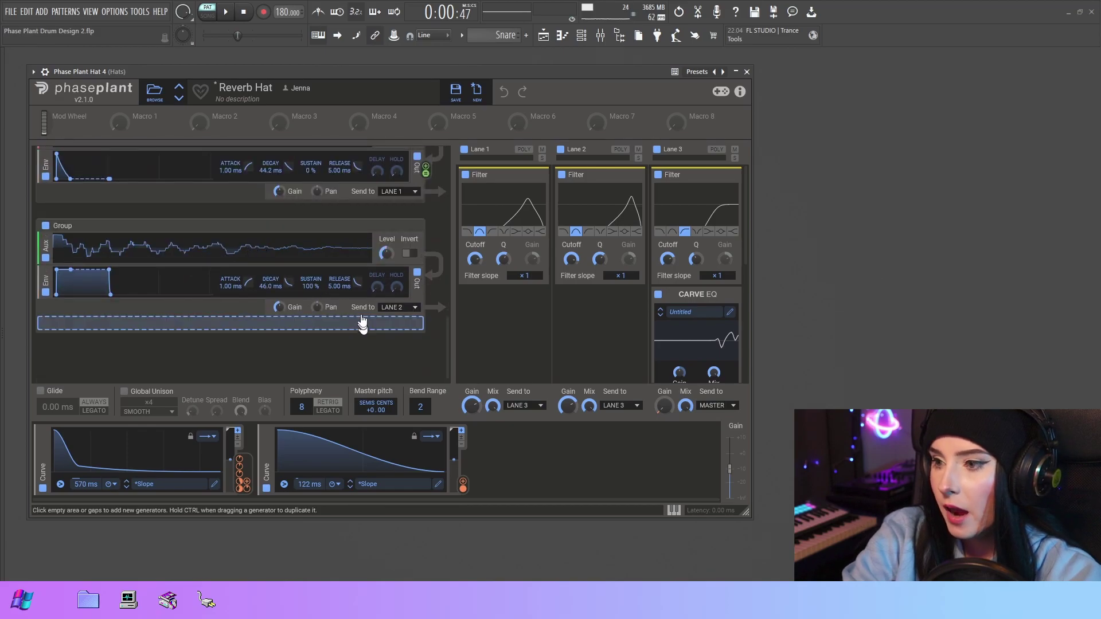
left_click(370, 325)
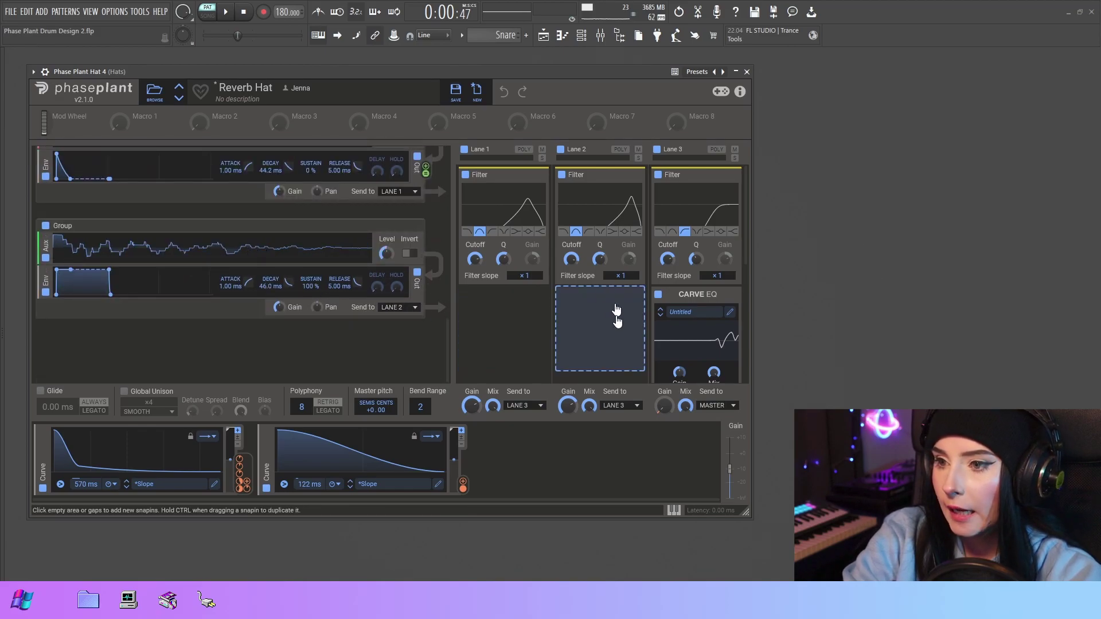
scroll(279, 283, "up", 2)
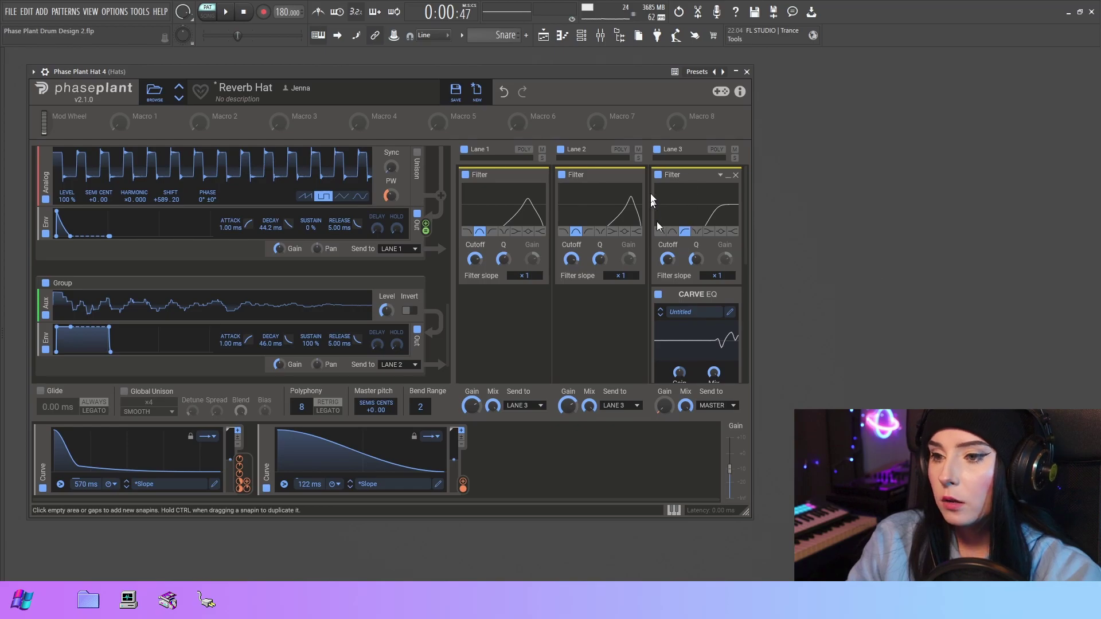
mouse_move(696, 206)
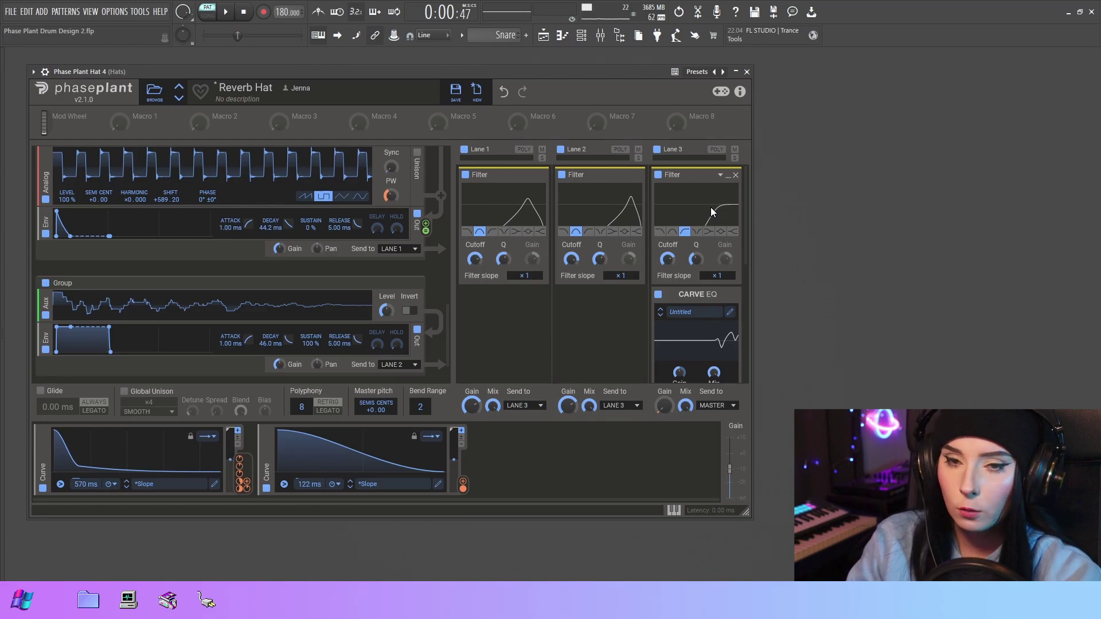
scroll(711, 208, "down", 2)
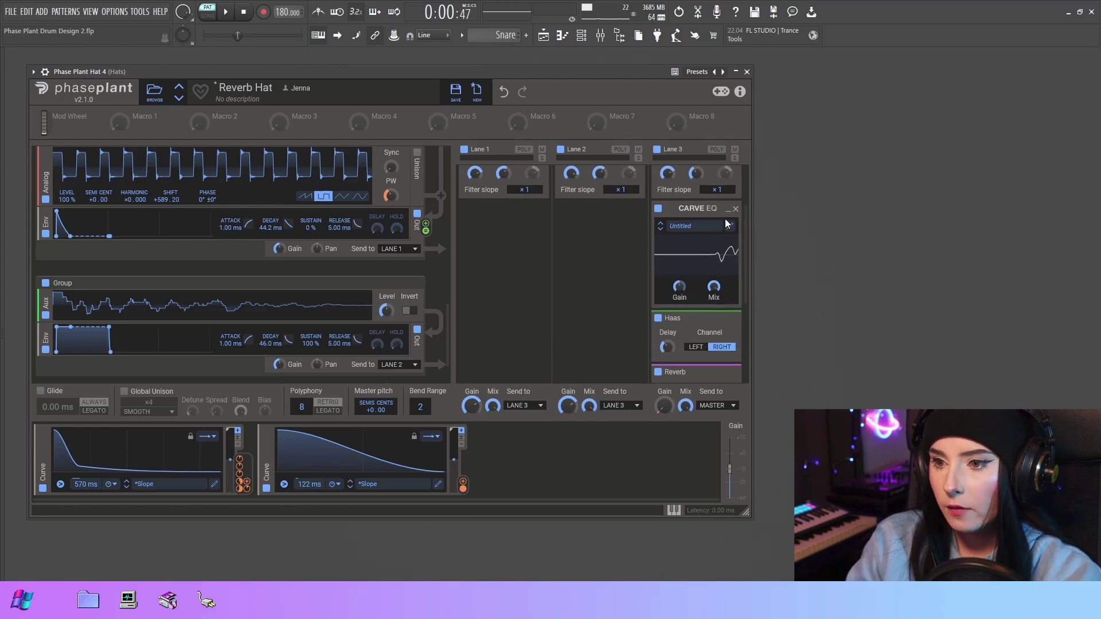
left_click(729, 226)
left_click_drag(675, 140, 475, 95)
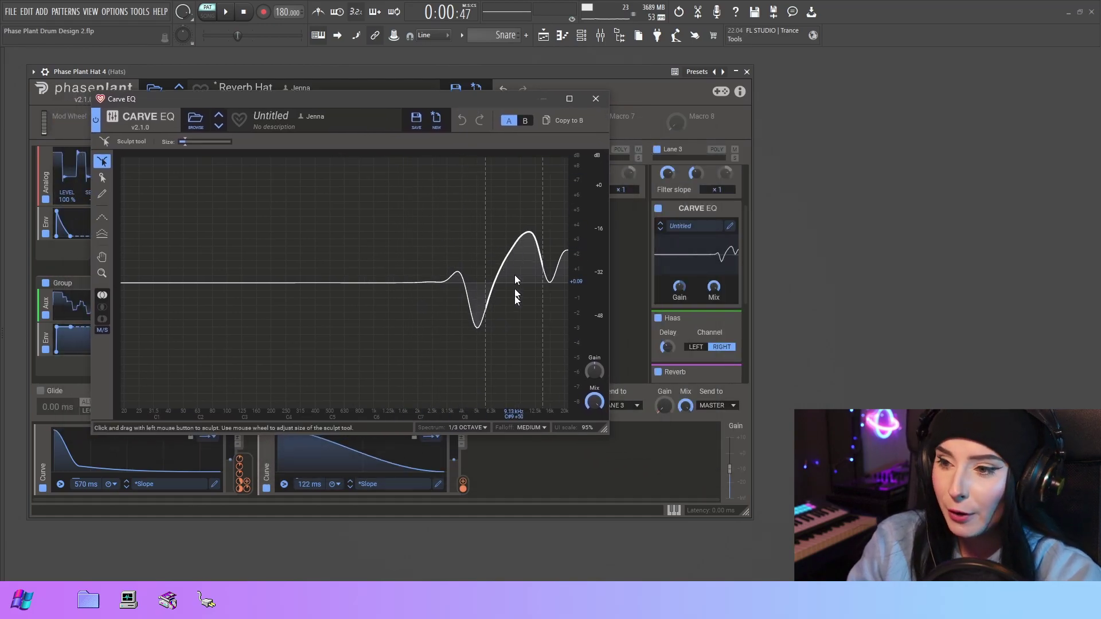
left_click(687, 220)
scroll(693, 298, "down", 1)
scroll(692, 349, "down", 1)
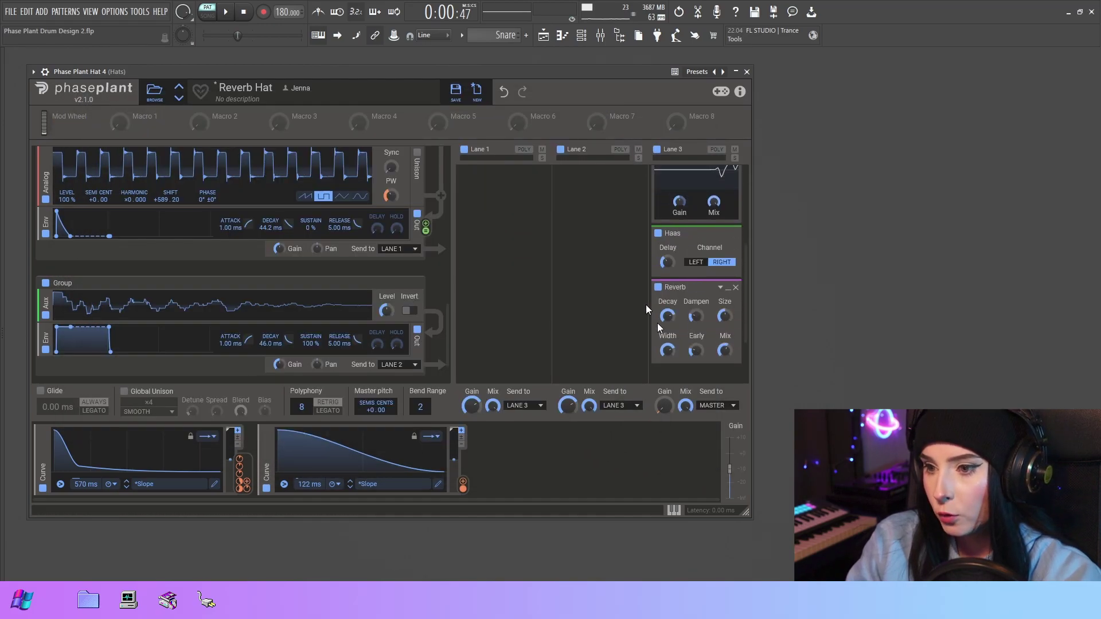
mouse_move(667, 288)
left_mouse_down()
mouse_move(567, 245)
mouse_move(439, 165)
left_mouse_up()
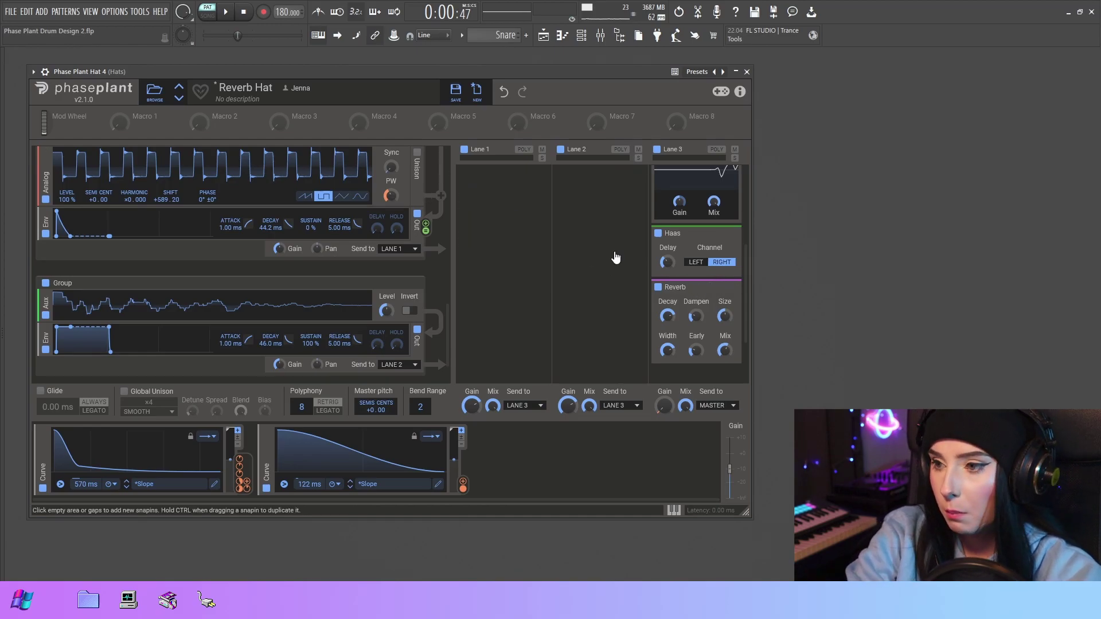
scroll(344, 220, "up", 2)
scroll(327, 207, "up", 2)
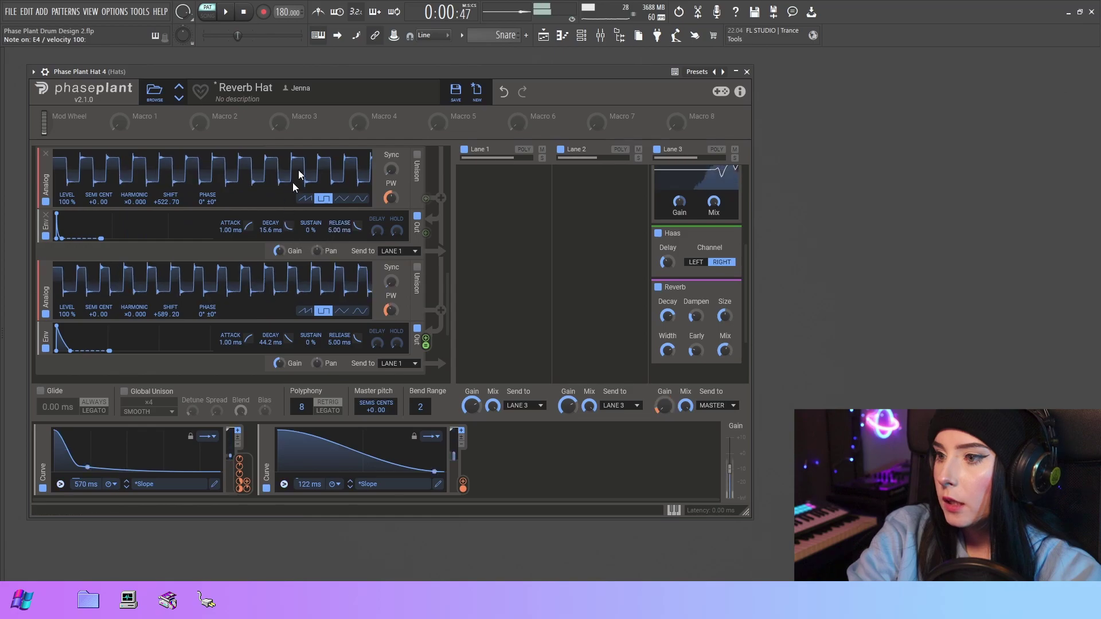
scroll(311, 202, "up", 2)
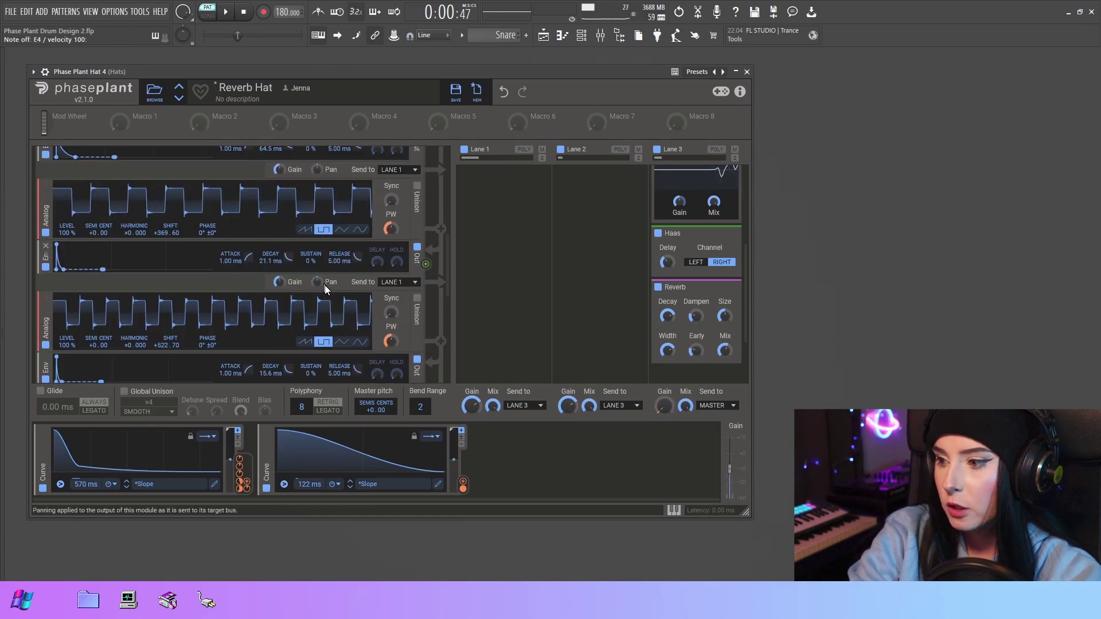
mouse_move(503, 209)
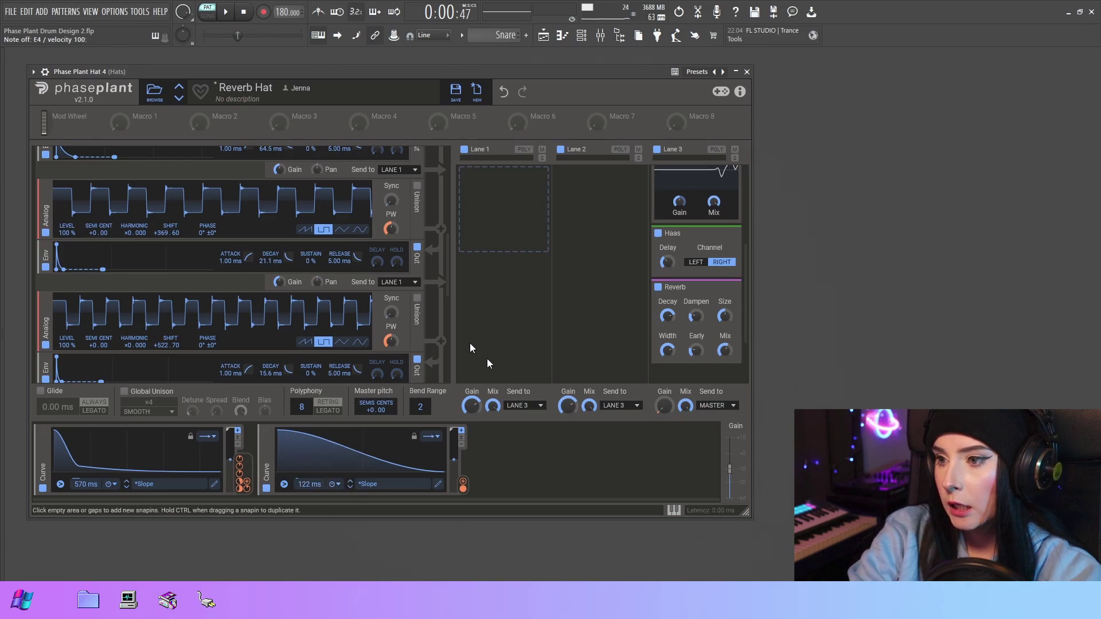
scroll(327, 301, "up", 1)
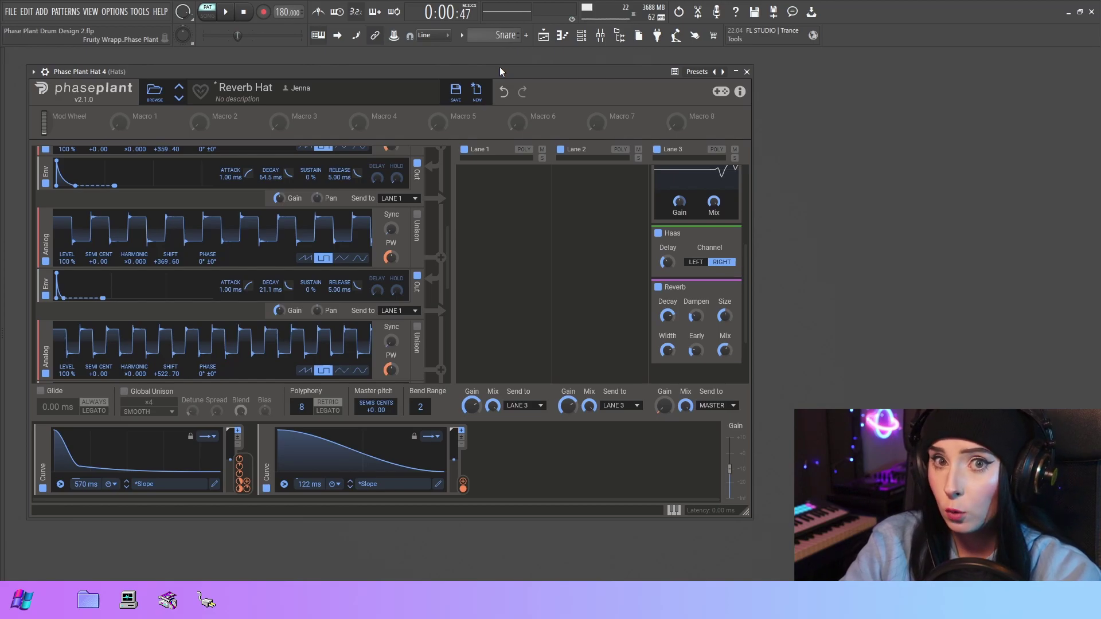
scroll(363, 310, "up", 3)
scroll(362, 310, "up", 2)
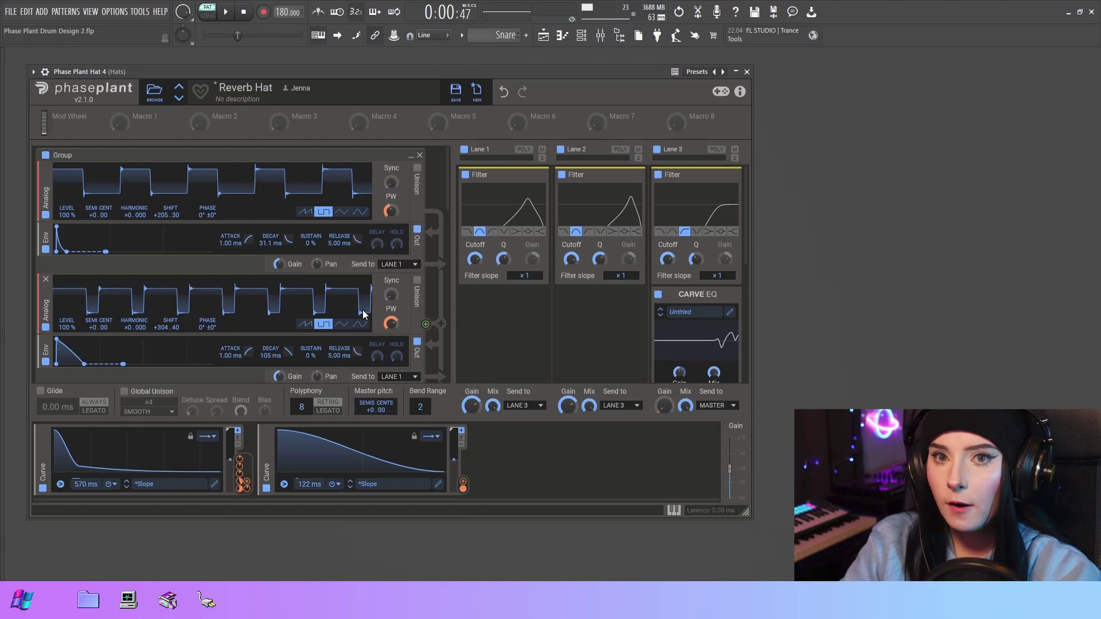